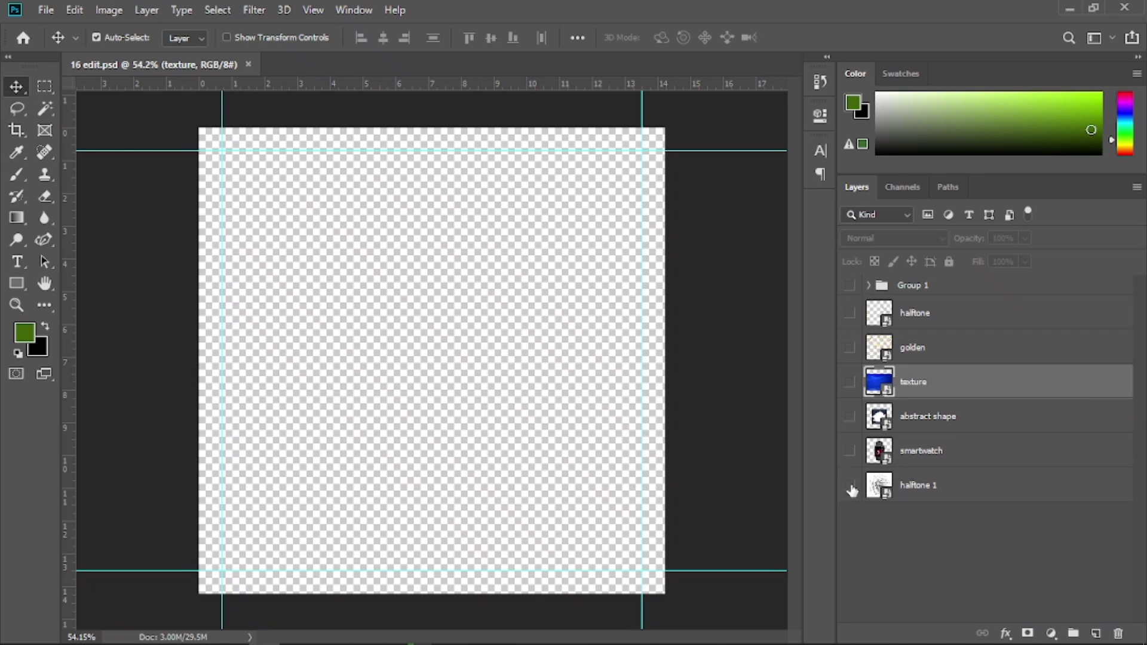
# Add a Gradient fill layer directly above the halftone 1 layer and open its gradient for editing.
pyautogui.click(930, 496)
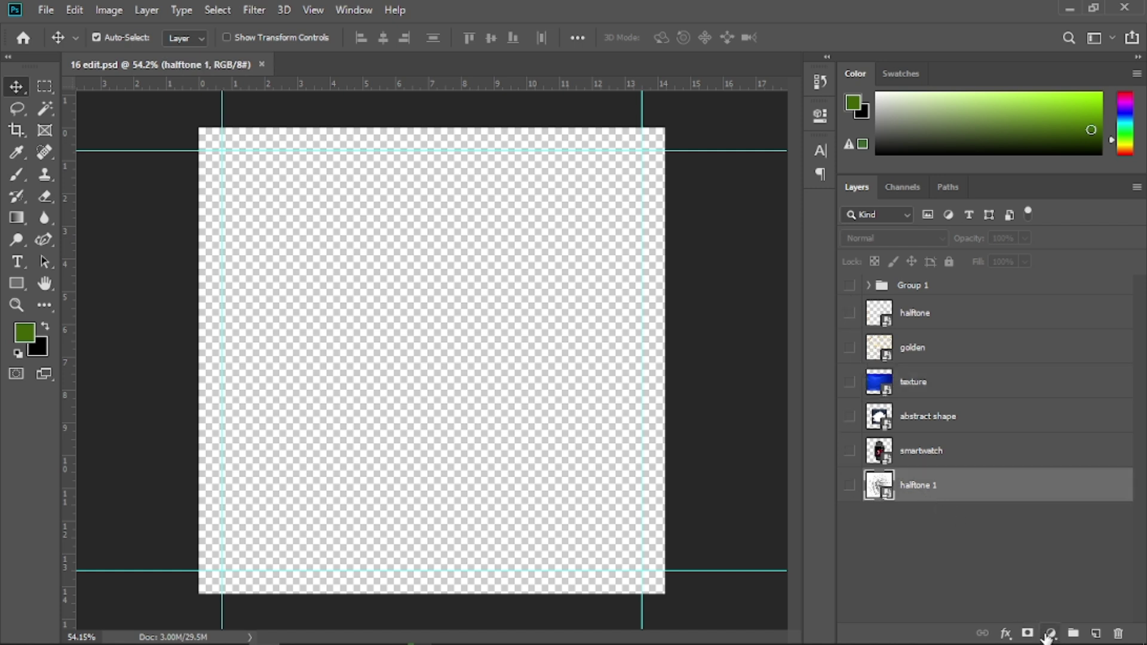
pyautogui.click(1050, 633)
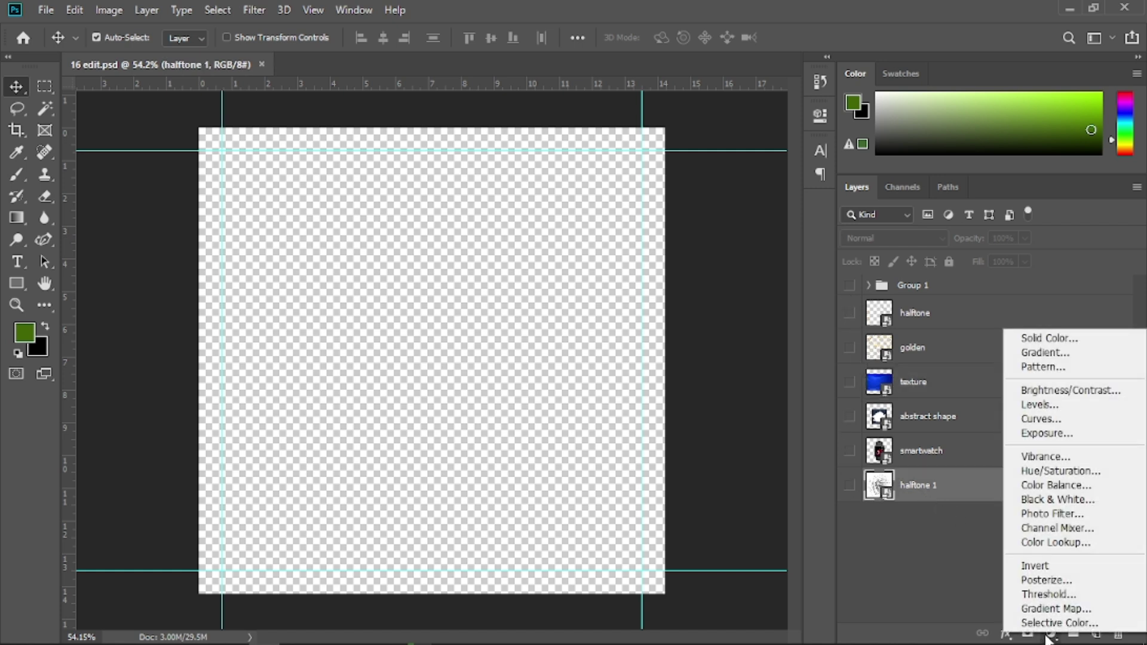
pyautogui.click(1036, 352)
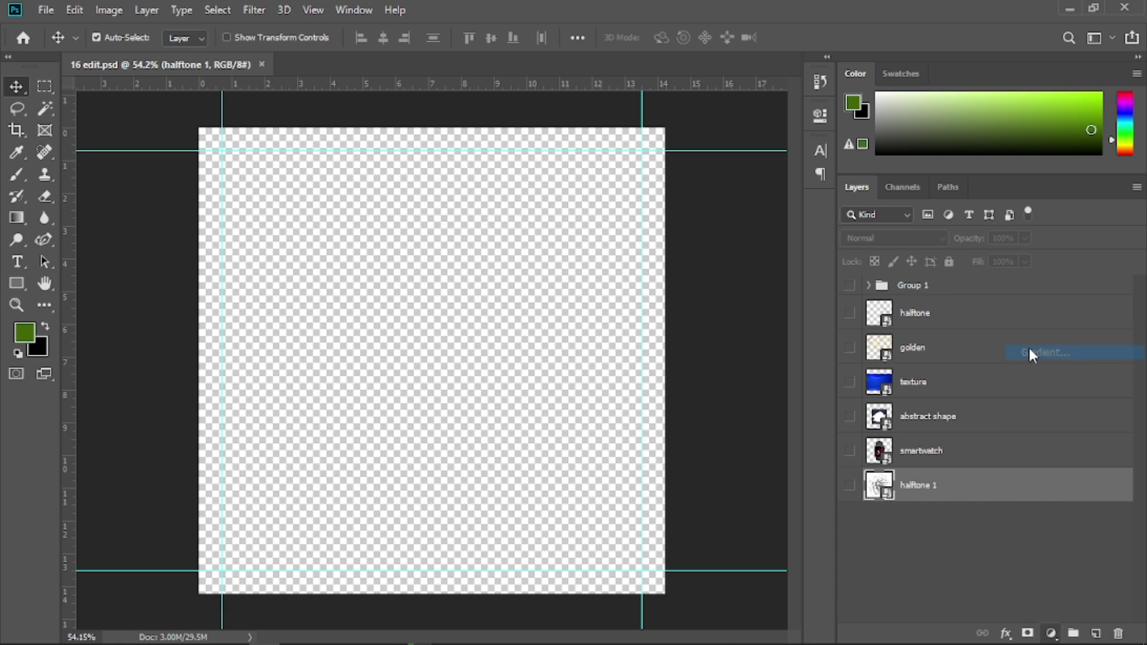
pyautogui.click(679, 168)
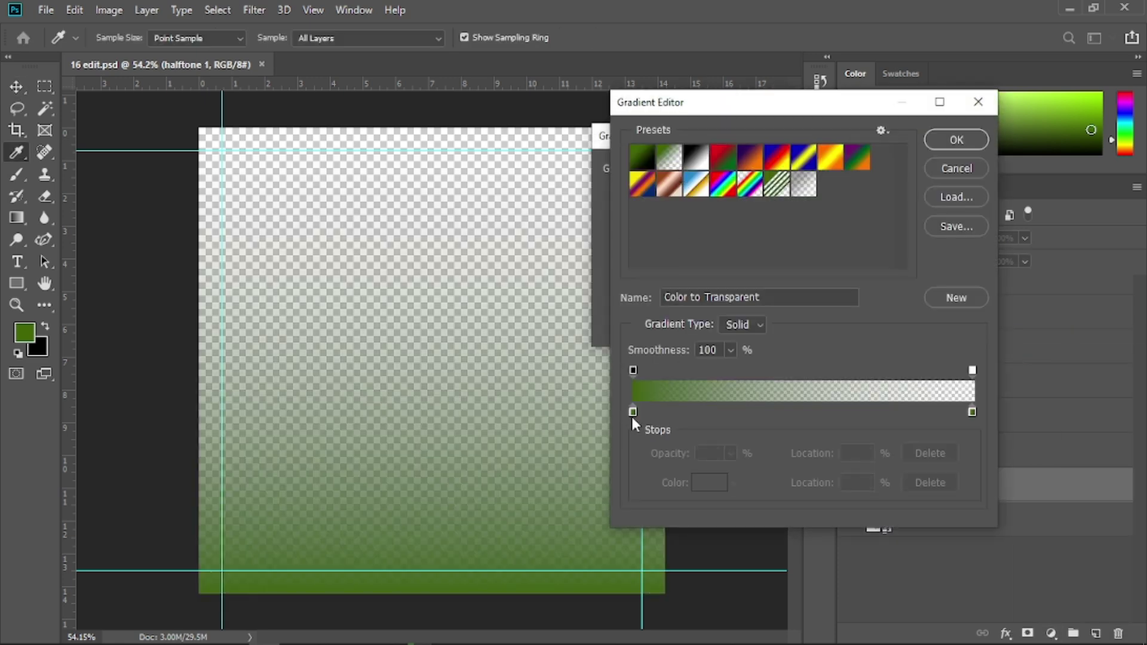
# Set the gradient's starting colour stop to dark green 0f660c.
pyautogui.click(633, 413)
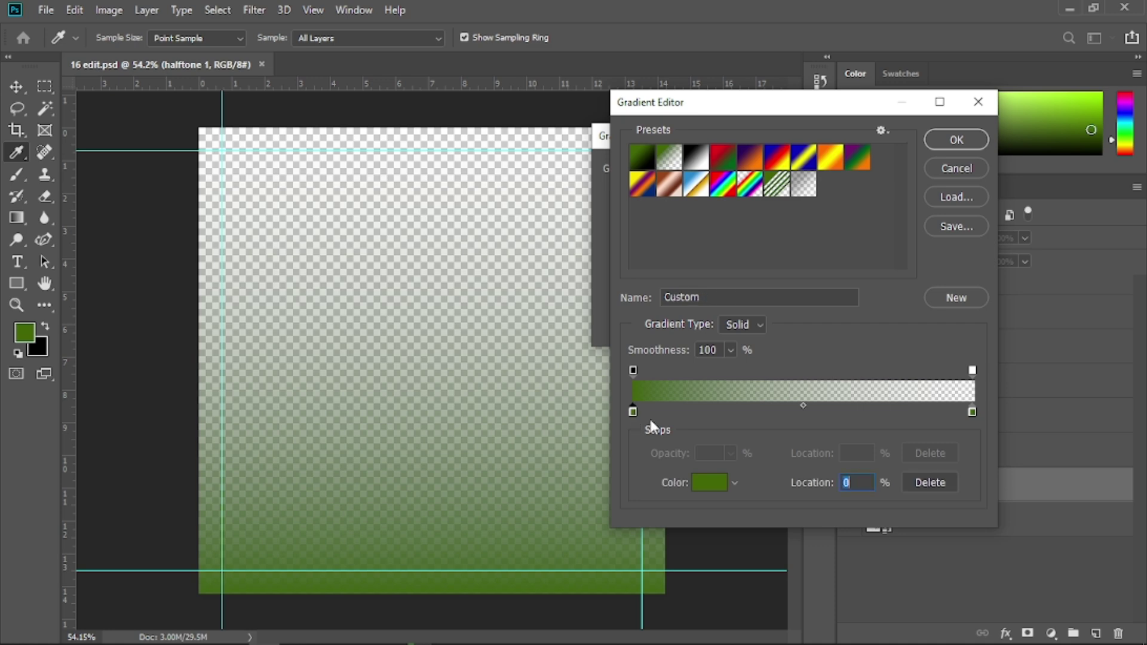
pyautogui.click(710, 484)
pyautogui.moveTo(849, 328); pyautogui.dragTo(802, 292)
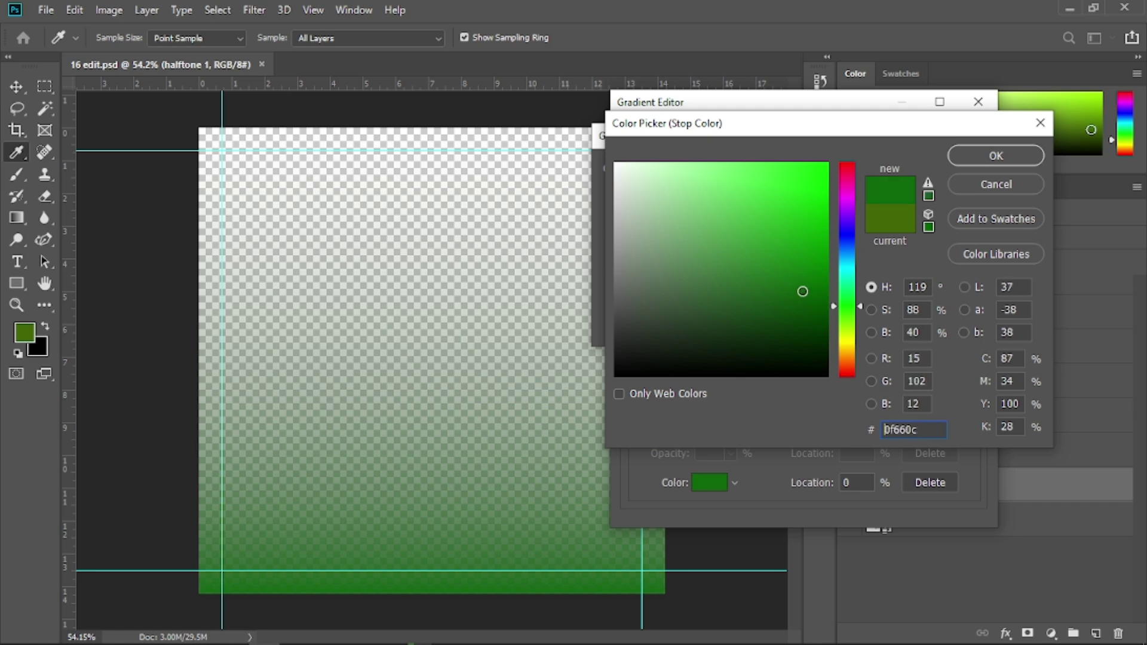
pyautogui.click(989, 154)
# Set the gradient's ending colour stop at location 100% to a bright, fully saturated lime green.
pyautogui.click(973, 411)
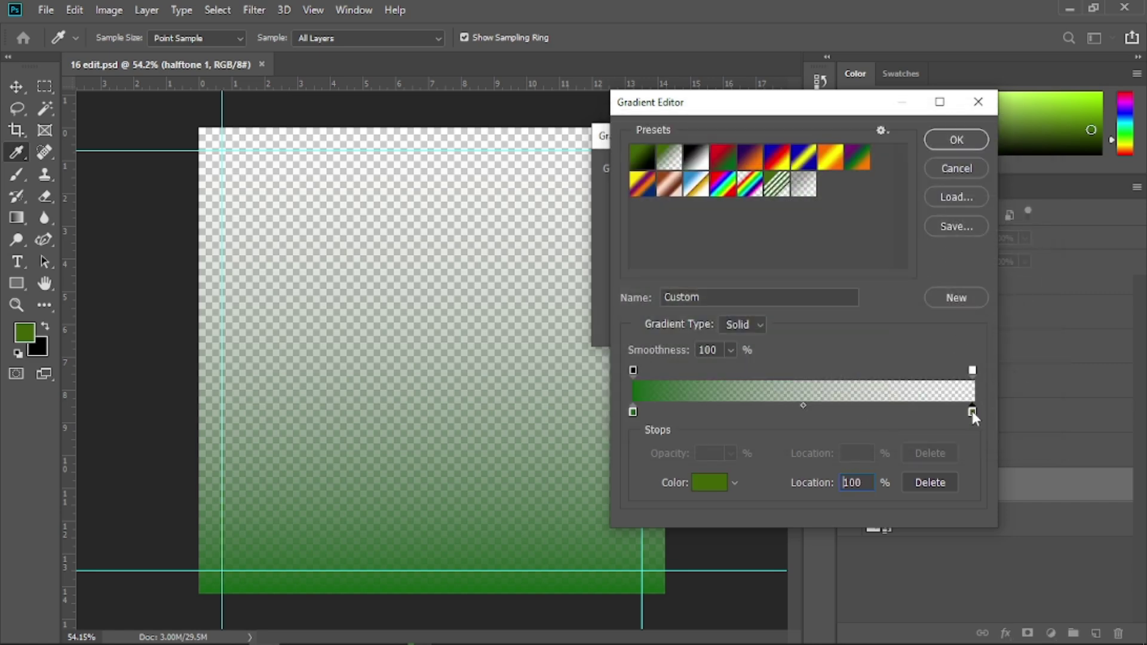
pyautogui.click(716, 483)
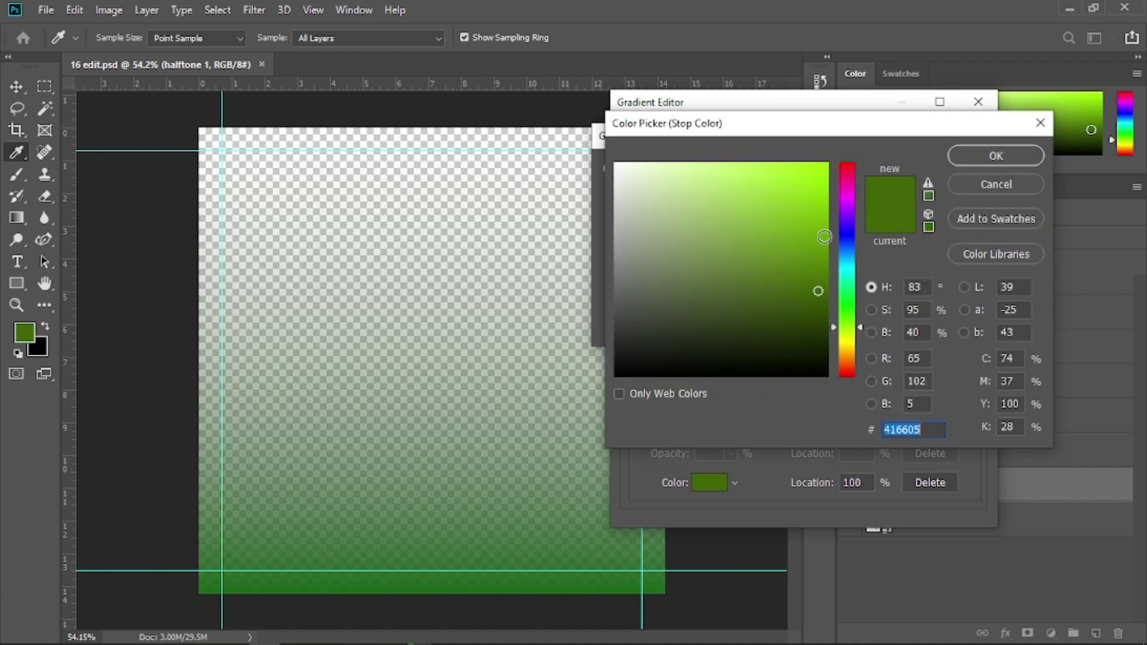
pyautogui.moveTo(850, 319); pyautogui.dragTo(848, 312)
pyautogui.moveTo(825, 250); pyautogui.dragTo(826, 156)
pyautogui.click(963, 162)
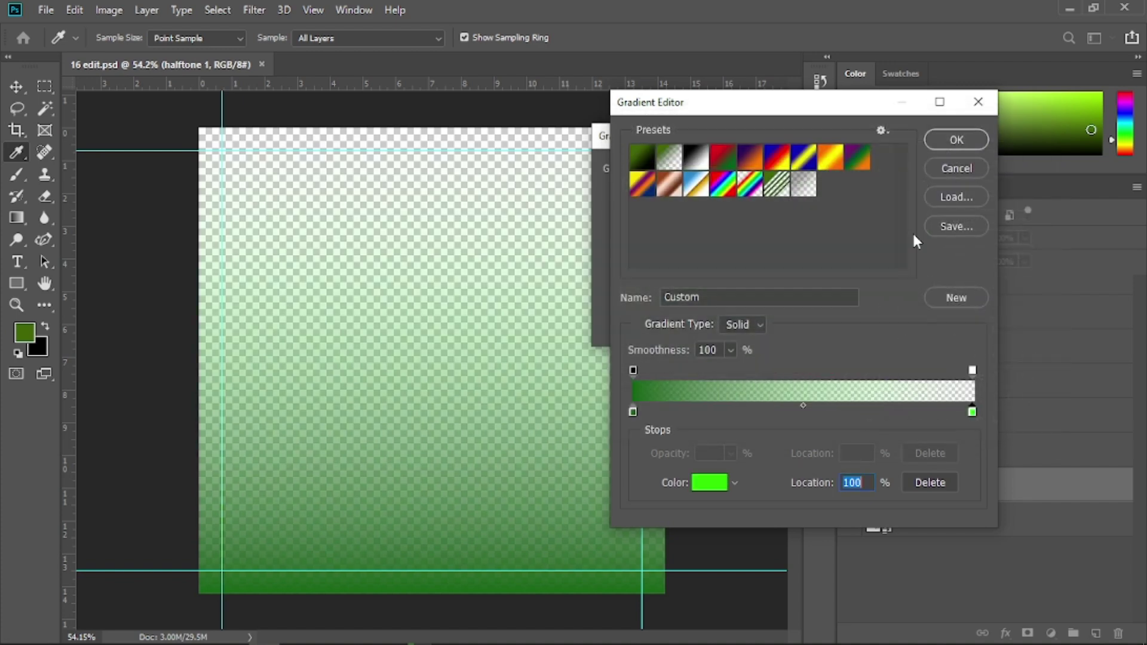
# Duplicate the dark green starting stop to location 54% and recolour the duplicate bright green.
pyautogui.click(632, 411)
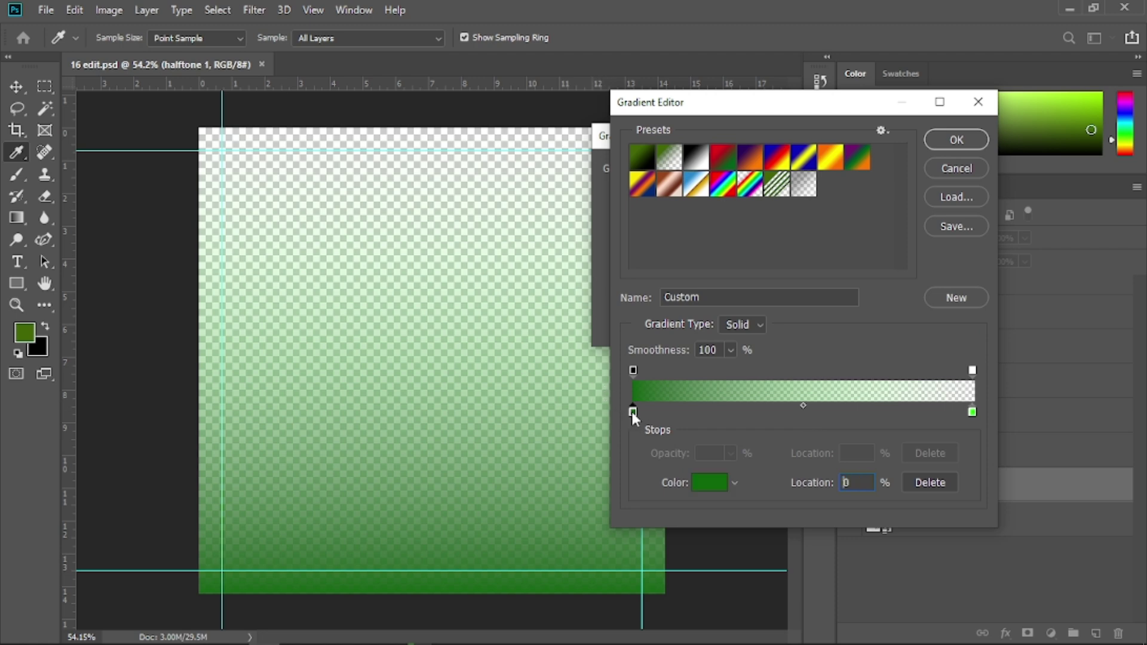
pyautogui.press('alt')
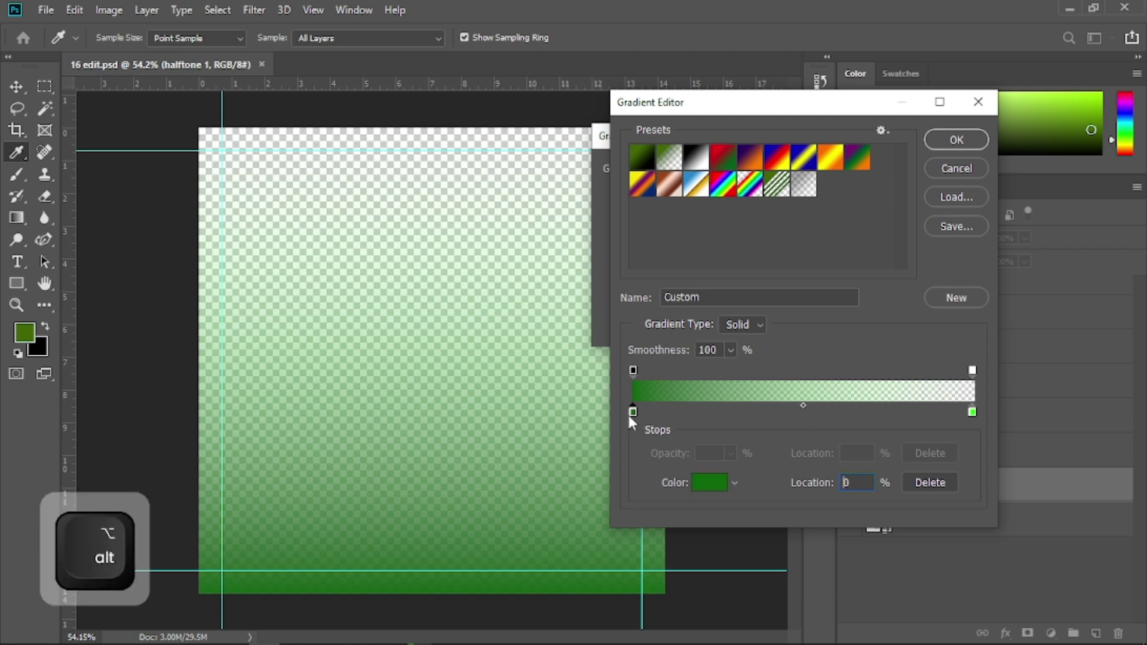
pyautogui.moveTo(632, 412); pyautogui.dragTo(818, 416)
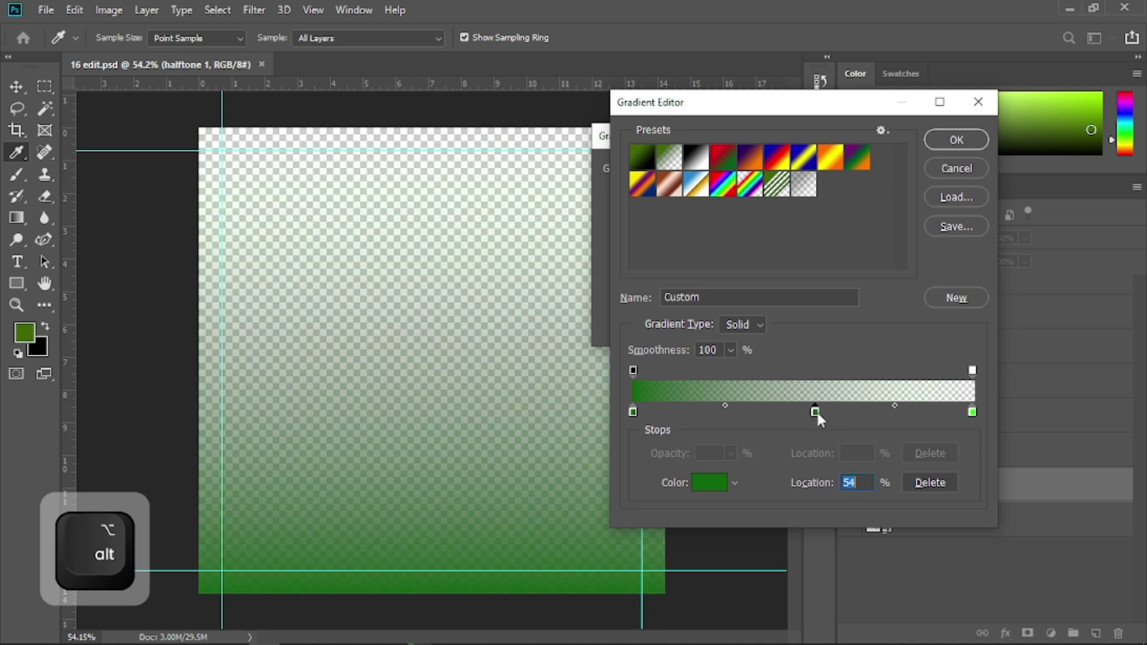
pyautogui.click(713, 486)
pyautogui.moveTo(813, 250)
pyautogui.mouseDown()
pyautogui.moveTo(795, 235)
pyautogui.moveTo(819, 202)
pyautogui.mouseUp()
pyautogui.click(968, 157)
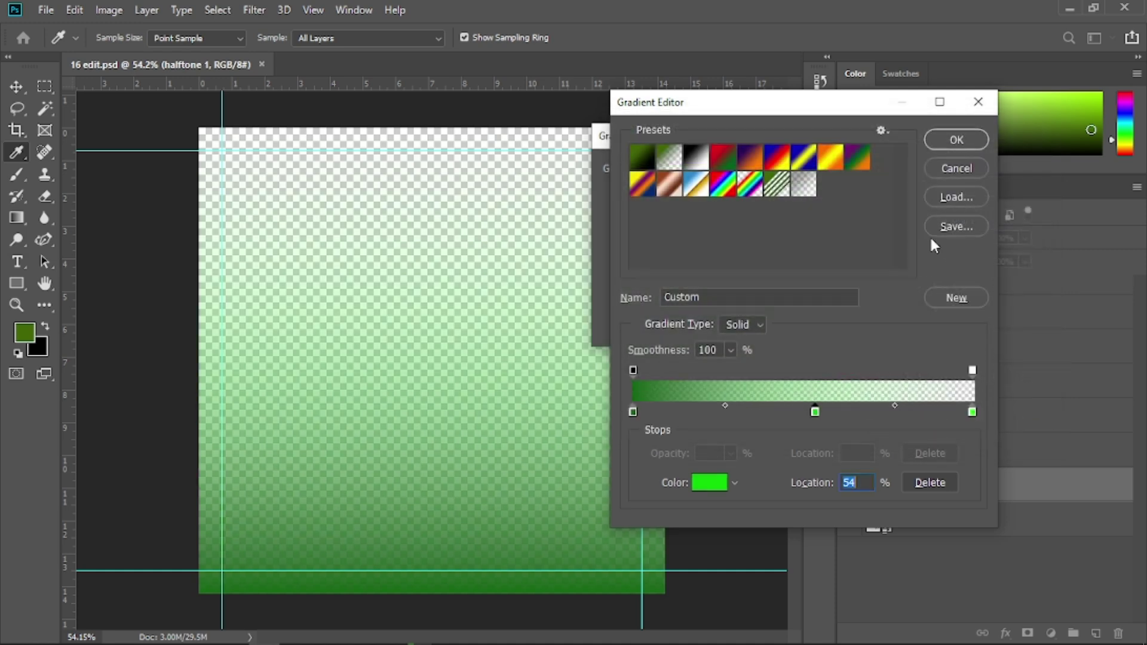
# Raise the gradient's ending opacity stop to 100% and accept the edited gradient.
pyautogui.click(972, 371)
pyautogui.click(731, 453)
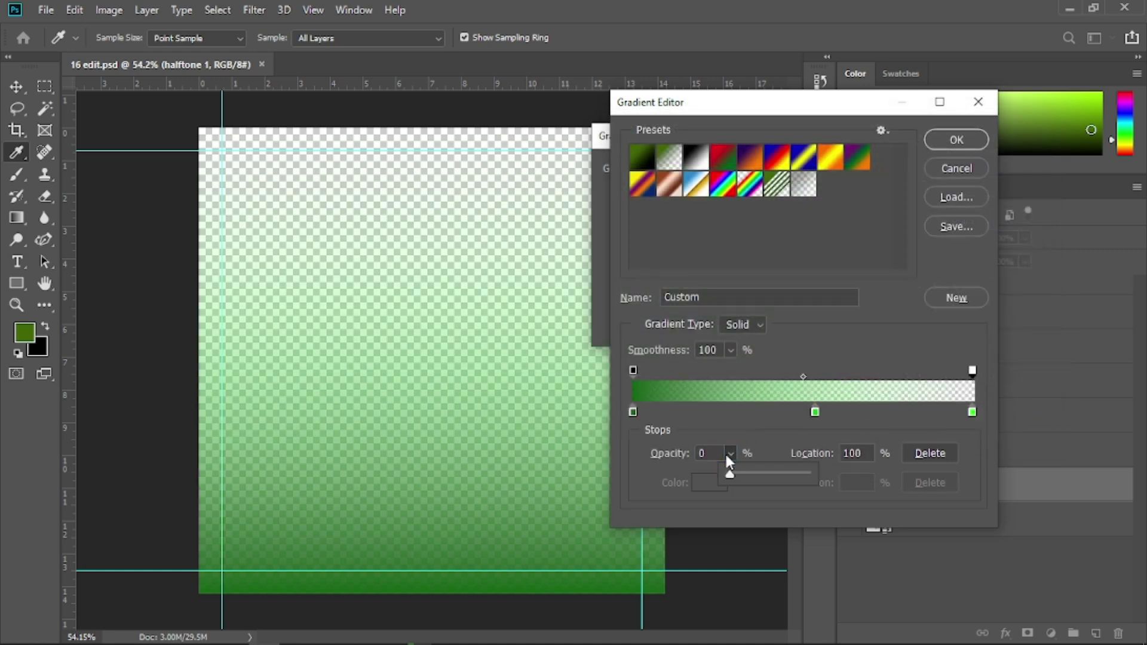
pyautogui.moveTo(725, 474); pyautogui.dragTo(879, 472)
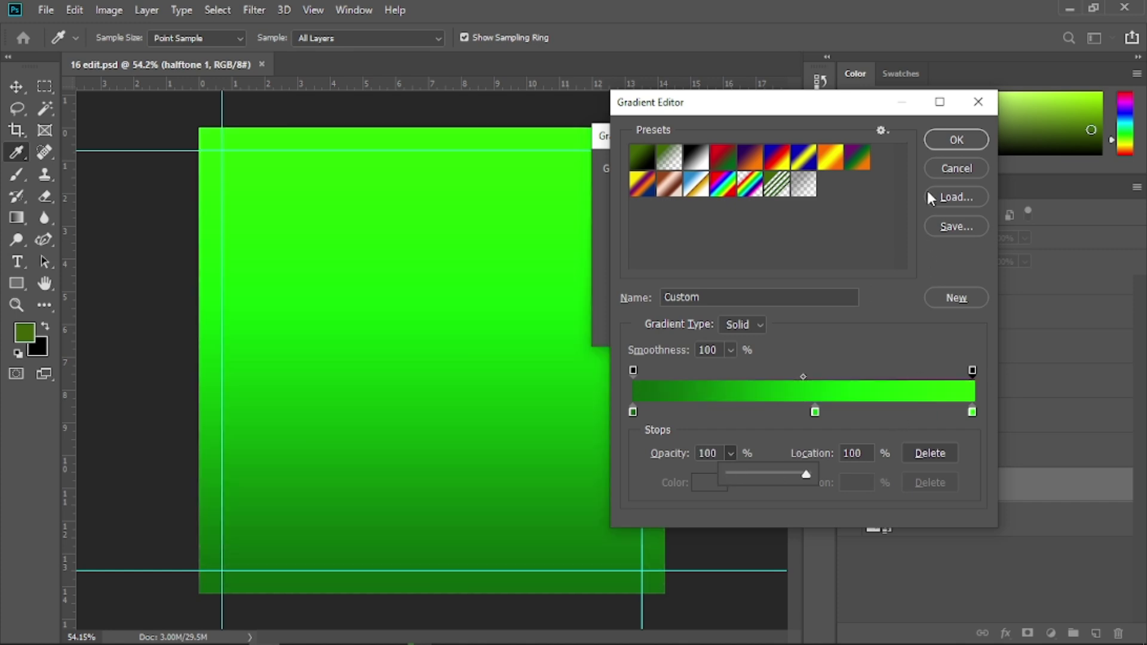
pyautogui.click(953, 139)
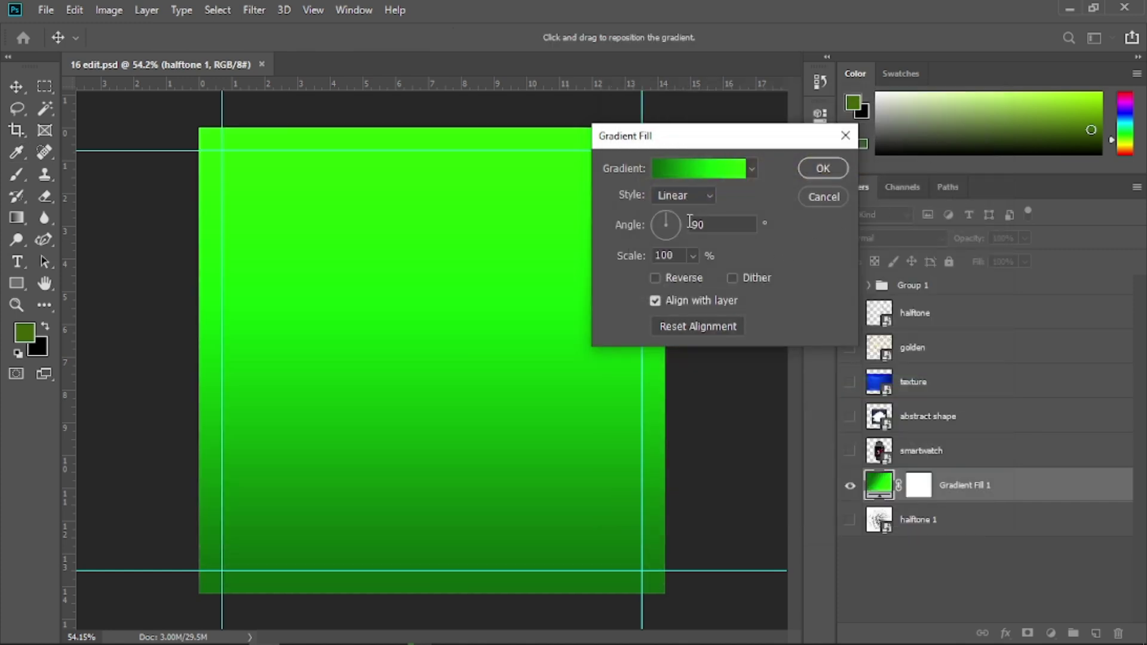
# Set the gradient fill's angle to 120°, apply it, and place its layer below halftone 1.
pyautogui.write('120')
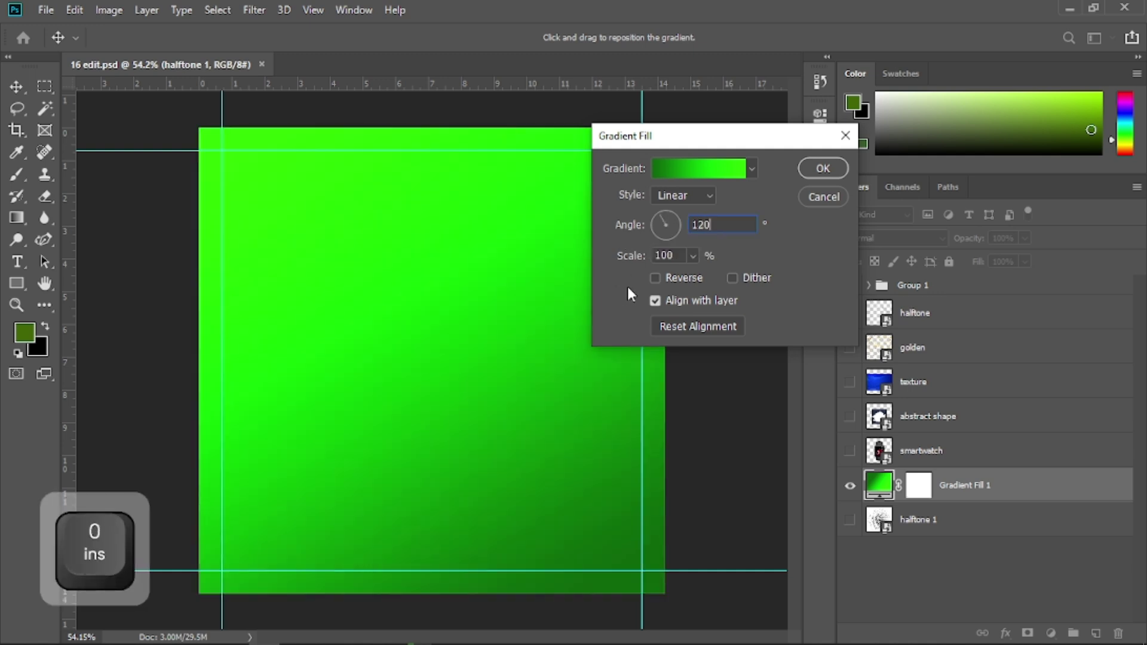
pyautogui.click(823, 168)
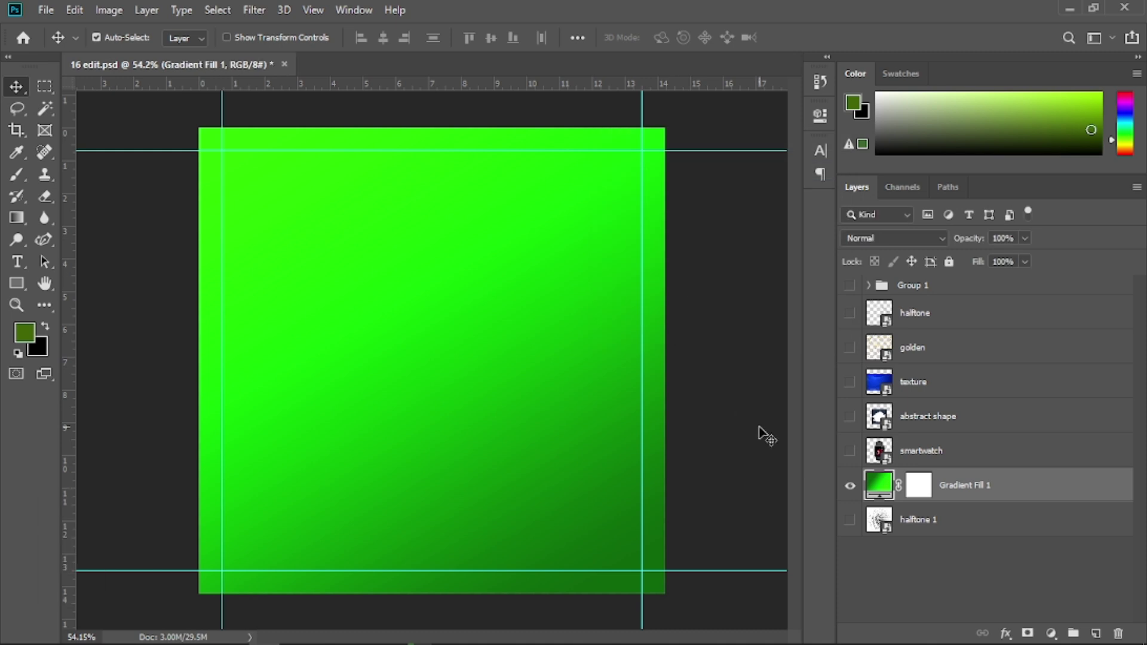
pyautogui.moveTo(980, 499); pyautogui.dragTo(956, 550)
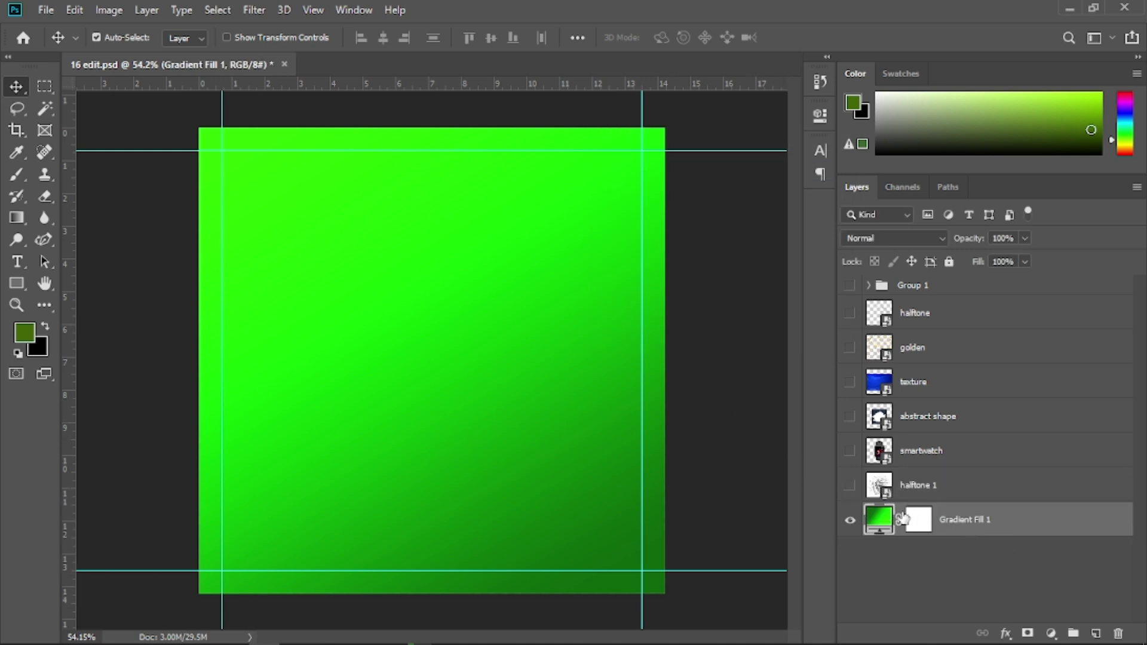
# Show the halftone 1 layer and blend it over the gradient using Multiply at 15% opacity.
pyautogui.click(850, 487)
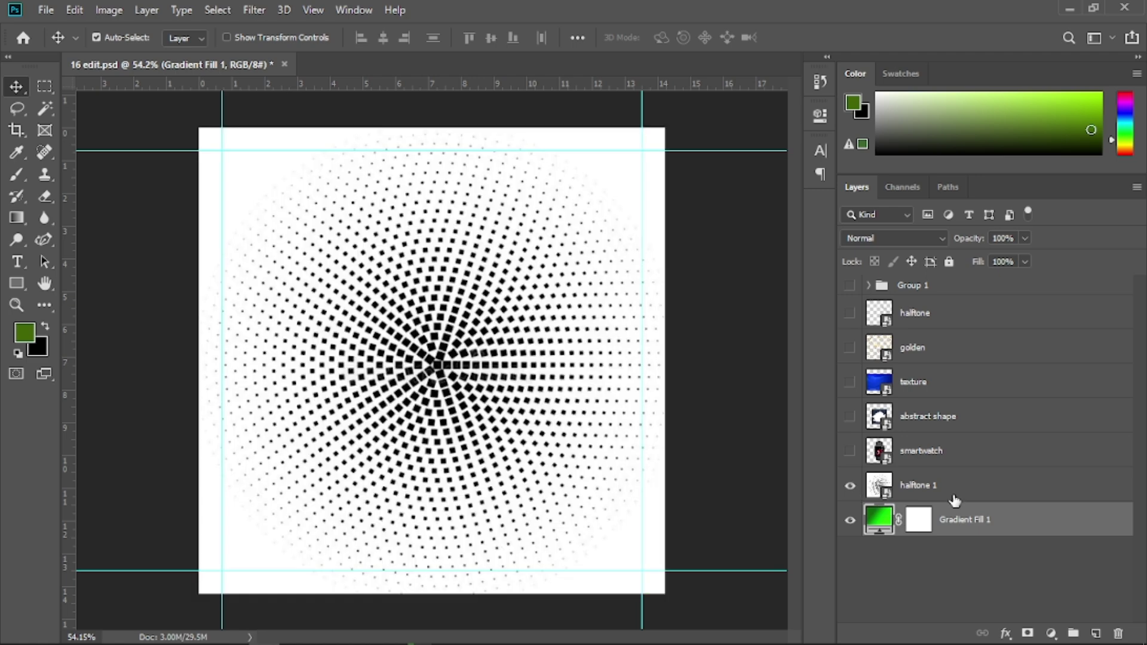
pyautogui.click(953, 499)
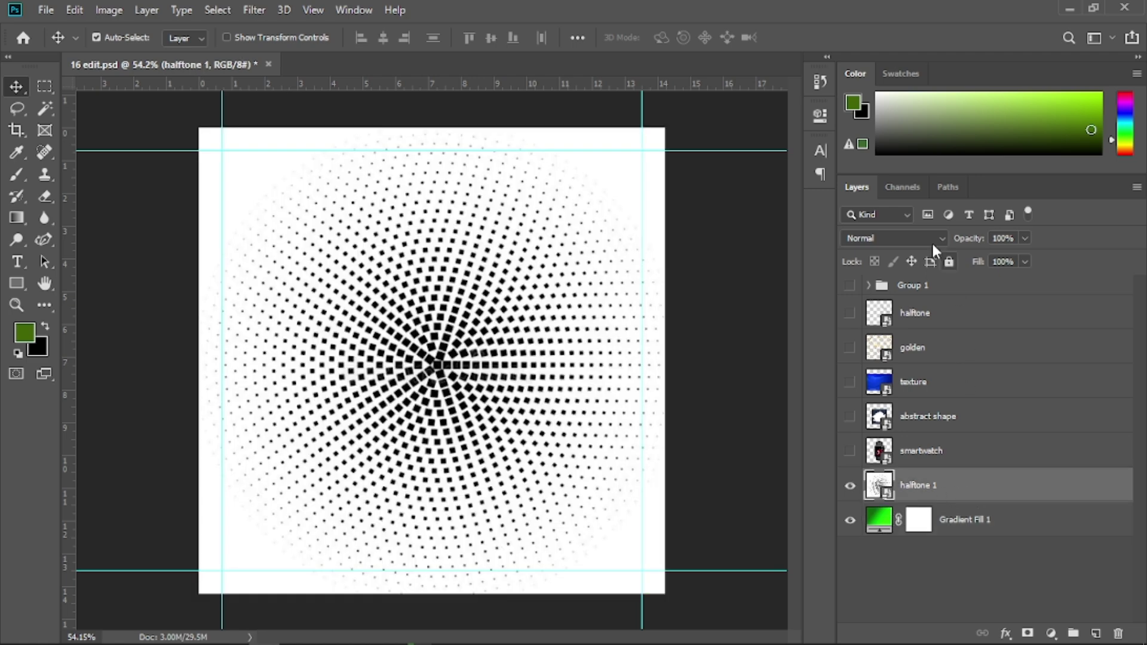
pyautogui.click(901, 239)
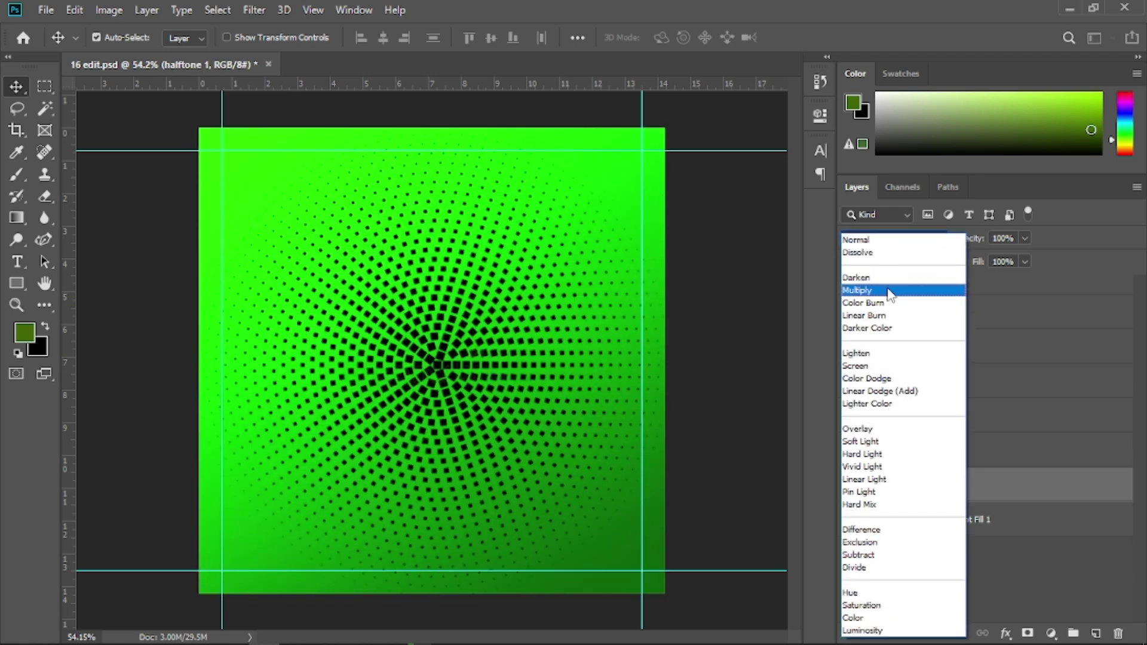
pyautogui.click(889, 292)
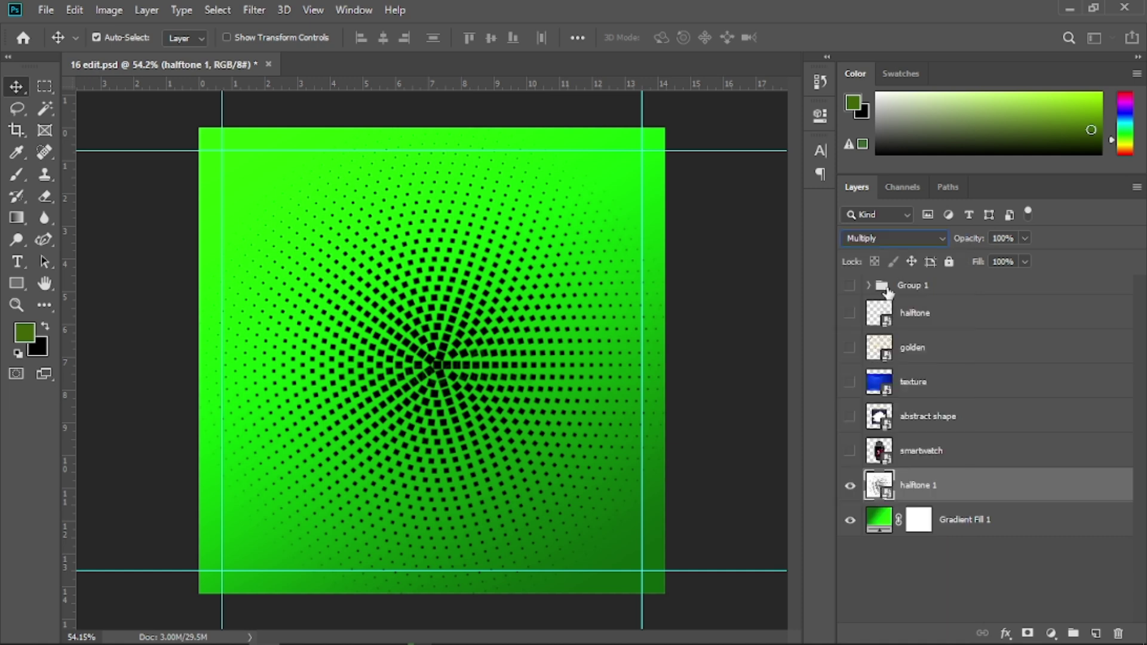
pyautogui.click(997, 239)
pyautogui.write('15')
pyautogui.press('Return')
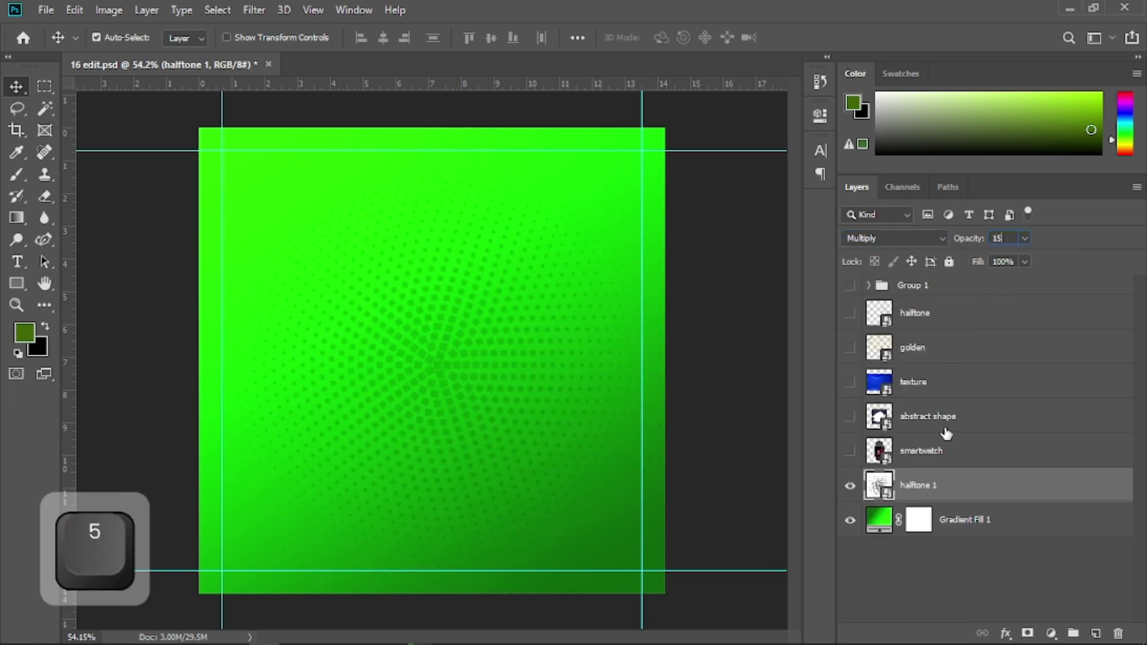
# Show the smartwatch layer and move the watch to the right half of the canvas, slightly higher.
pyautogui.click(923, 460)
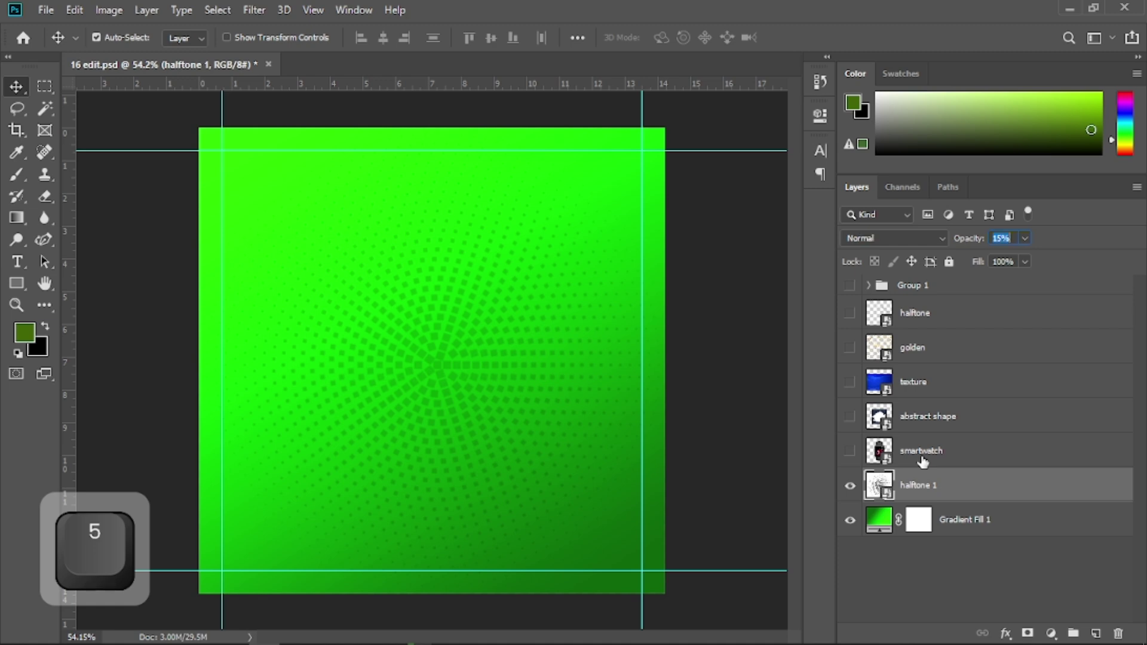
pyautogui.click(853, 454)
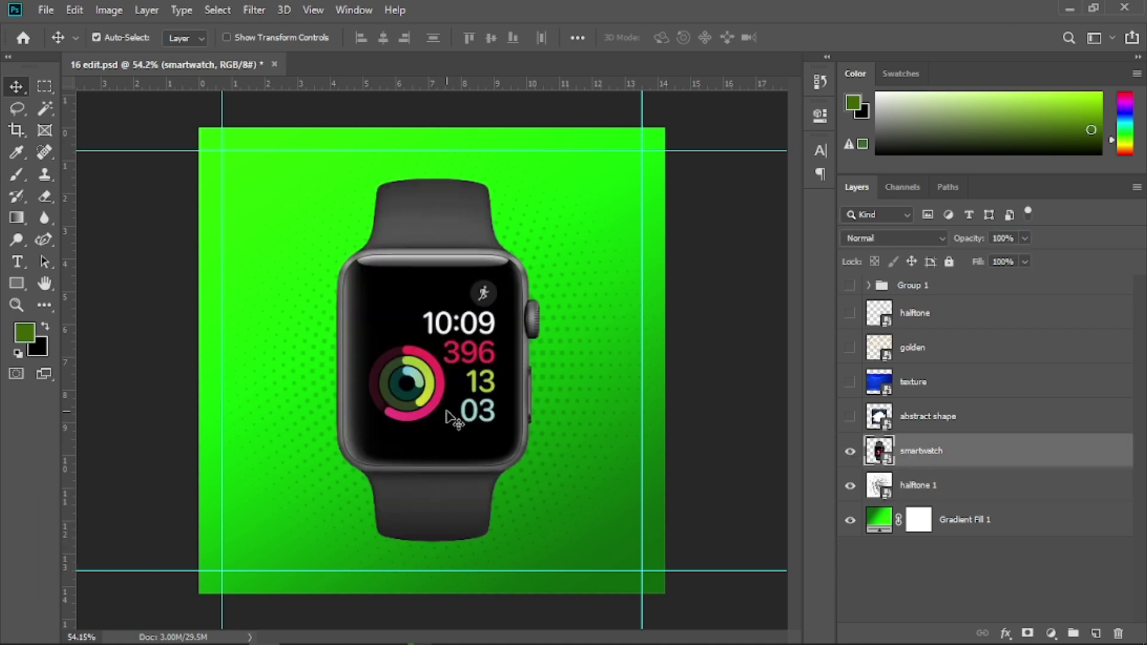
pyautogui.moveTo(447, 414); pyautogui.dragTo(572, 401)
# Scale the smartwatch up proportionally to 103%, extending it downward, and commit the transform.
pyautogui.press('ctrl')
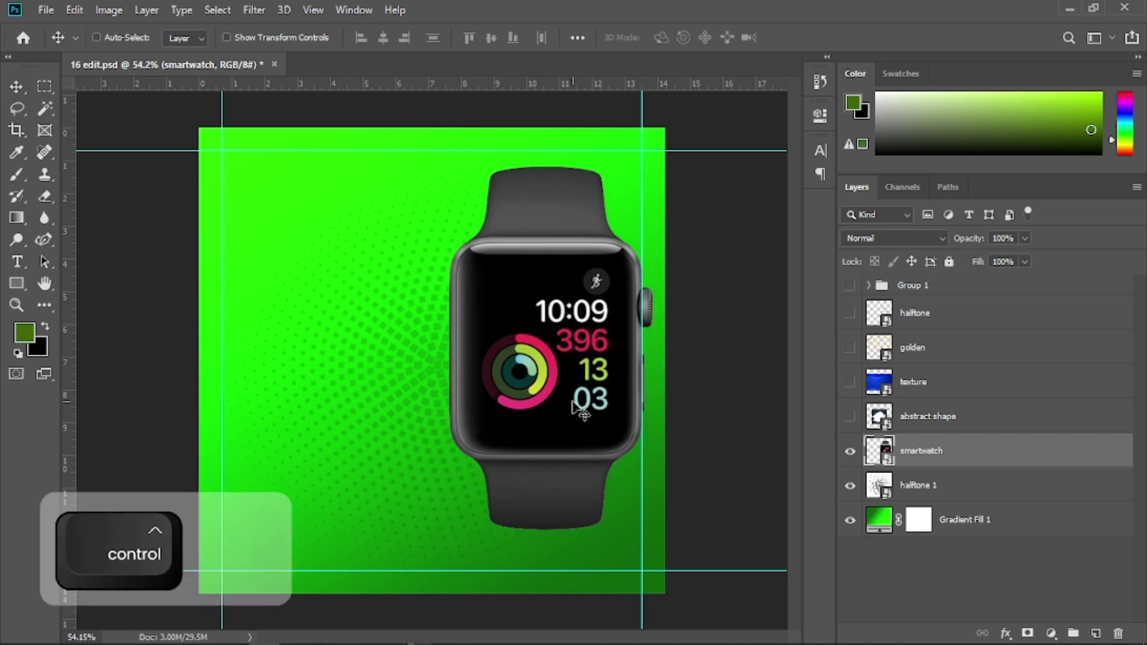
pyautogui.hotkey('ctrl', 't')
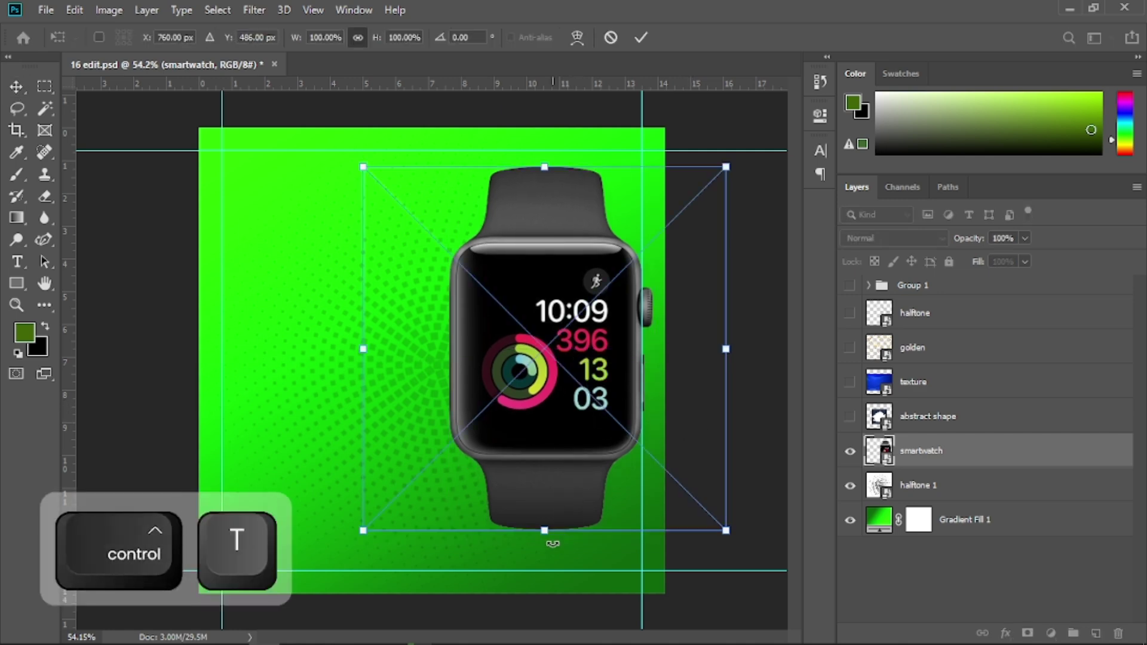
pyautogui.moveTo(546, 530); pyautogui.dragTo(545, 541)
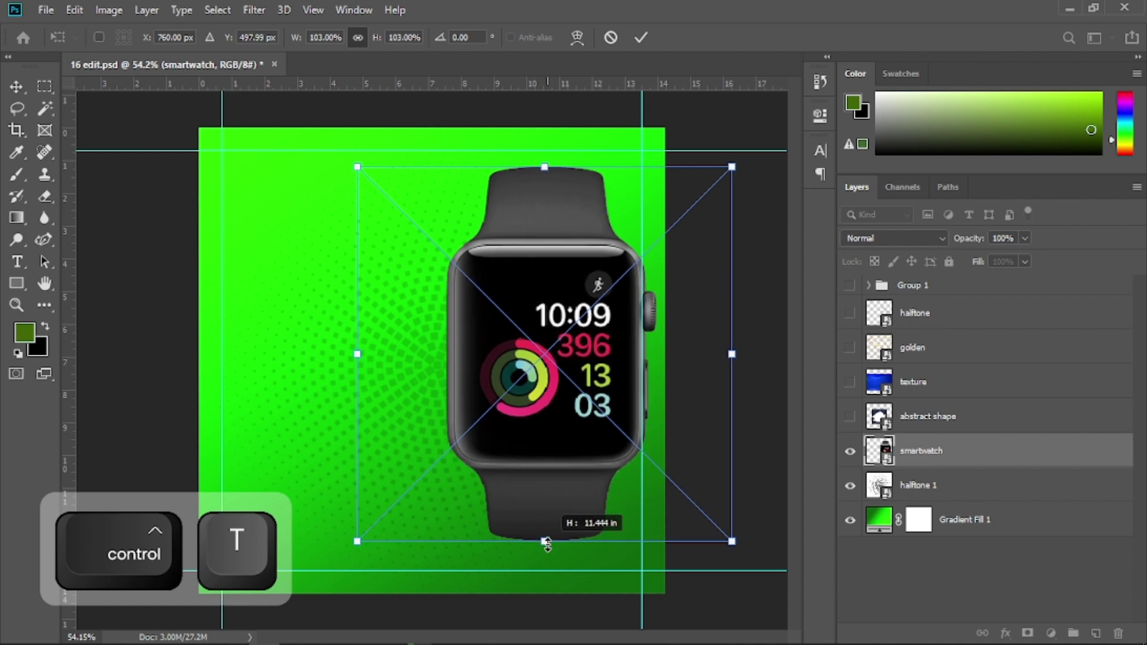
pyautogui.click(643, 39)
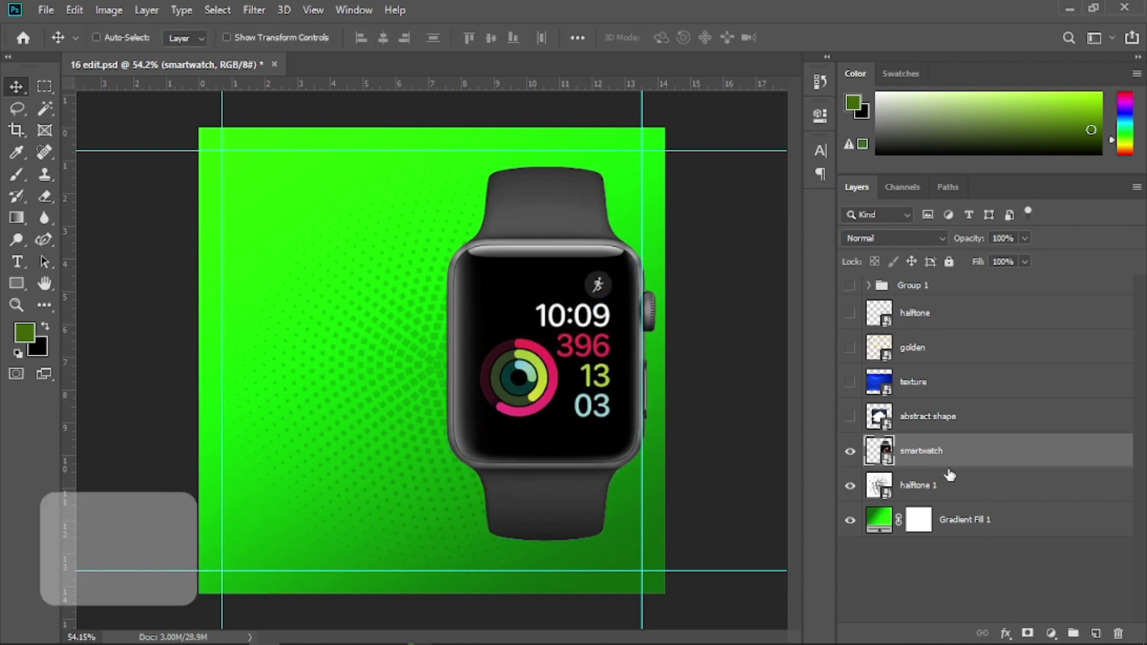
# Duplicate the smartwatch layer, then flip the original vertically and place it directly beneath the watch as a reflection.
pyautogui.hotkey('ctrl', 'j')
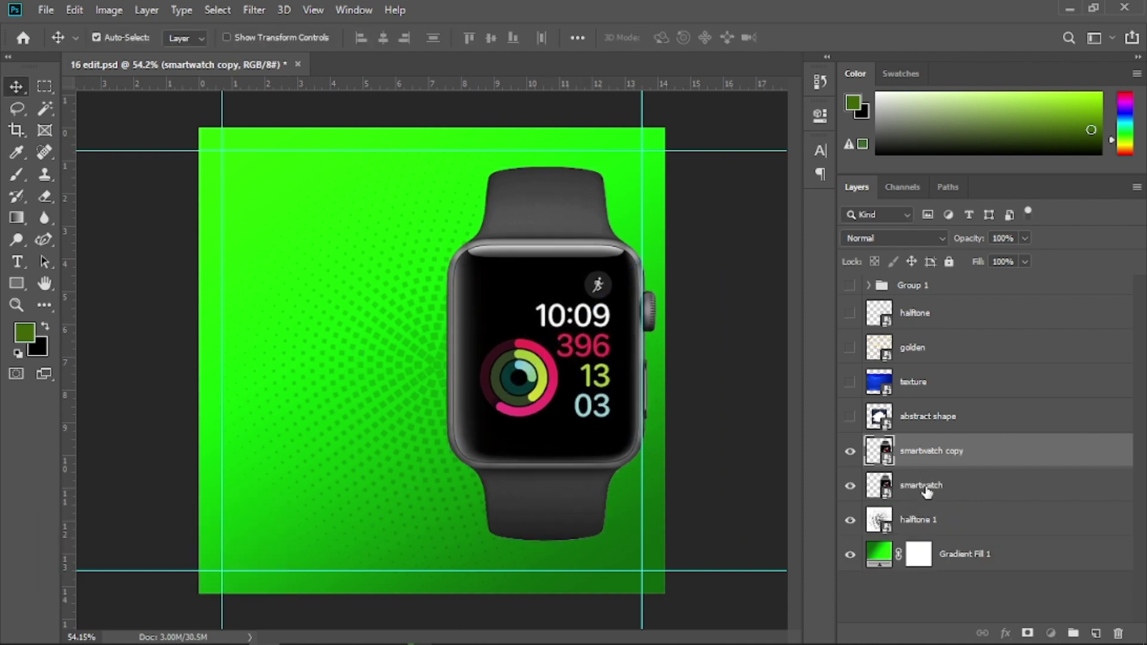
pyautogui.click(927, 492)
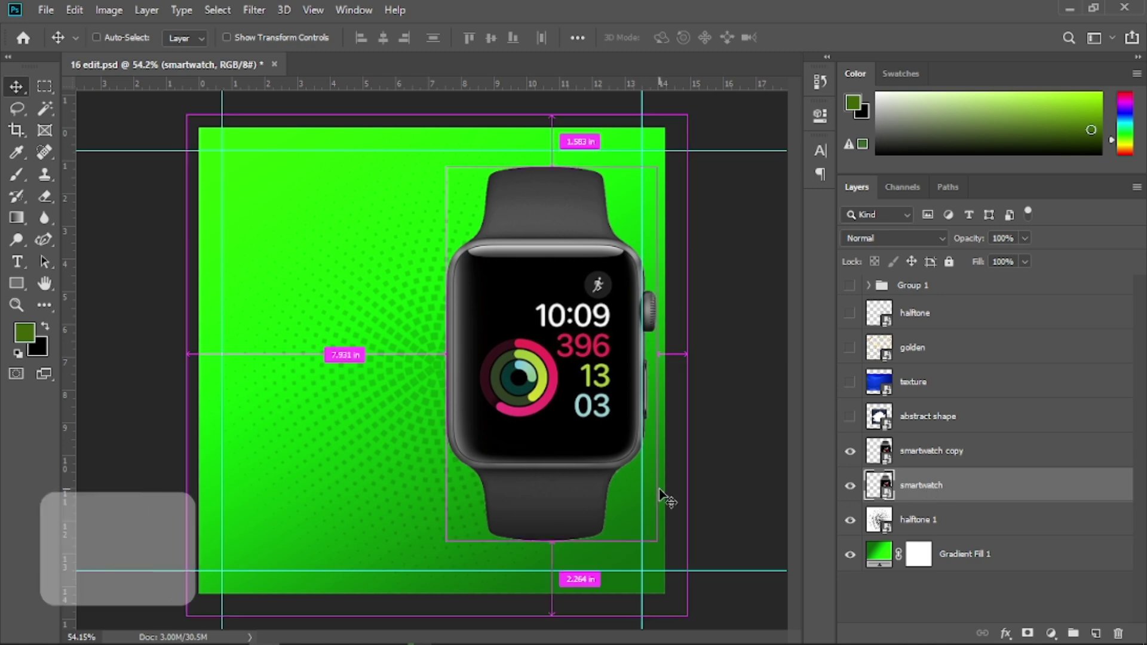
pyautogui.hotkey('ctrl', 't')
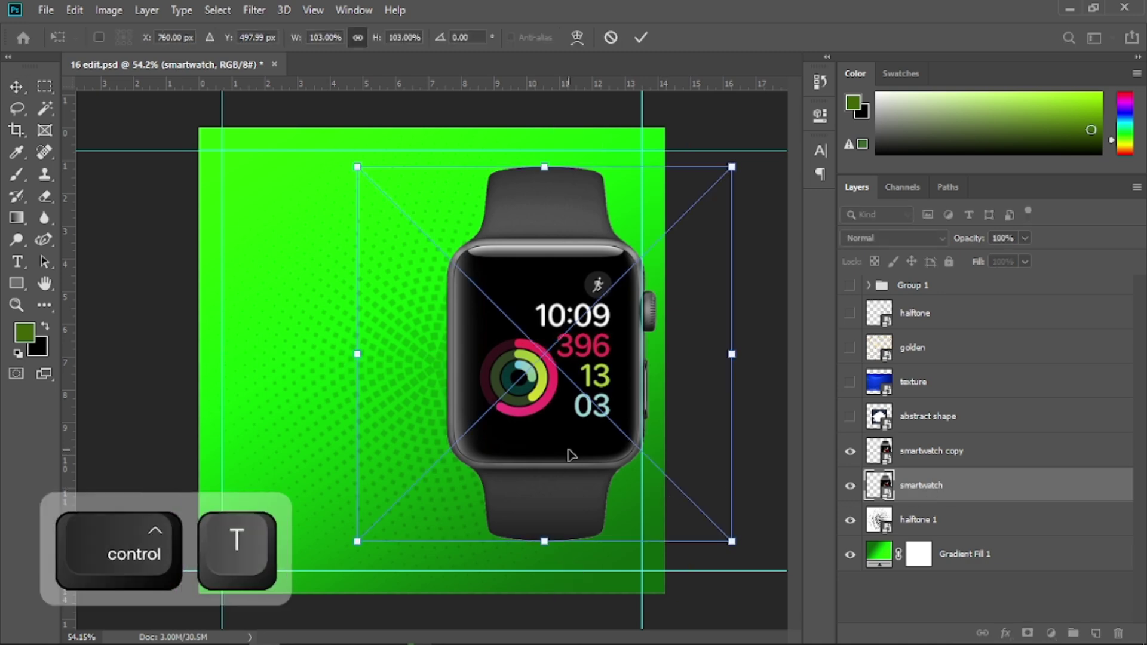
pyautogui.rightClick(567, 449)
pyautogui.click(594, 440)
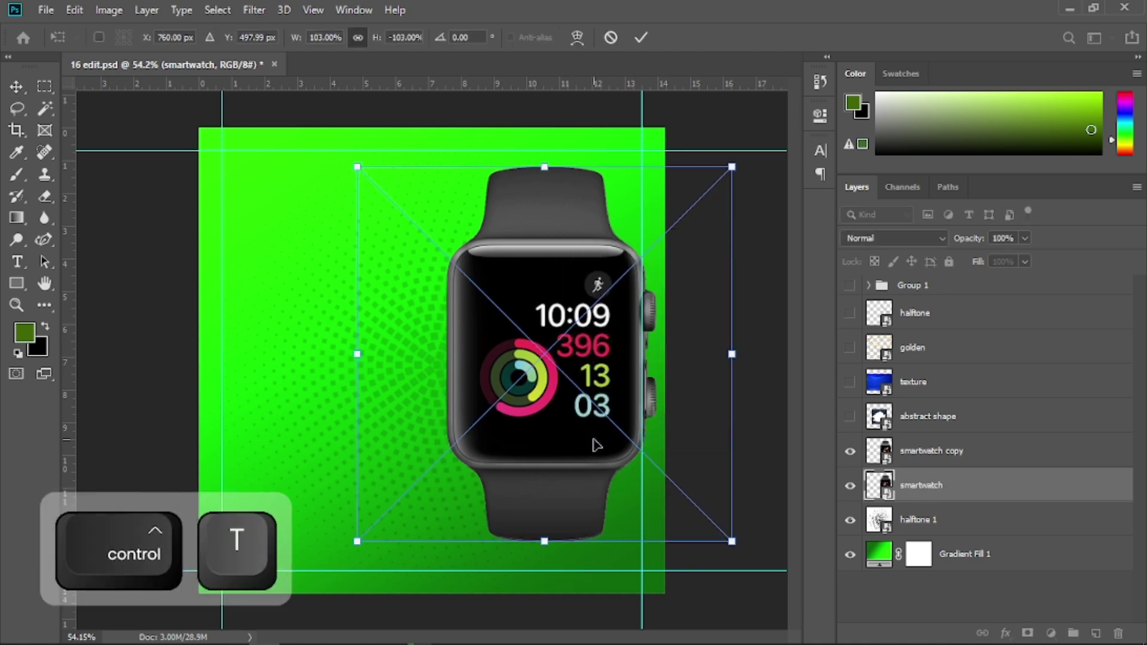
pyautogui.moveTo(557, 244); pyautogui.dragTo(553, 586)
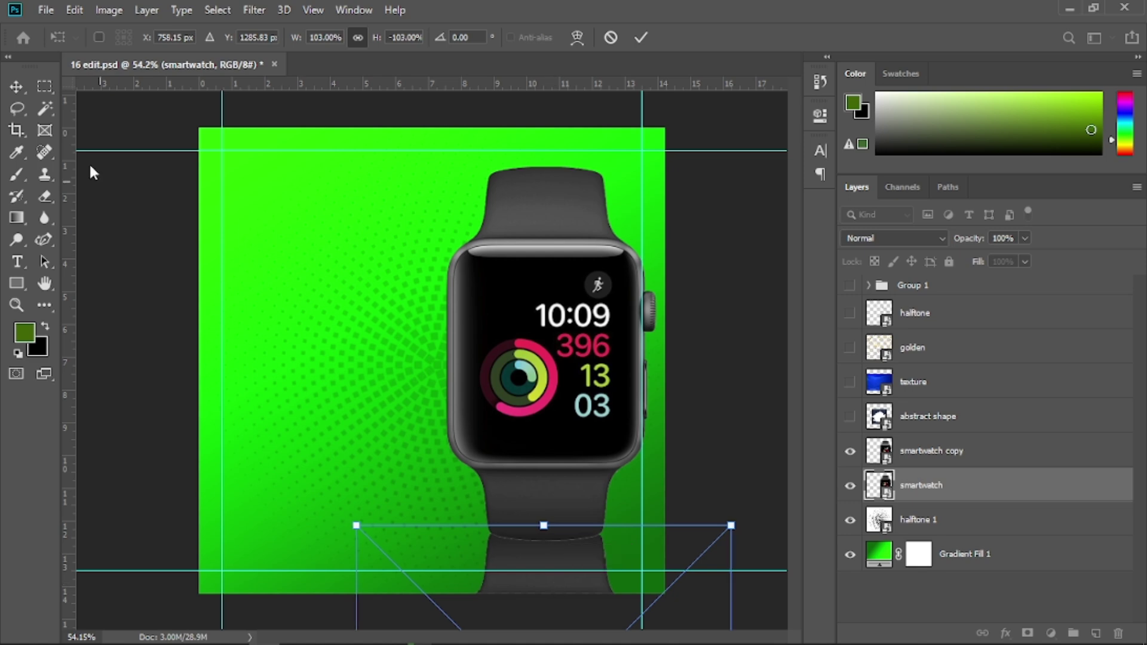
pyautogui.click(16, 88)
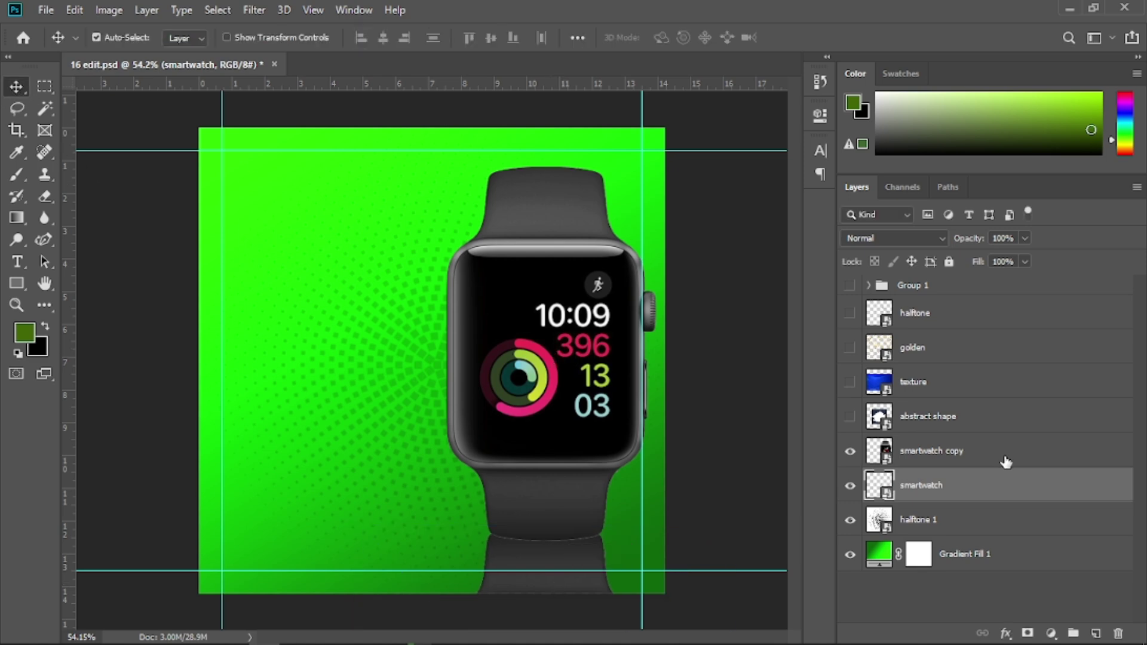
# Add a layer mask to the reflected smartwatch layer and prepare a black-to-transparent gradient with 0% opacity at its end stop.
pyautogui.click(1027, 632)
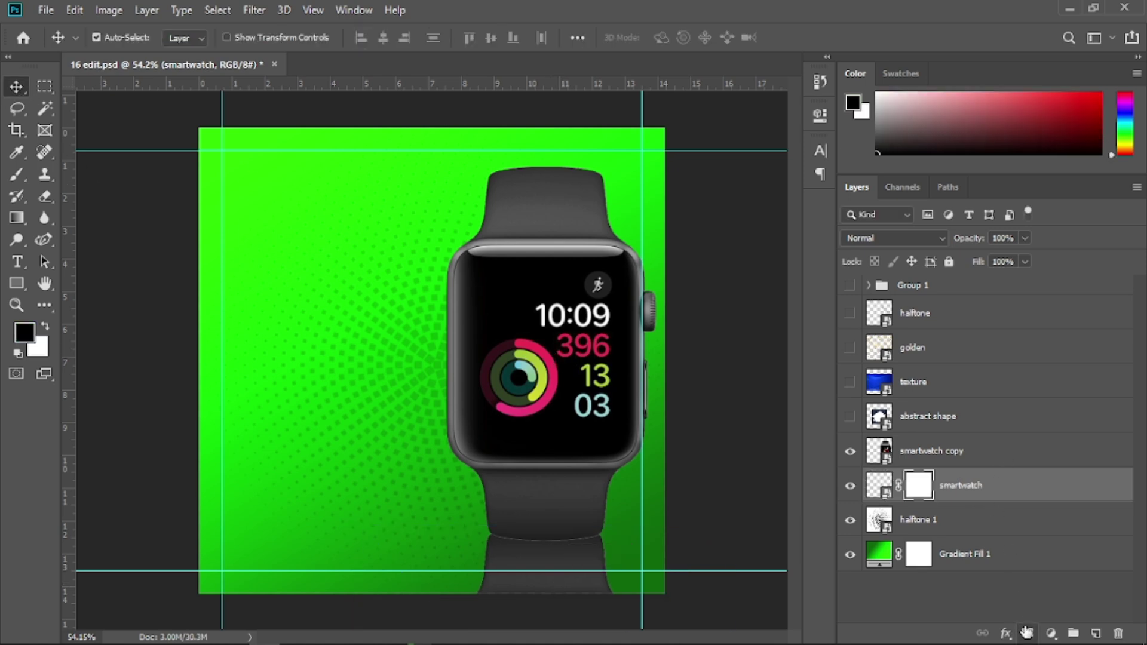
pyautogui.click(16, 219)
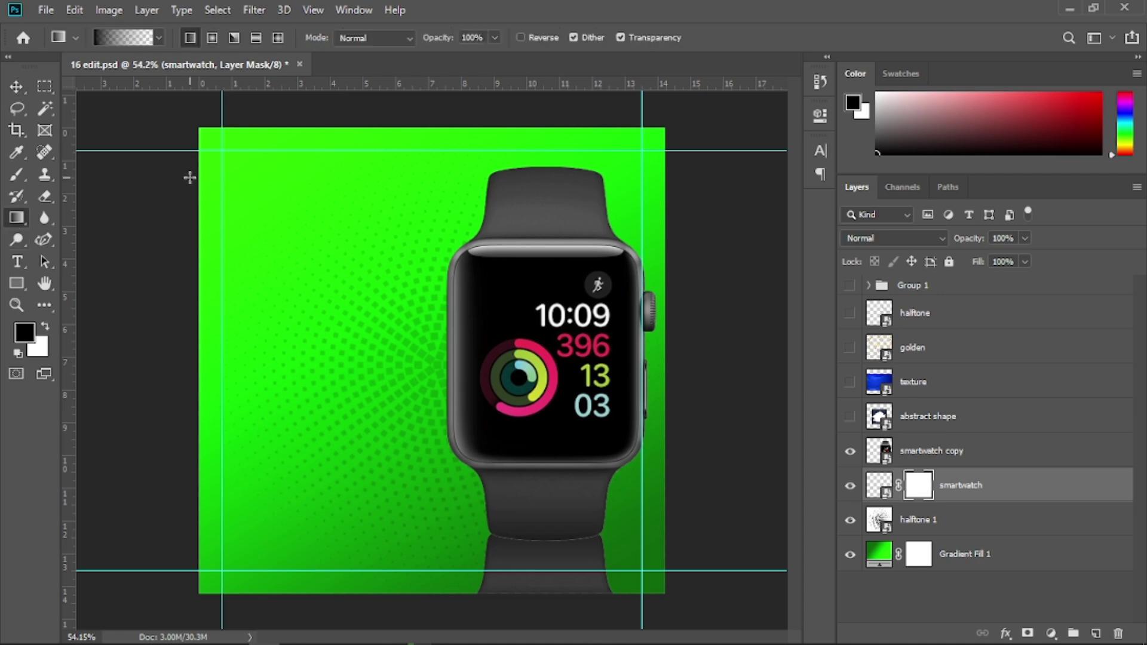
pyautogui.click(125, 37)
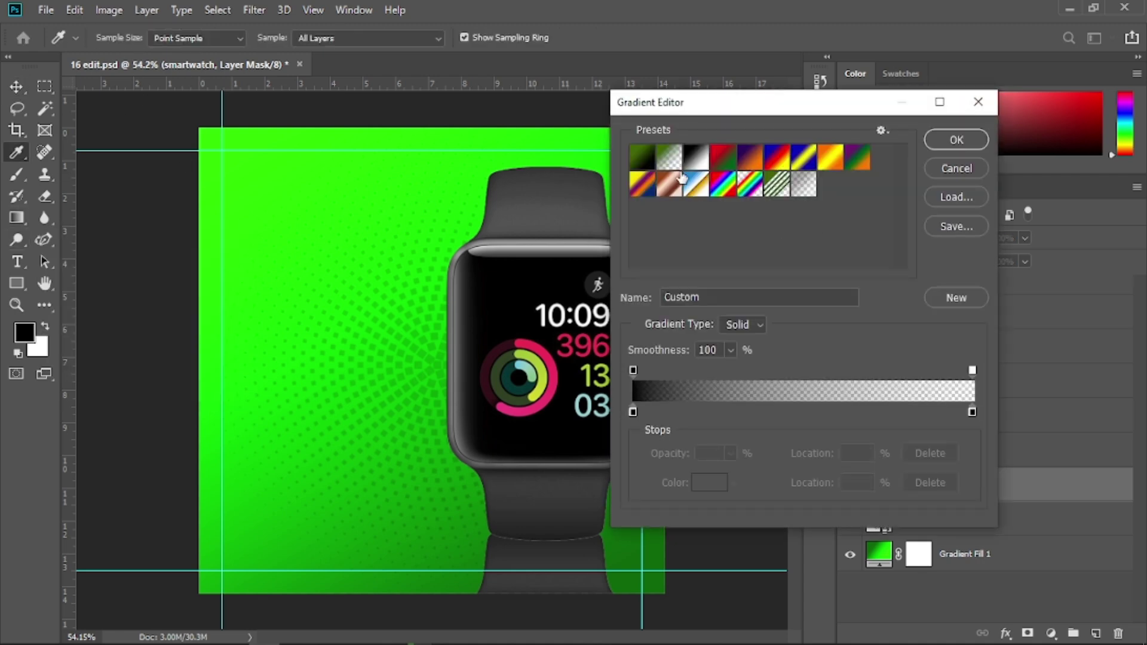
pyautogui.click(633, 412)
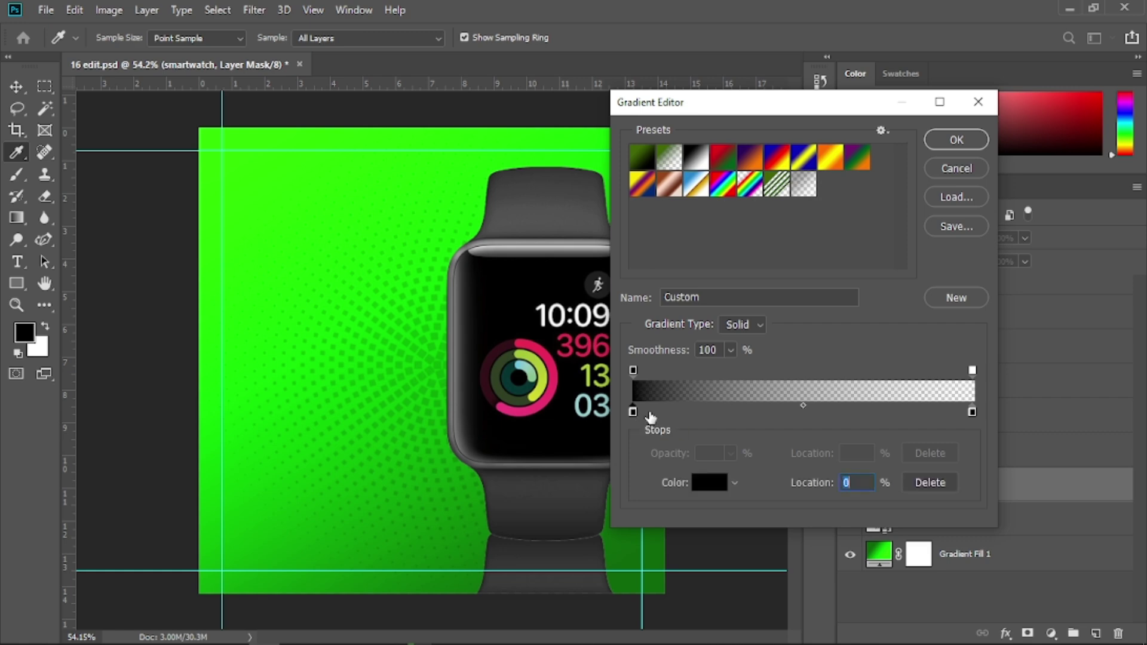
pyautogui.click(972, 412)
pyautogui.click(972, 371)
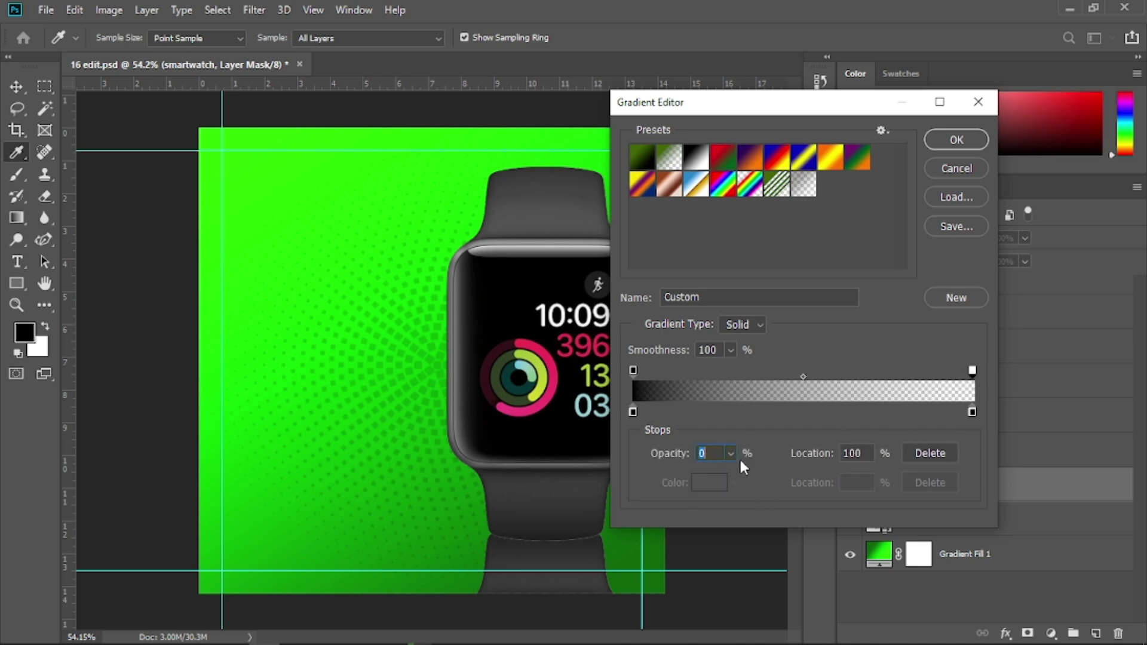
pyautogui.click(935, 141)
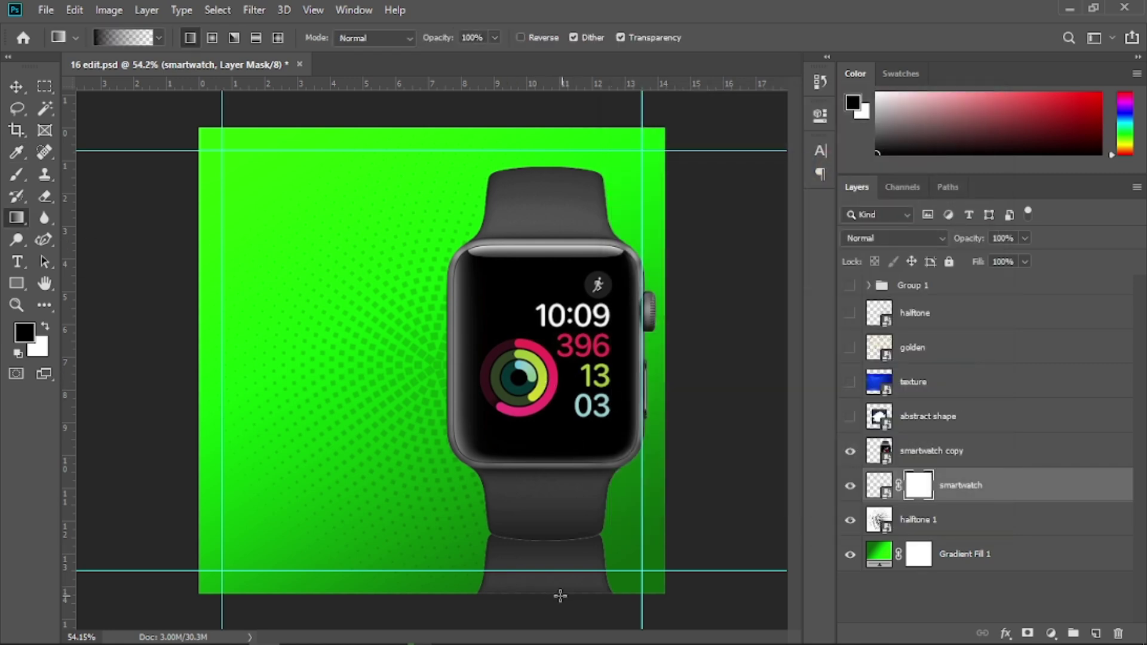
# Fade the reflection's lower end with a short upward gradient on its mask and set the layer's opacity to 67%.
pyautogui.moveTo(548, 600); pyautogui.dragTo(546, 476)
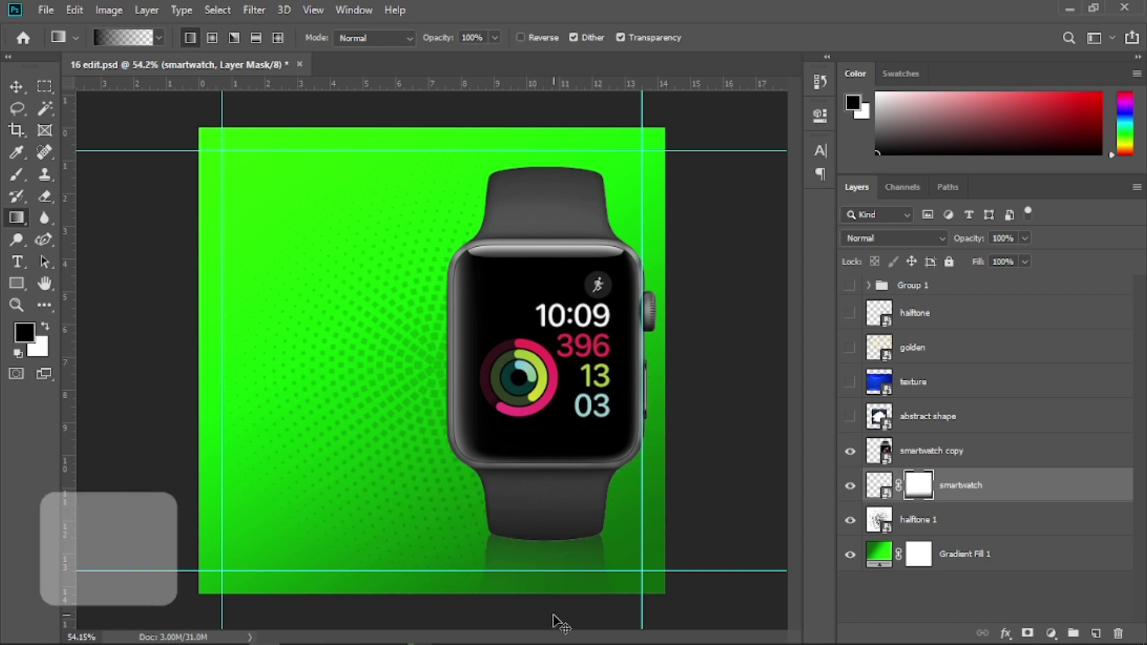
pyautogui.hotkey('ctrl', 'z')
pyautogui.moveTo(553, 614); pyautogui.dragTo(545, 569)
pyautogui.click(17, 88)
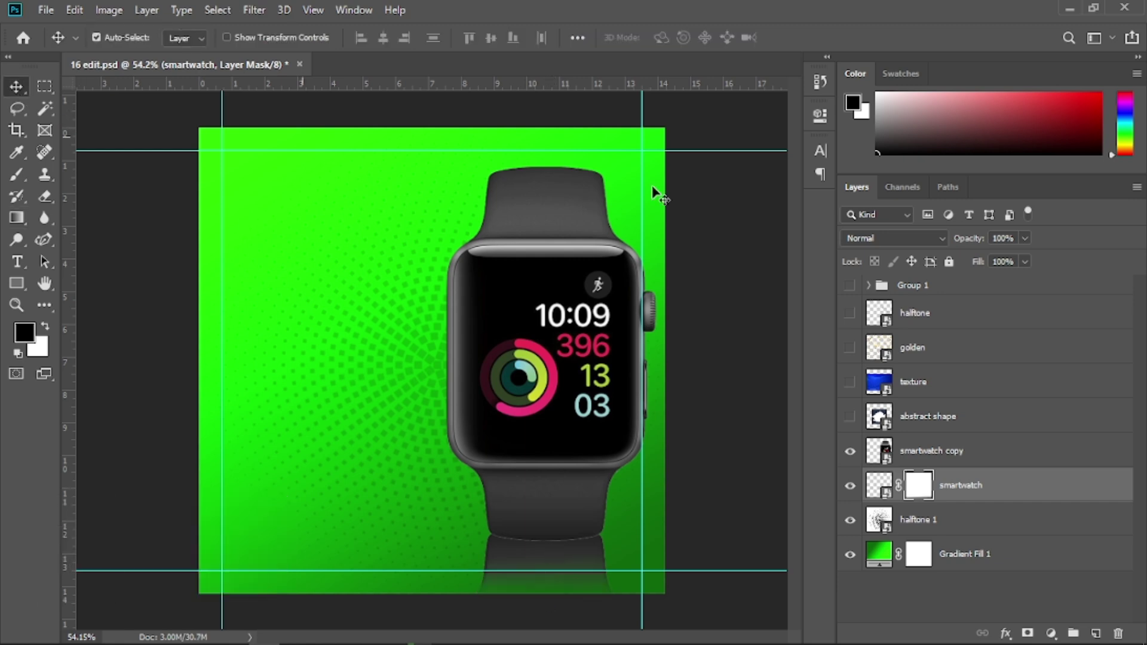
pyautogui.moveTo(973, 238); pyautogui.dragTo(944, 251)
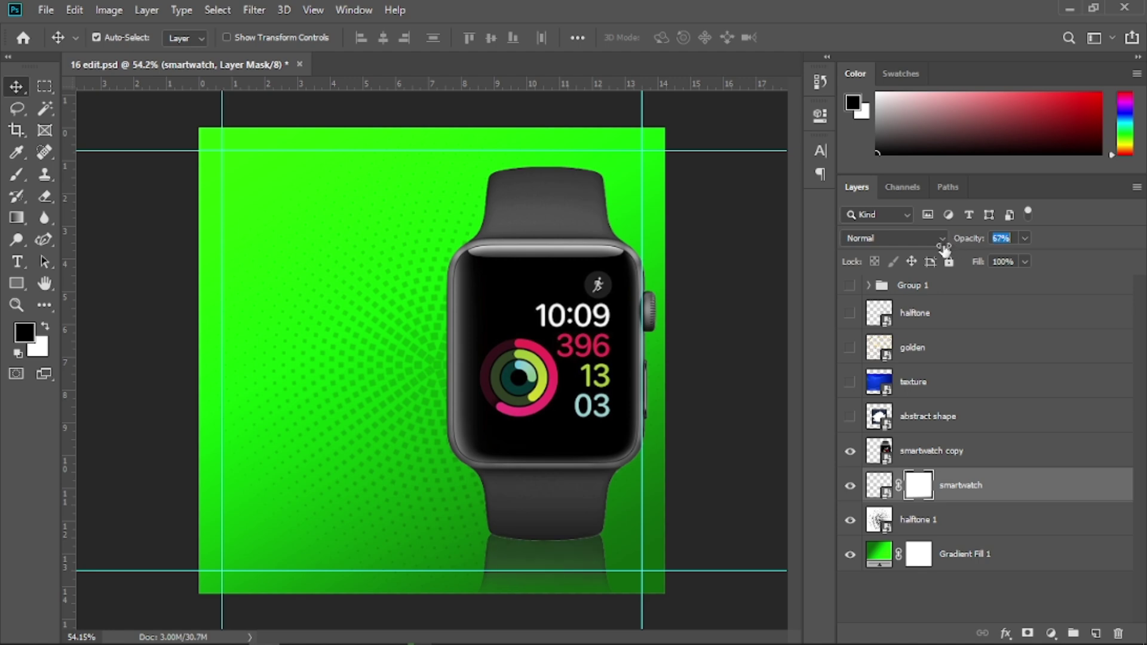
# Apply a Gaussian Blur with an increased radius to the reflected smartwatch layer's mask.
pyautogui.click(250, 10)
pyautogui.moveTo(307, 197)
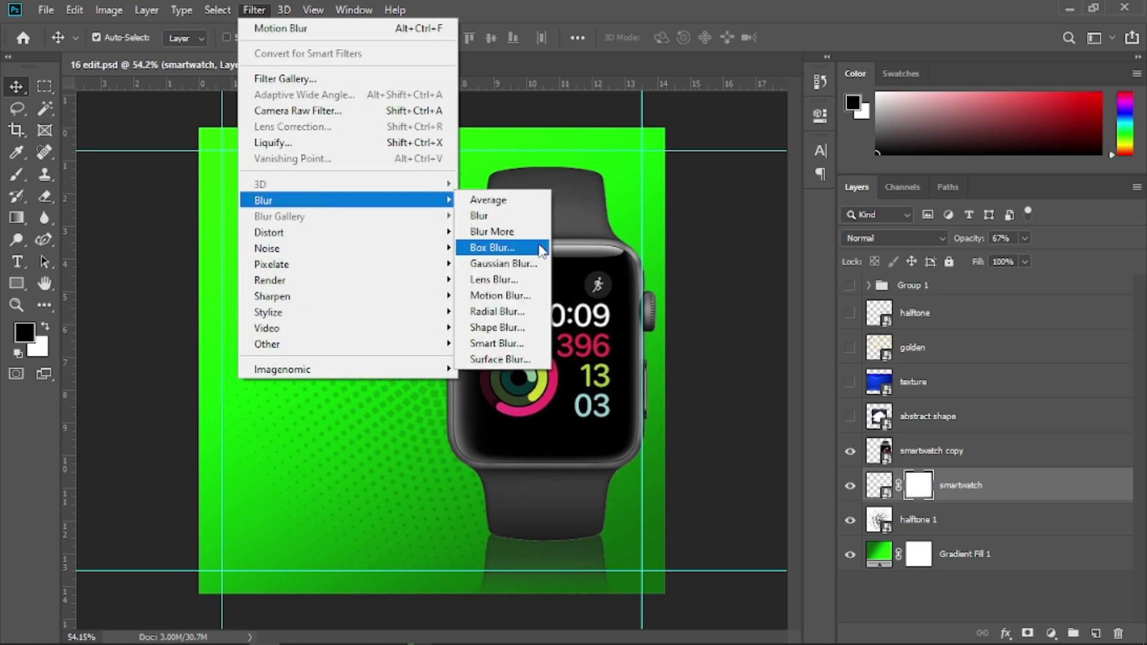
pyautogui.click(529, 265)
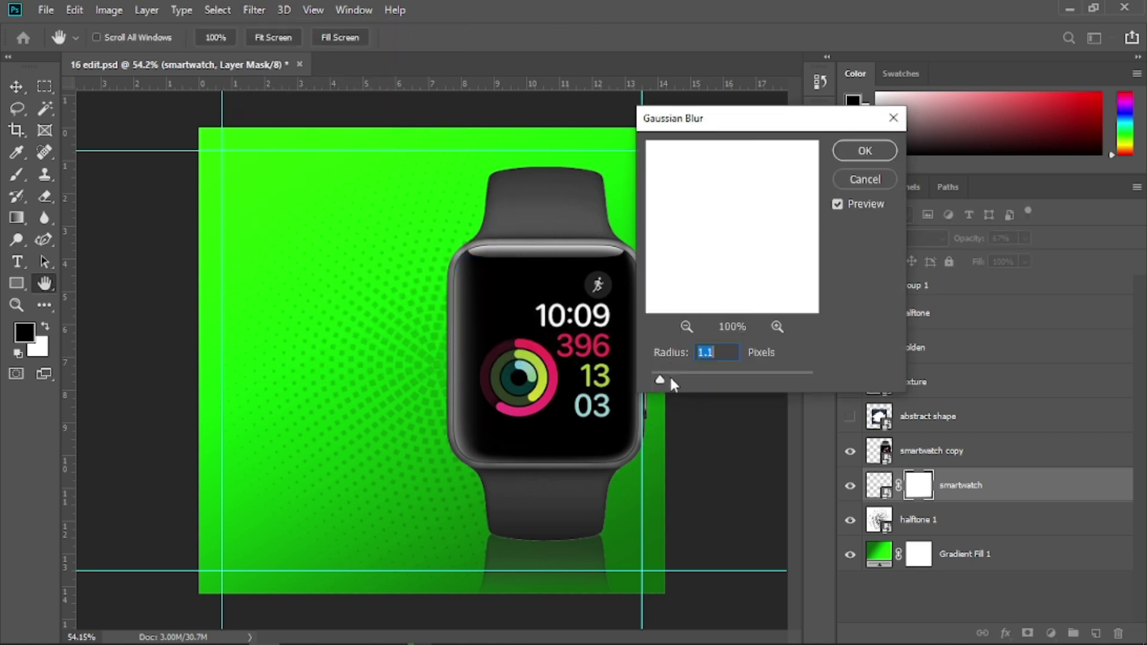
pyautogui.moveTo(660, 379); pyautogui.dragTo(669, 377)
pyautogui.click(692, 379)
pyautogui.moveTo(693, 382); pyautogui.dragTo(696, 381)
pyautogui.click(860, 153)
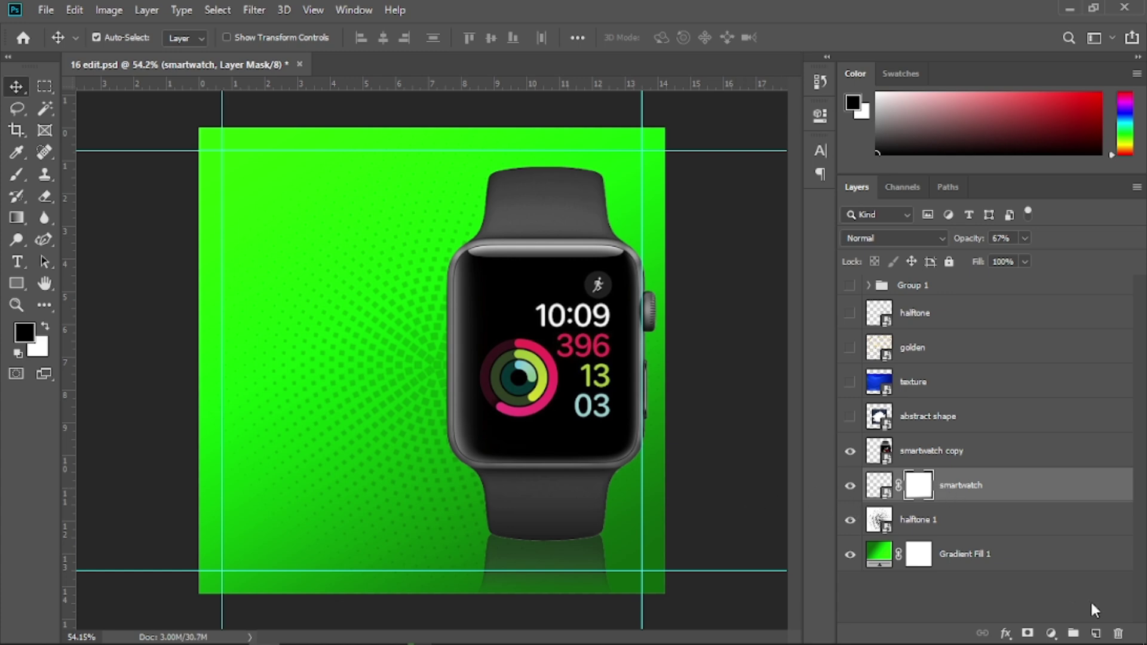
# Add a new layer above the reflection and set up a 900 px Soft Round brush flattened into a thin horizontal ellipse.
pyautogui.click(1094, 635)
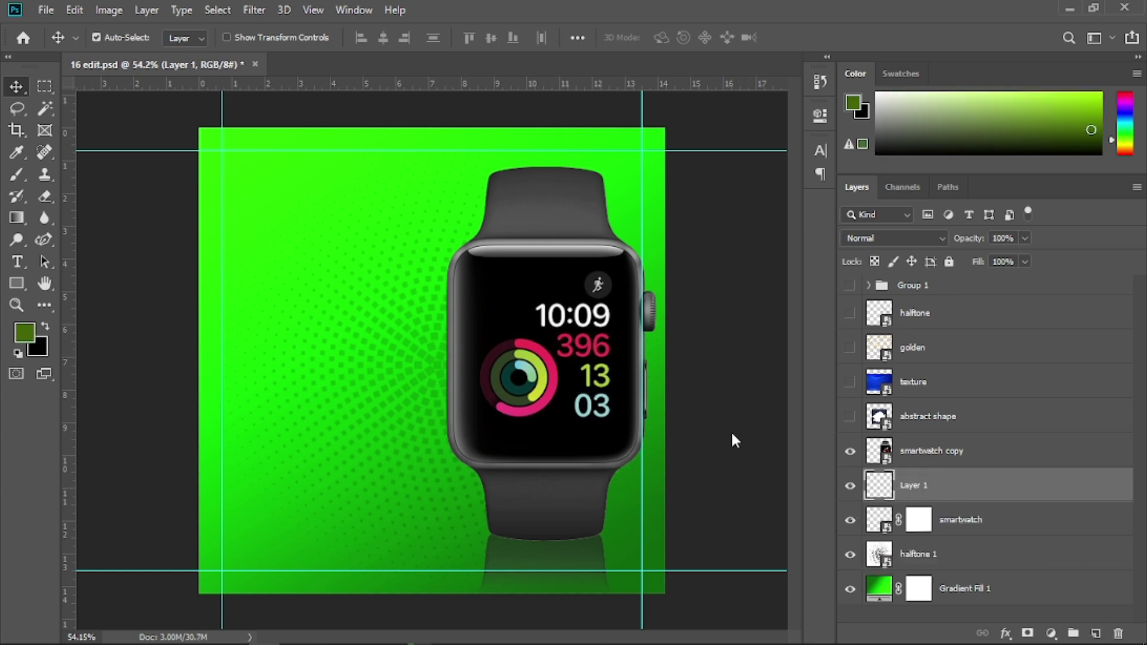
pyautogui.moveTo(16, 173); pyautogui.dragTo(62, 179)
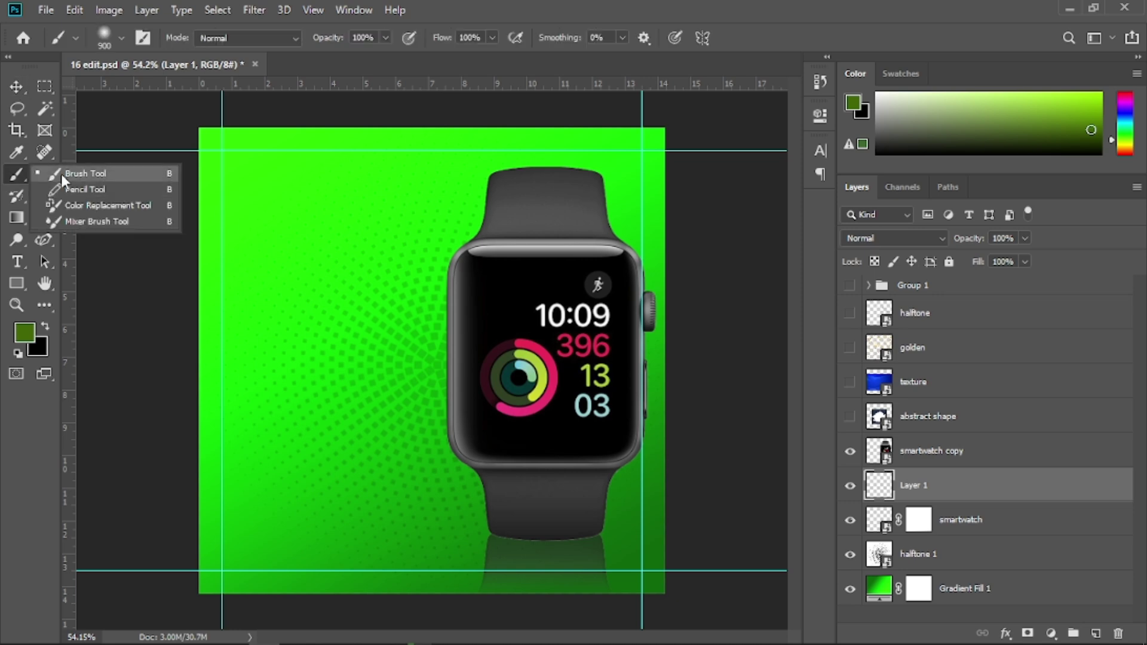
pyautogui.click(61, 174)
pyautogui.rightClick(310, 245)
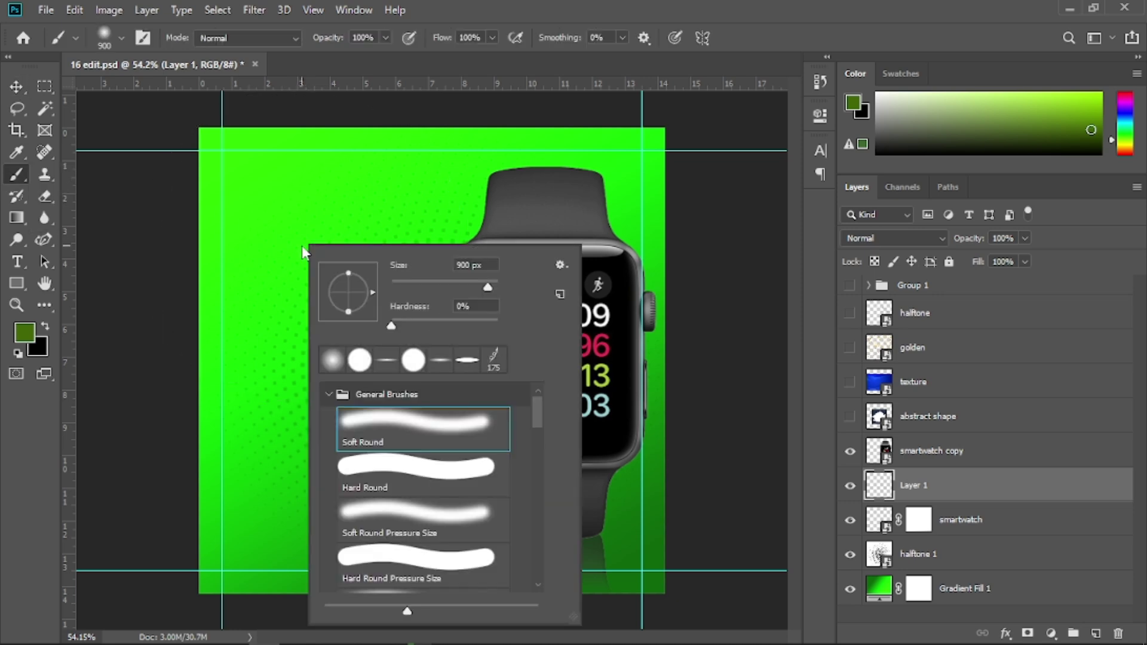
pyautogui.click(363, 429)
pyautogui.moveTo(352, 293); pyautogui.dragTo(354, 293)
pyautogui.press('Return')
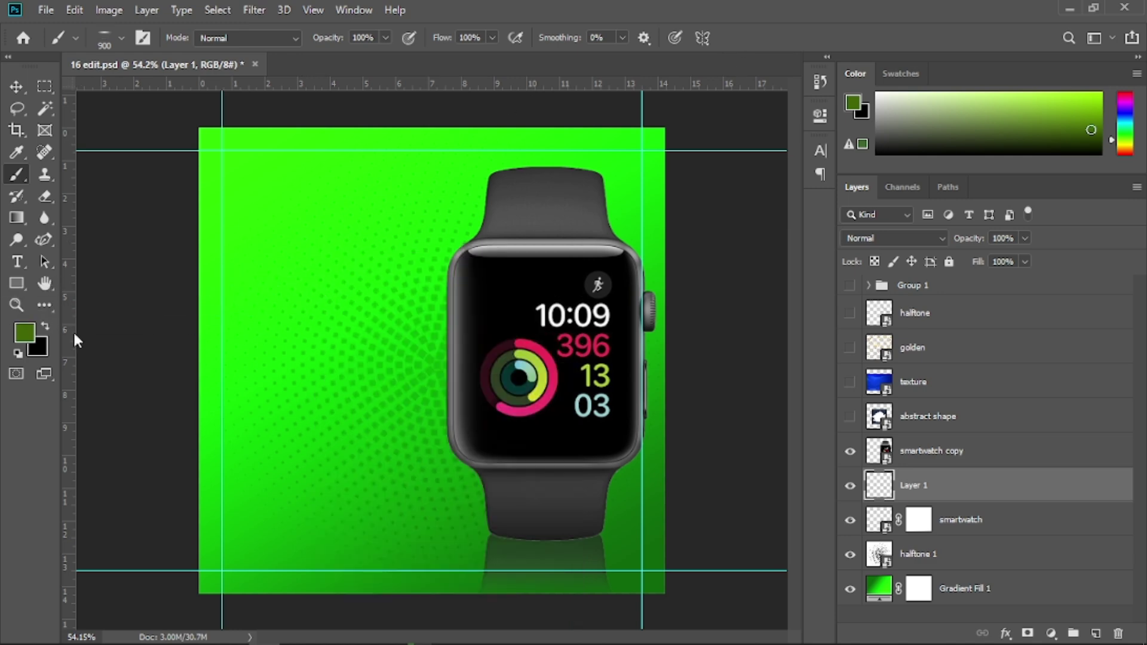
# Paint a soft black contact shadow beneath the watch strap on the new layer, with the flattened brush reduced to 400 px.
pyautogui.click(41, 327)
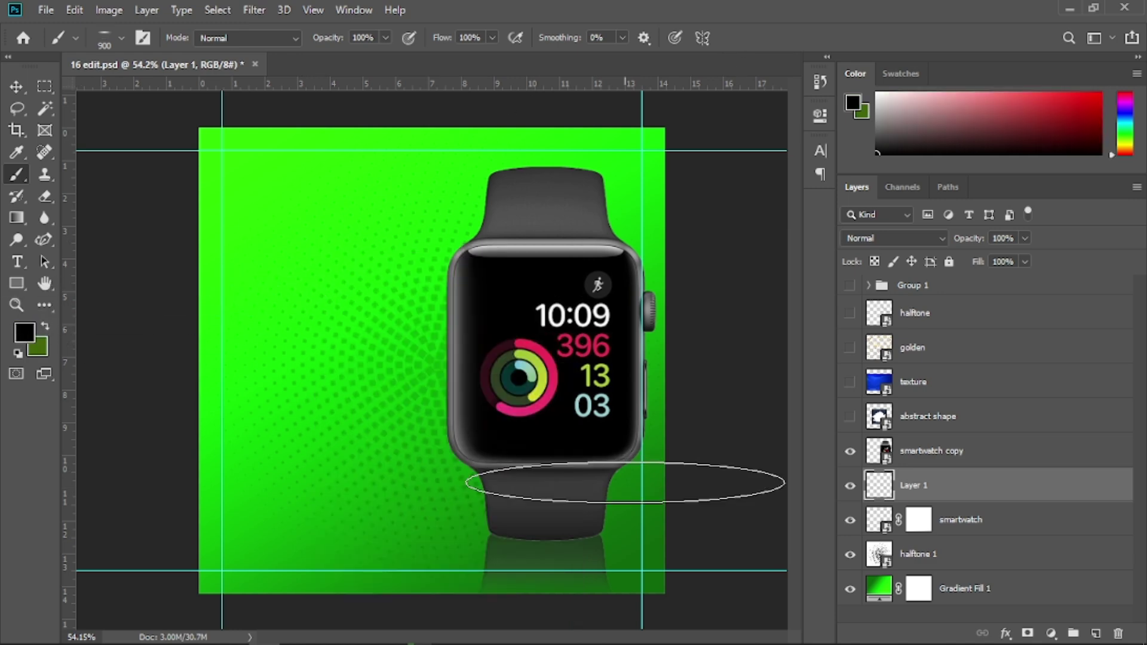
pyautogui.press('[')
pyautogui.press('[')
pyautogui.press('[')
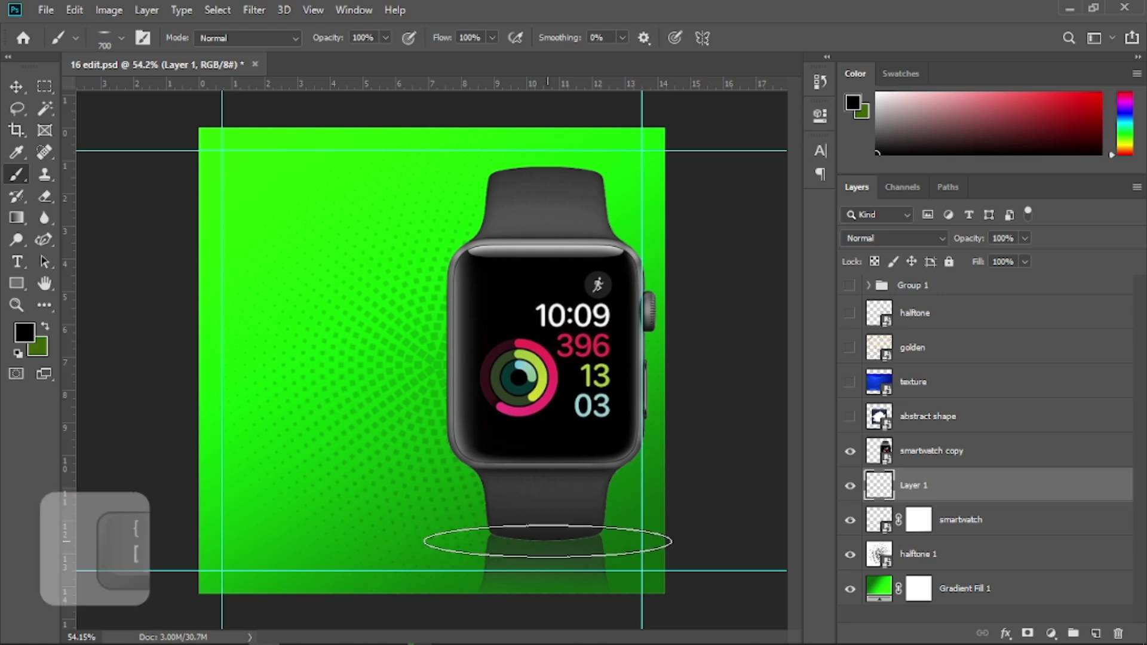
pyautogui.press('[')
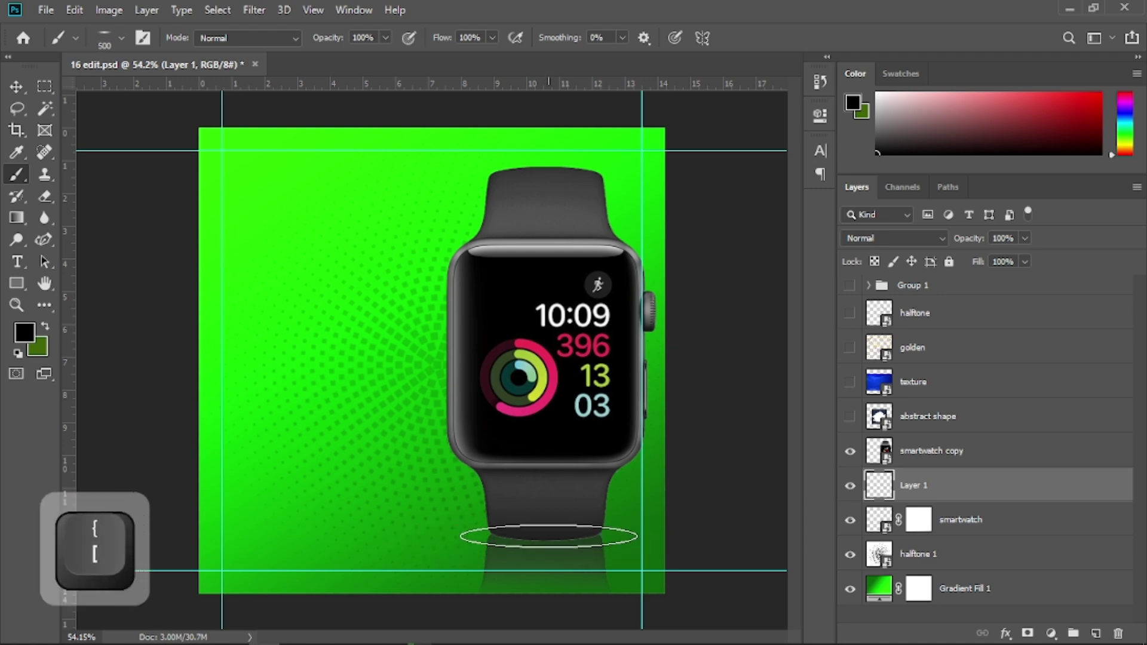
pyautogui.press('[')
pyautogui.hotkey('shift', ']')
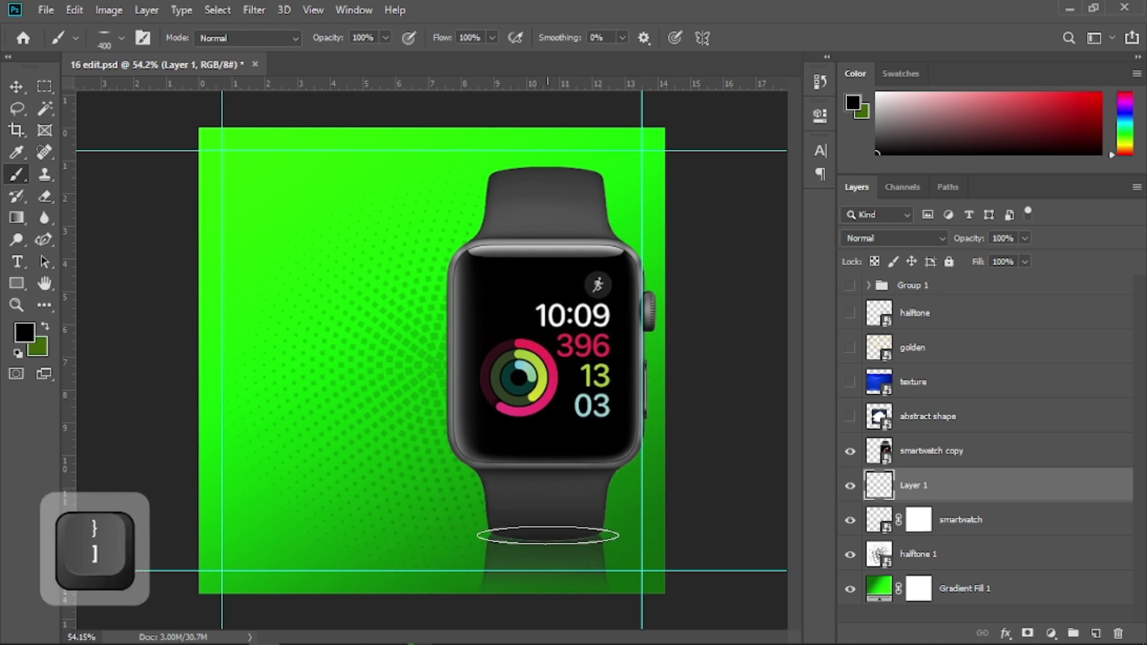
pyautogui.click(16, 86)
# Load the outline of the smartwatch copy layer as a selection.
pyautogui.press('z')
pyautogui.moveTo(630, 556); pyautogui.dragTo(673, 564)
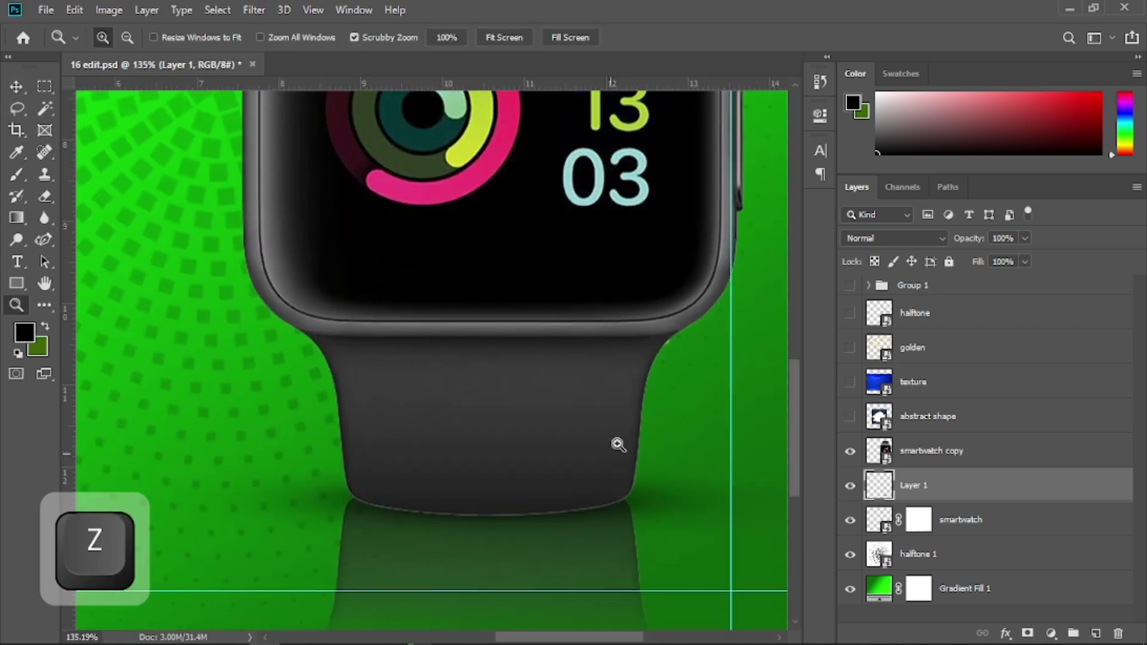
pyautogui.click(16, 90)
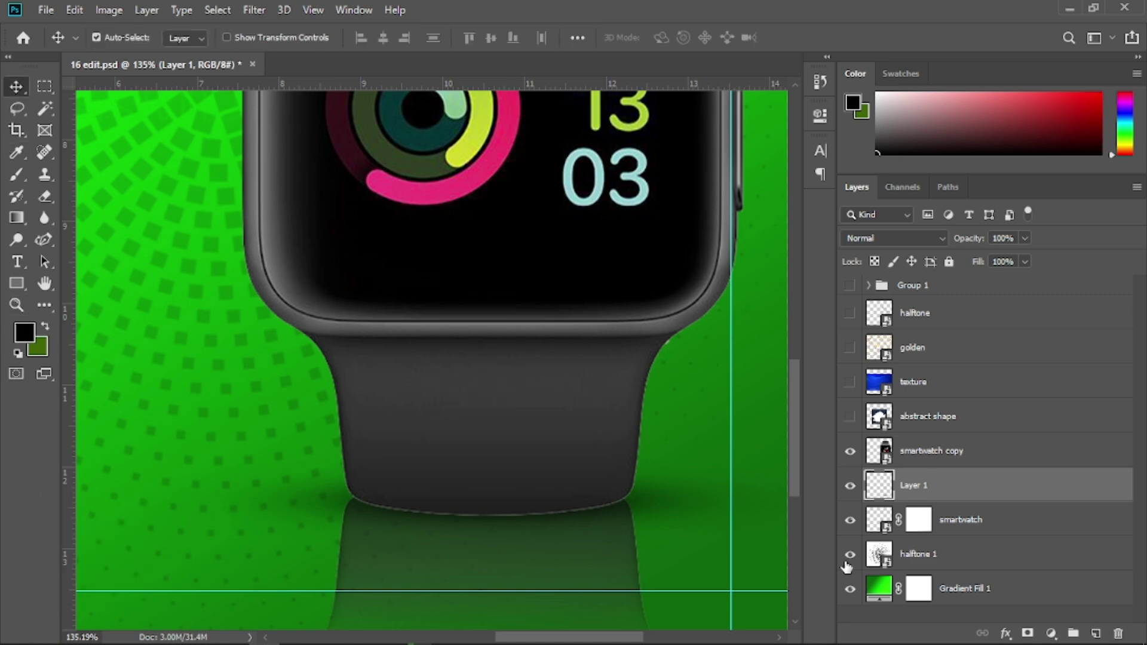
pyautogui.click(884, 454)
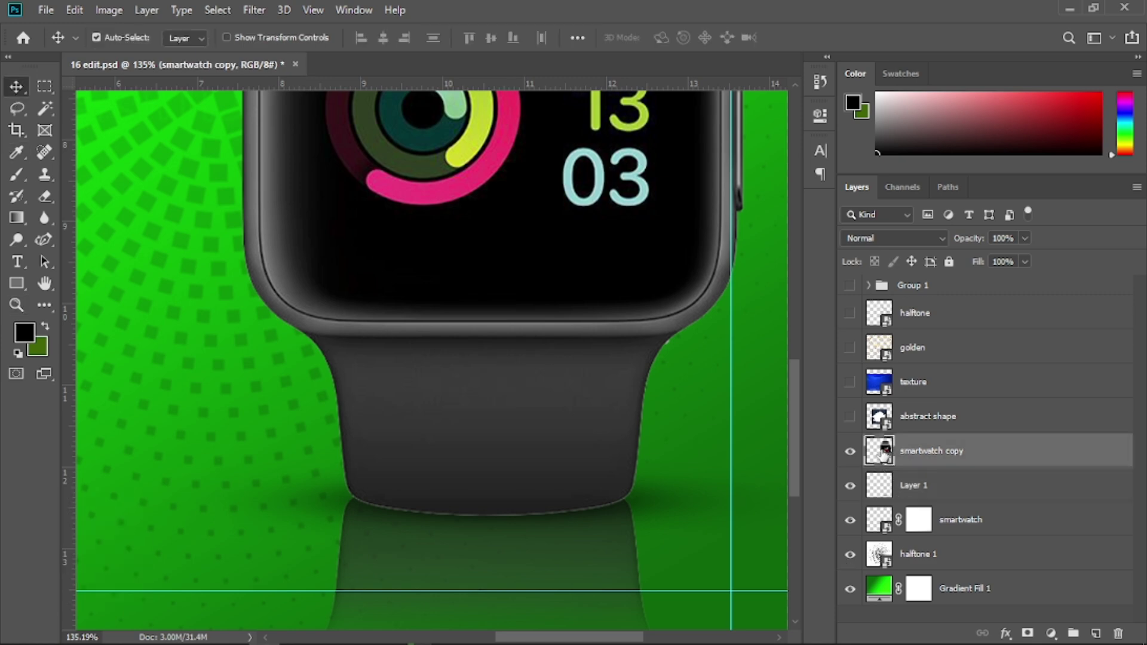
pyautogui.keyDown('ctrl'); pyautogui.click(884, 455); pyautogui.keyUp('ctrl')
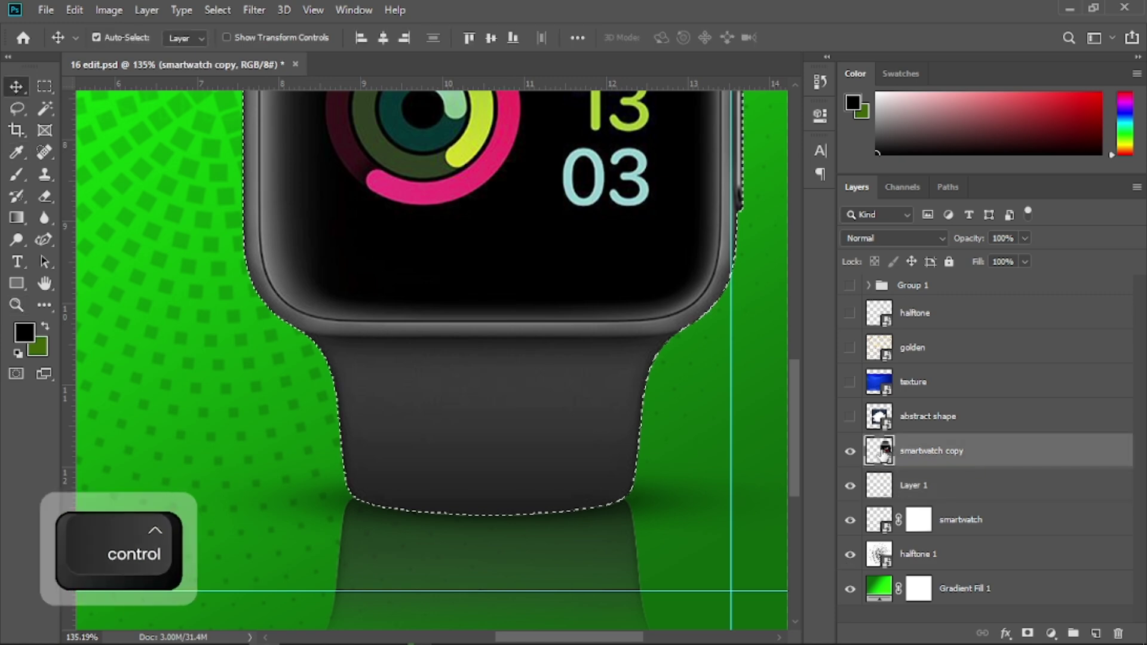
# Contract the selection by 2 pixels and turn it into a layer mask on the smartwatch copy layer.
pyautogui.click(216, 11)
pyautogui.moveTo(353, 248)
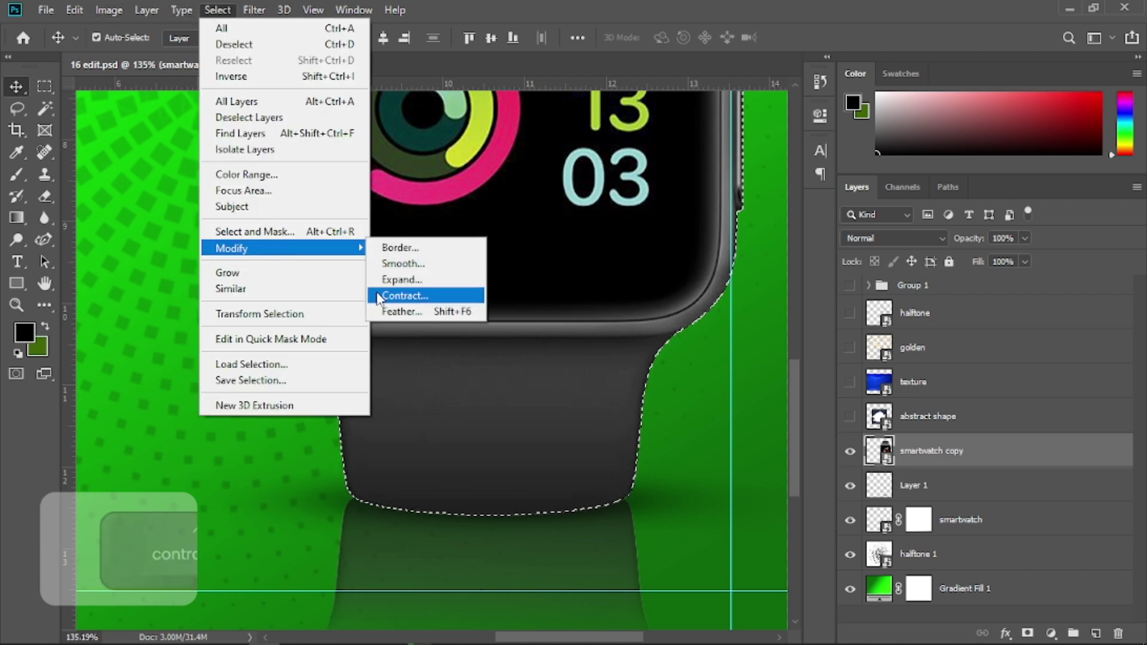
pyautogui.click(398, 295)
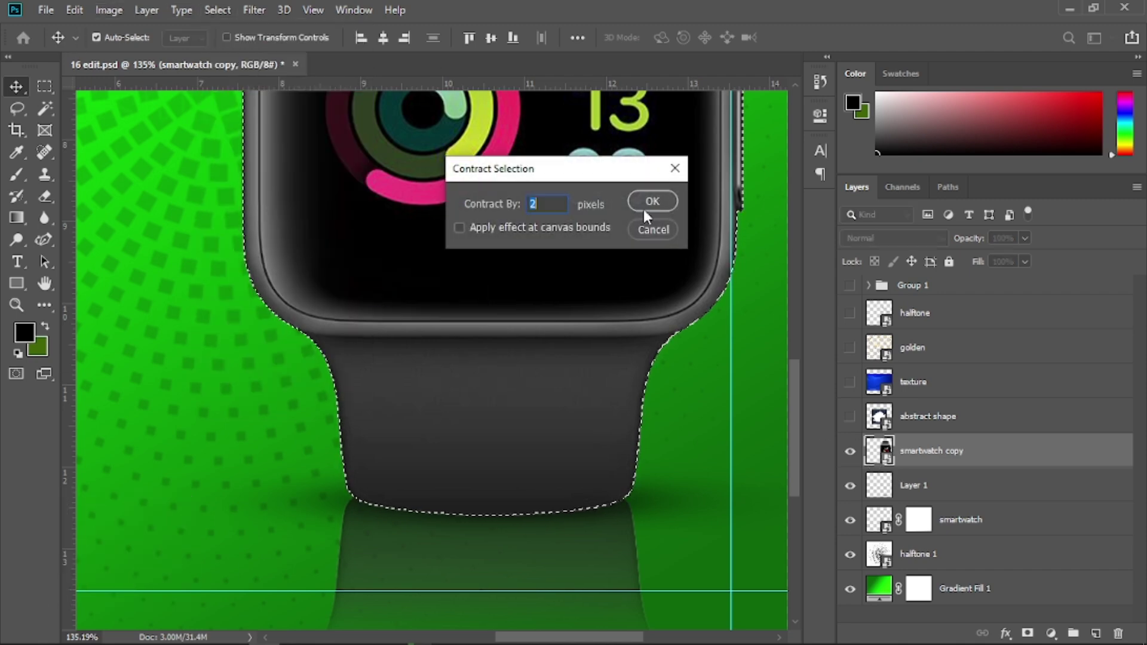
pyautogui.click(653, 200)
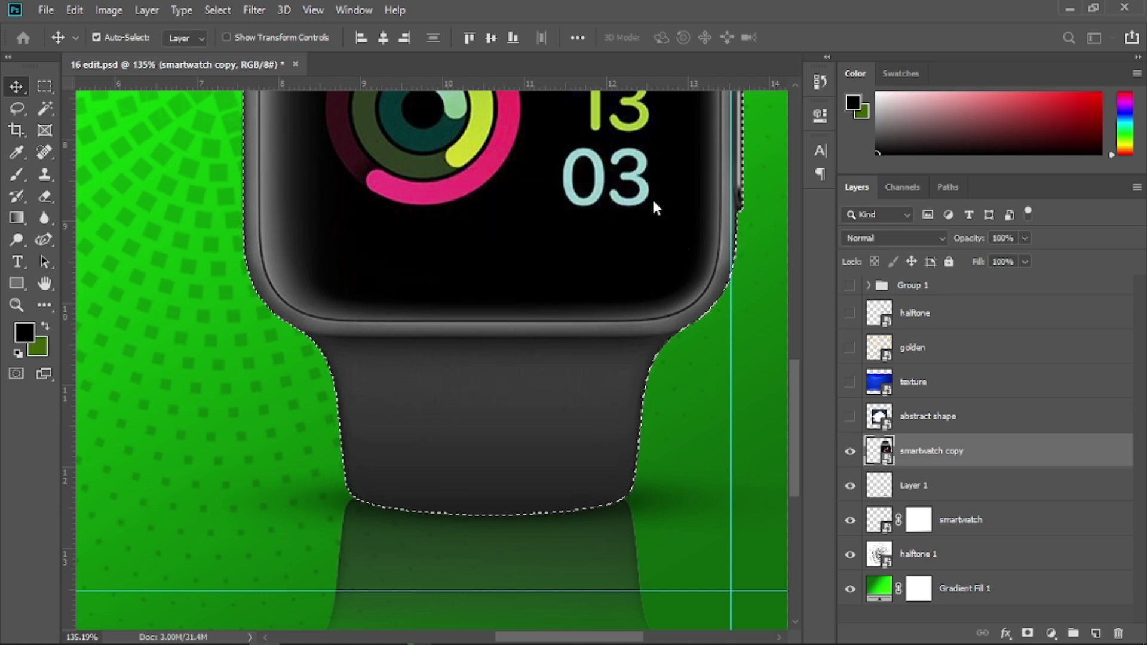
pyautogui.click(1027, 634)
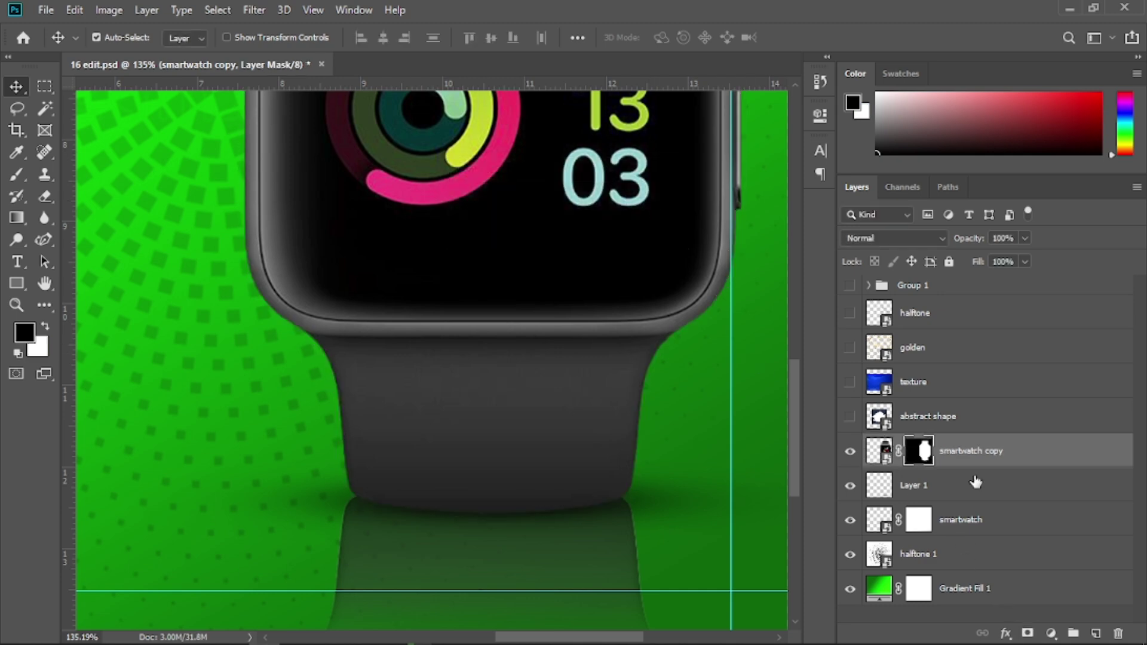
# Convert the masked smartwatch copy layer into a smart object.
pyautogui.rightClick(968, 455)
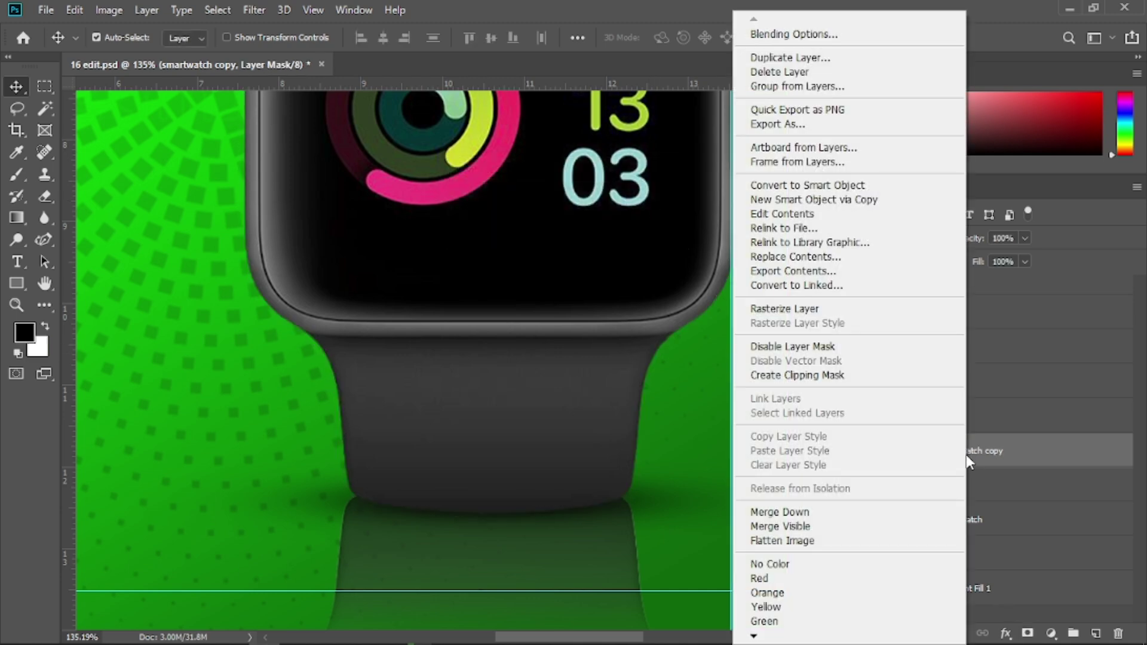
pyautogui.click(789, 186)
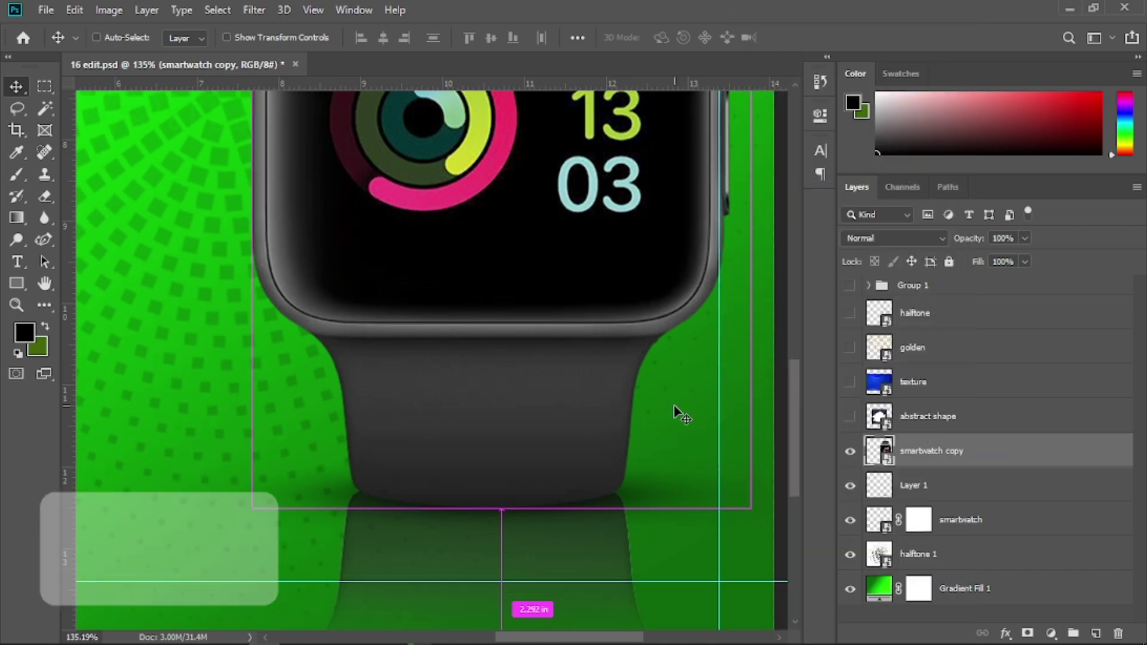
pyautogui.hotkey('ctrl', '0')
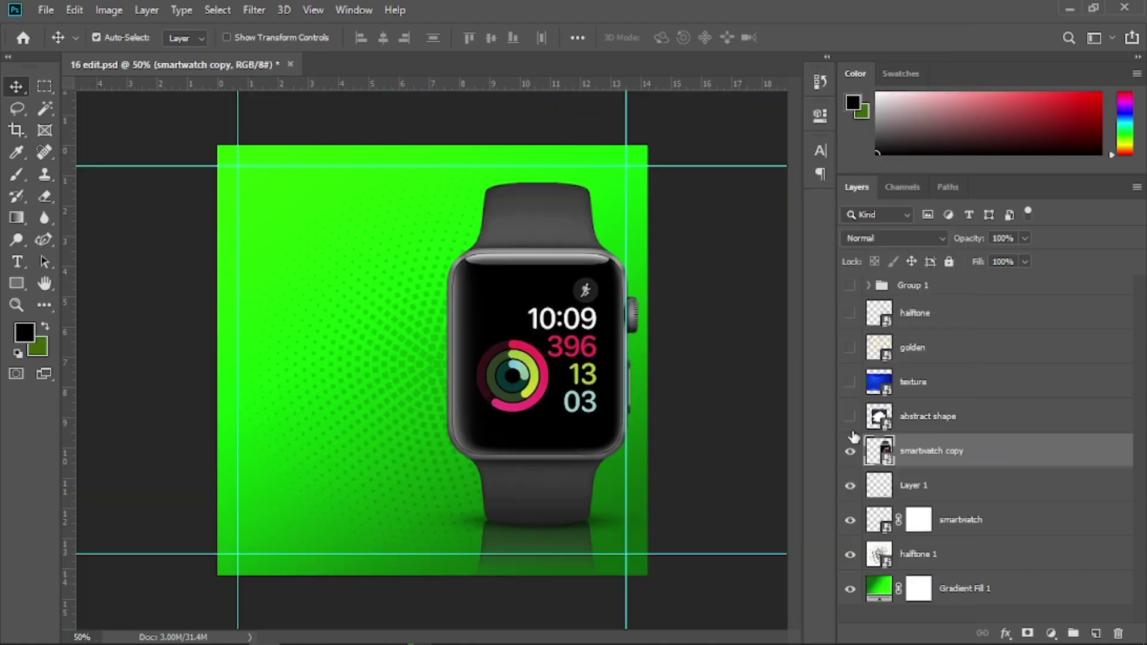
# Show the abstract shape layer, mask it down to its white brush splash with a non-contiguous Magic Wand selection, and place it below smartwatch copy.
pyautogui.click(849, 417)
pyautogui.click(989, 422)
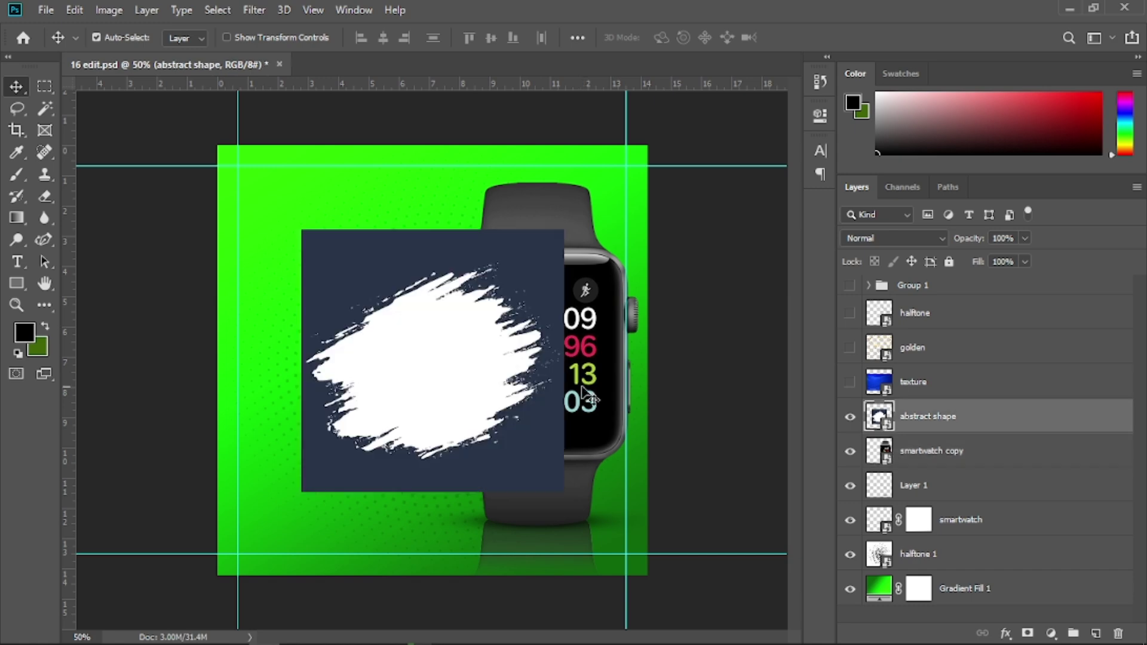
pyautogui.click(41, 112)
pyautogui.click(109, 126)
pyautogui.hotkey('ctrl', 'd')
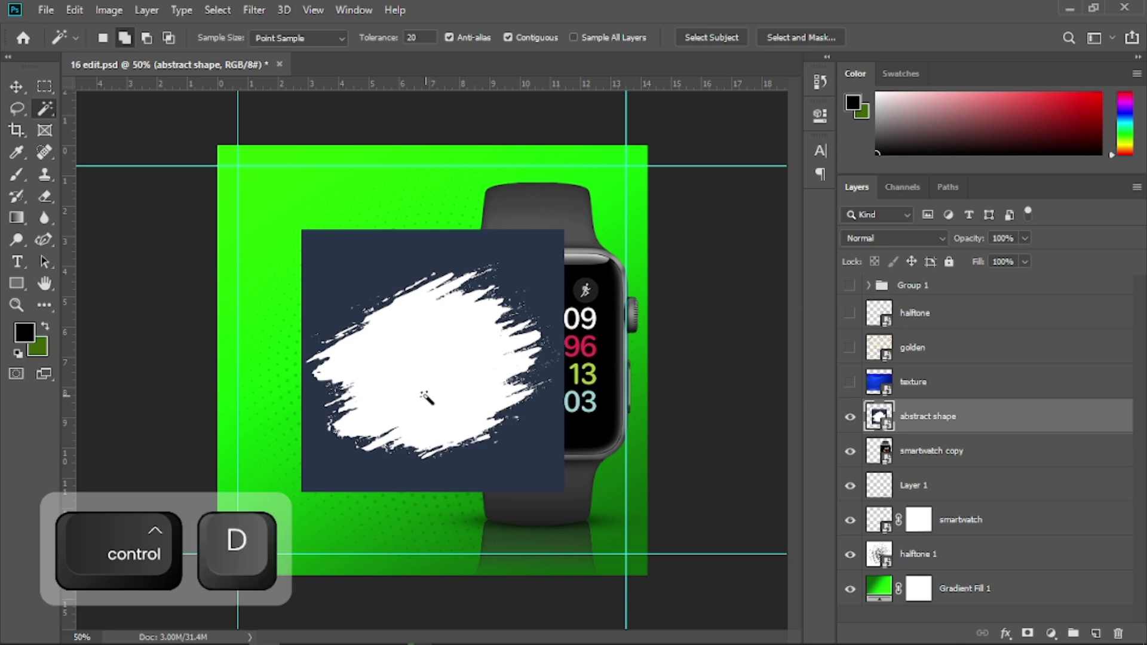
pyautogui.hotkey('ctrl', '+')
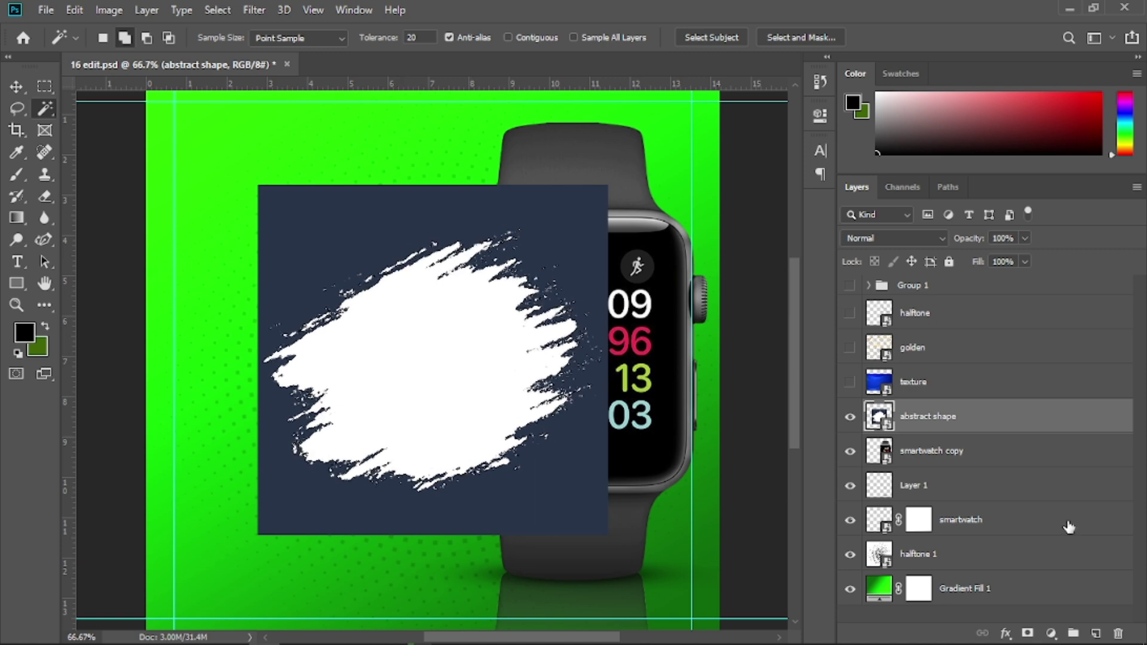
pyautogui.click(1027, 633)
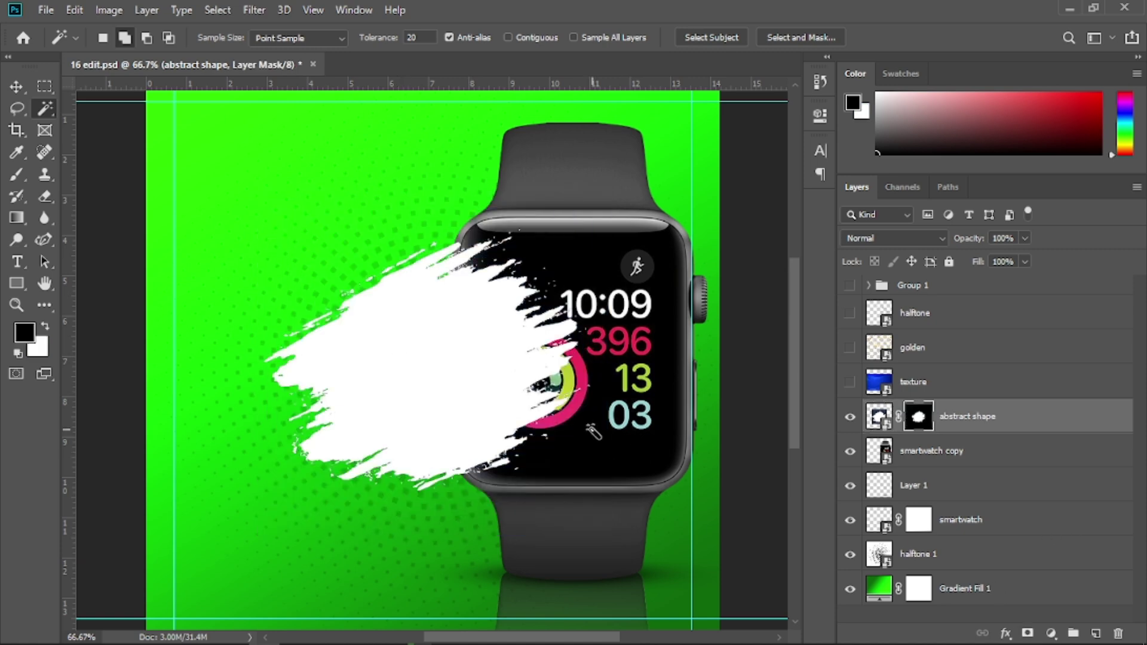
pyautogui.click(16, 87)
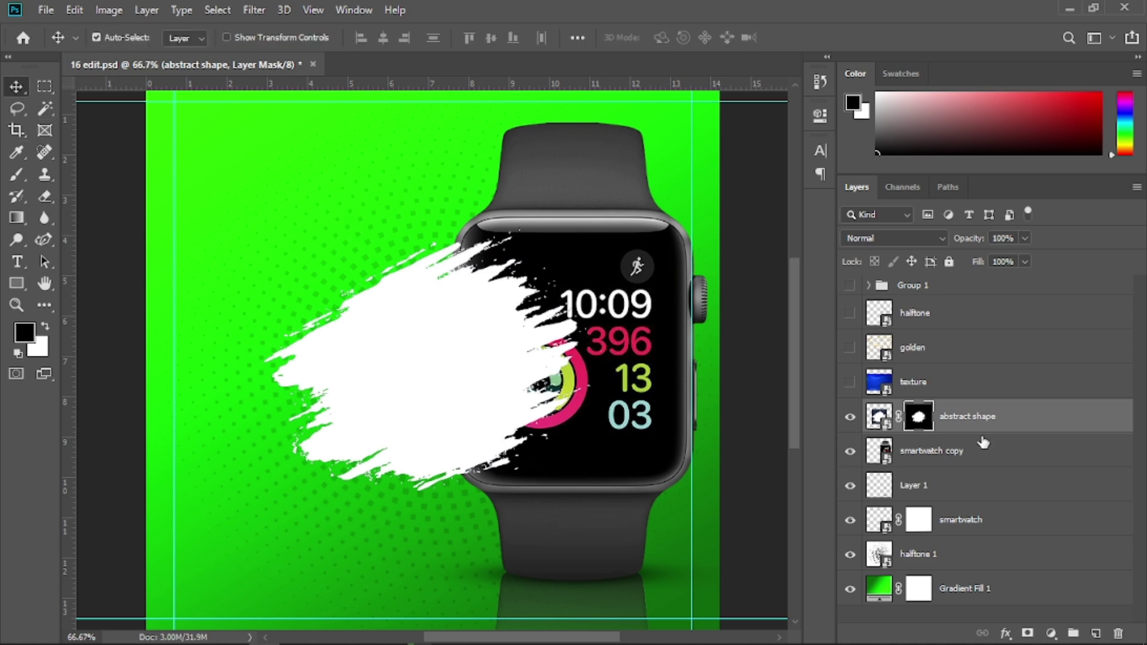
pyautogui.moveTo(973, 425); pyautogui.dragTo(980, 472)
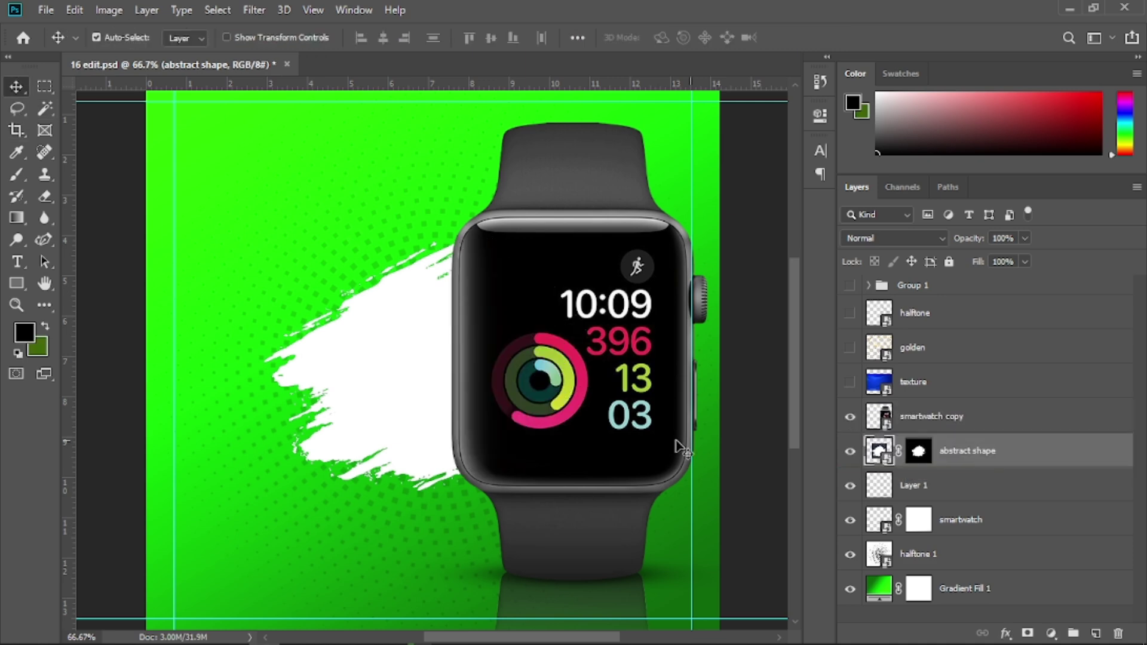
# Scale the abstract shape to 132.56%, position it behind the watch at X 730.50 px, Y 522.00 px, and open its blend mode choices.
pyautogui.press('ctrl')
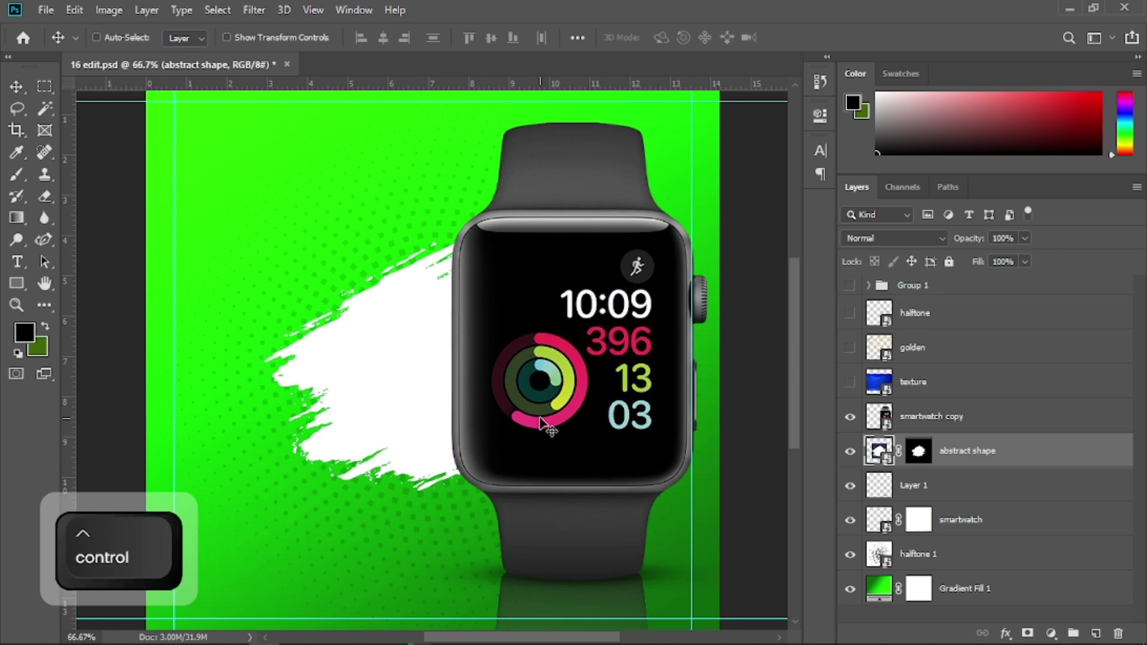
pyautogui.hotkey('ctrl', 't')
pyautogui.hotkey('ctrl', '-')
pyautogui.hotkey('ctrl', '-')
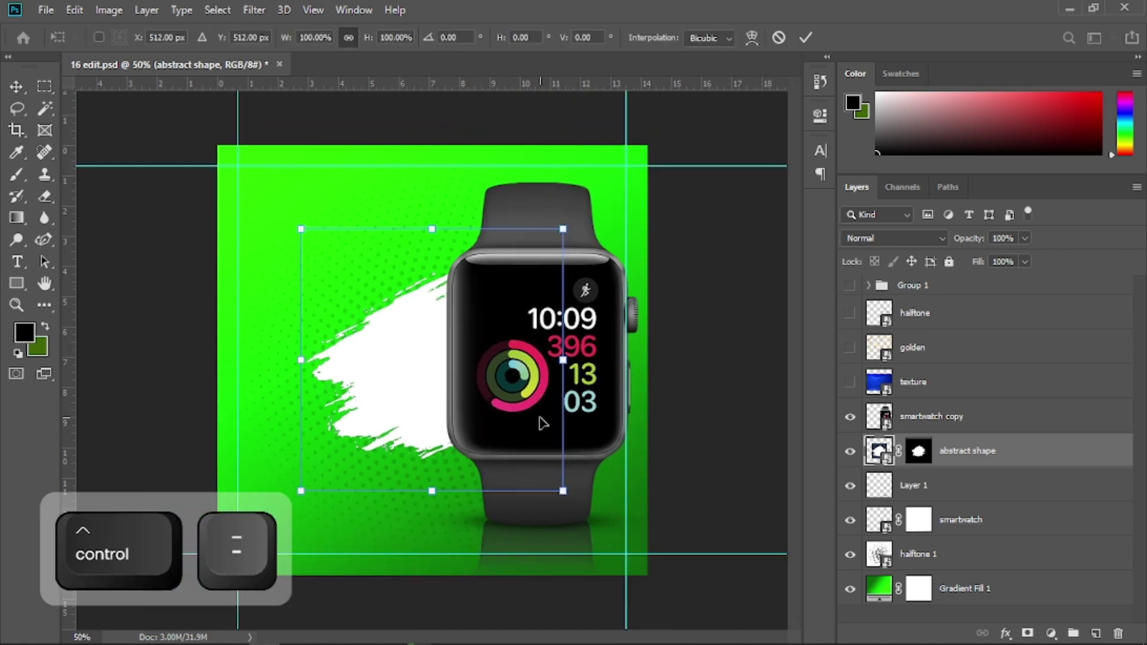
pyautogui.hotkey('ctrl', '-')
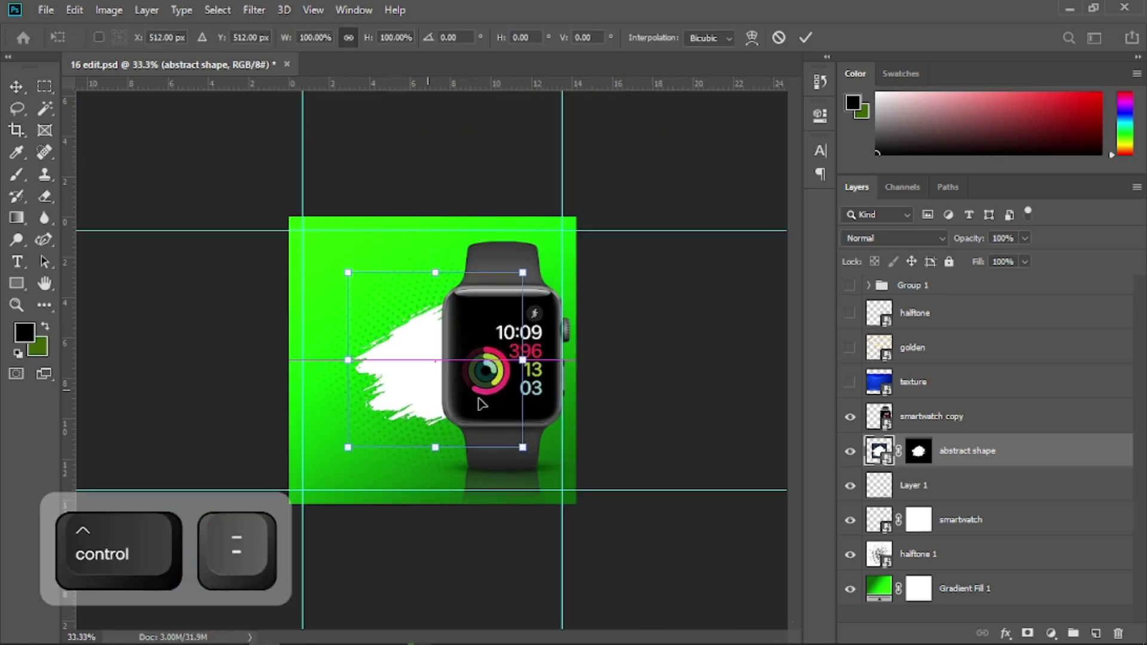
pyautogui.moveTo(481, 405); pyautogui.dragTo(494, 489)
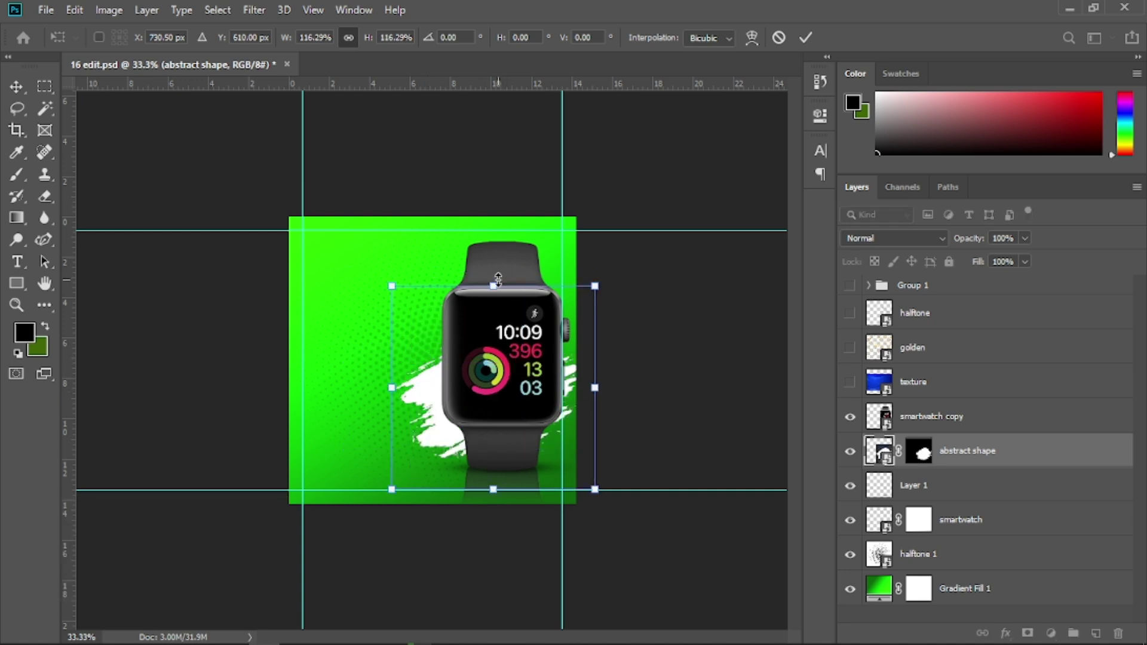
pyautogui.moveTo(498, 278); pyautogui.dragTo(494, 257)
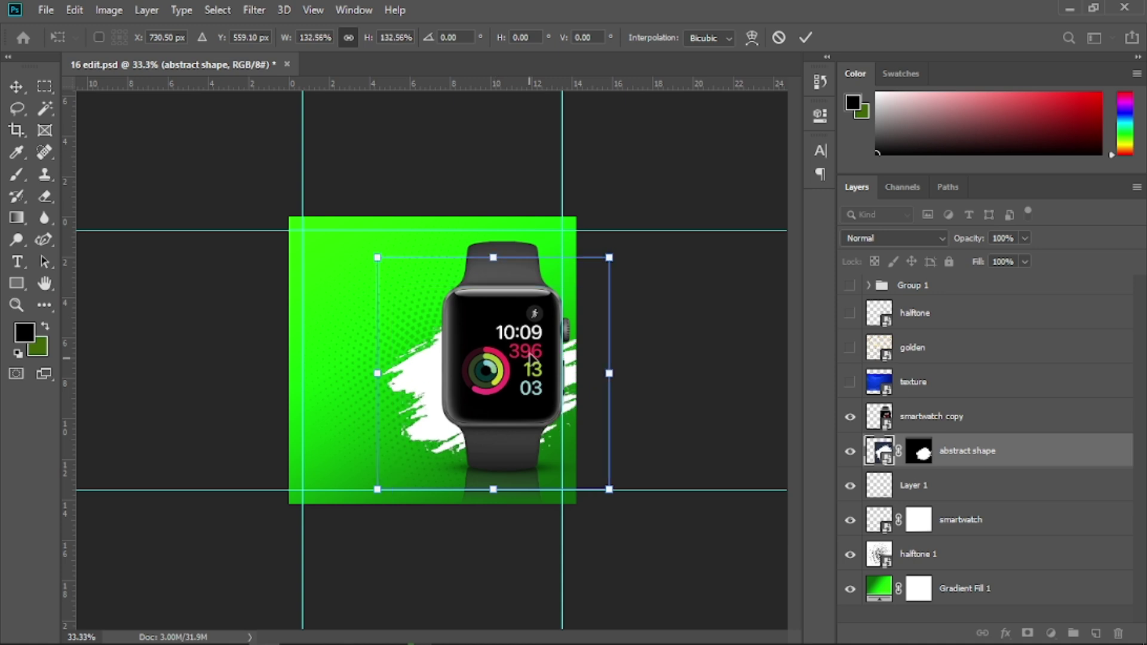
pyautogui.moveTo(529, 364); pyautogui.dragTo(529, 353)
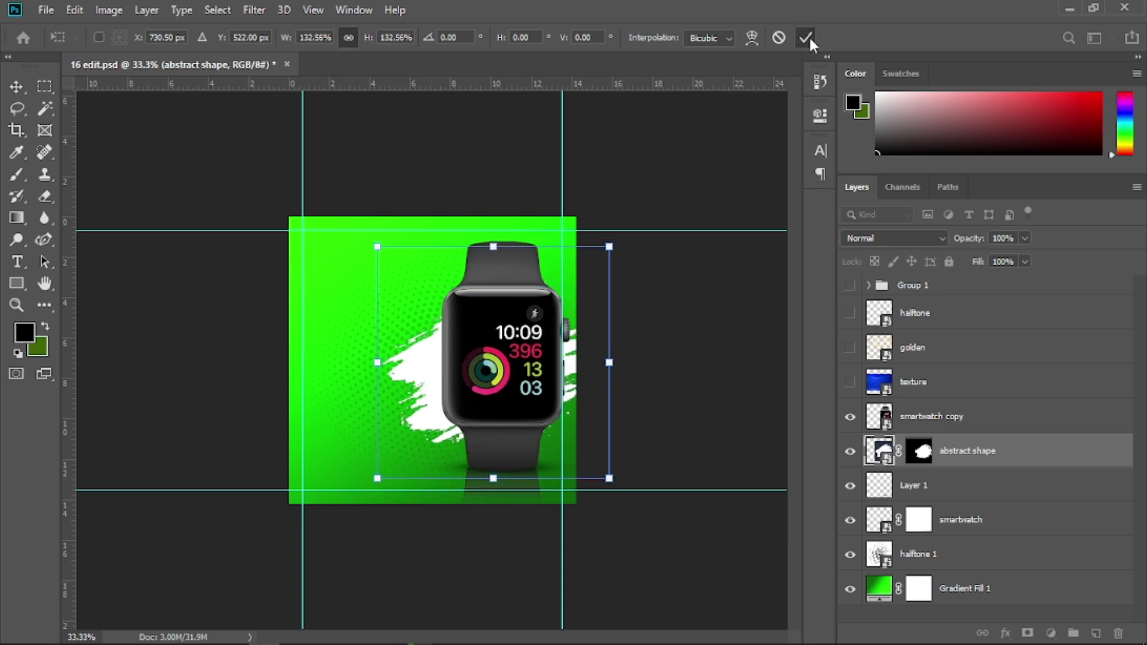
pyautogui.click(806, 37)
pyautogui.click(894, 238)
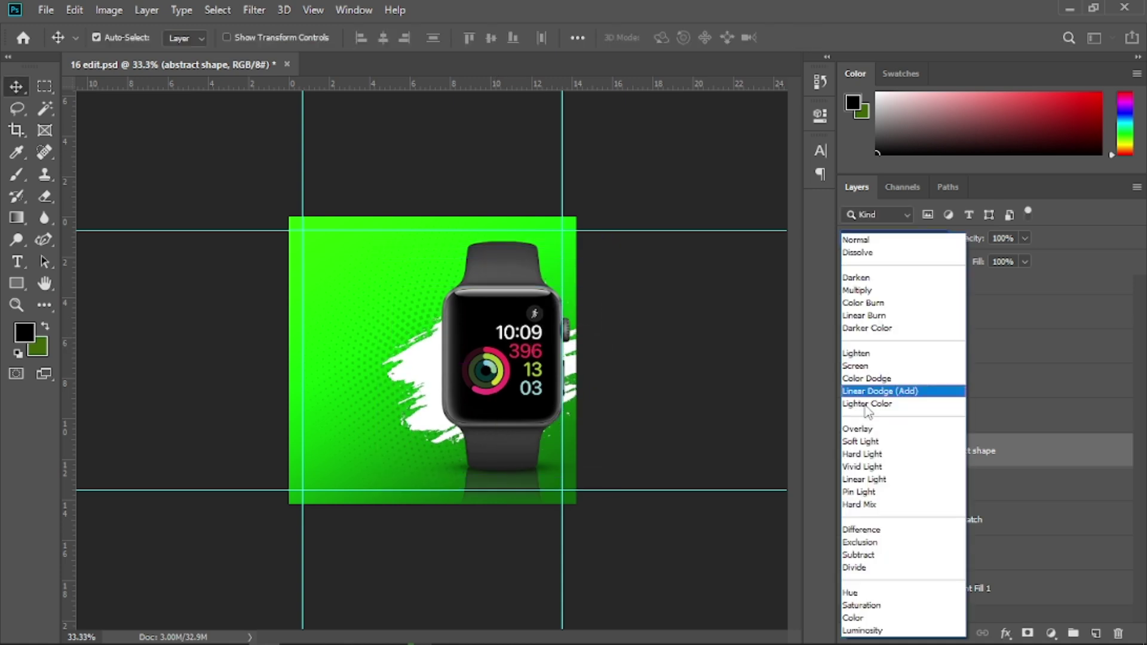
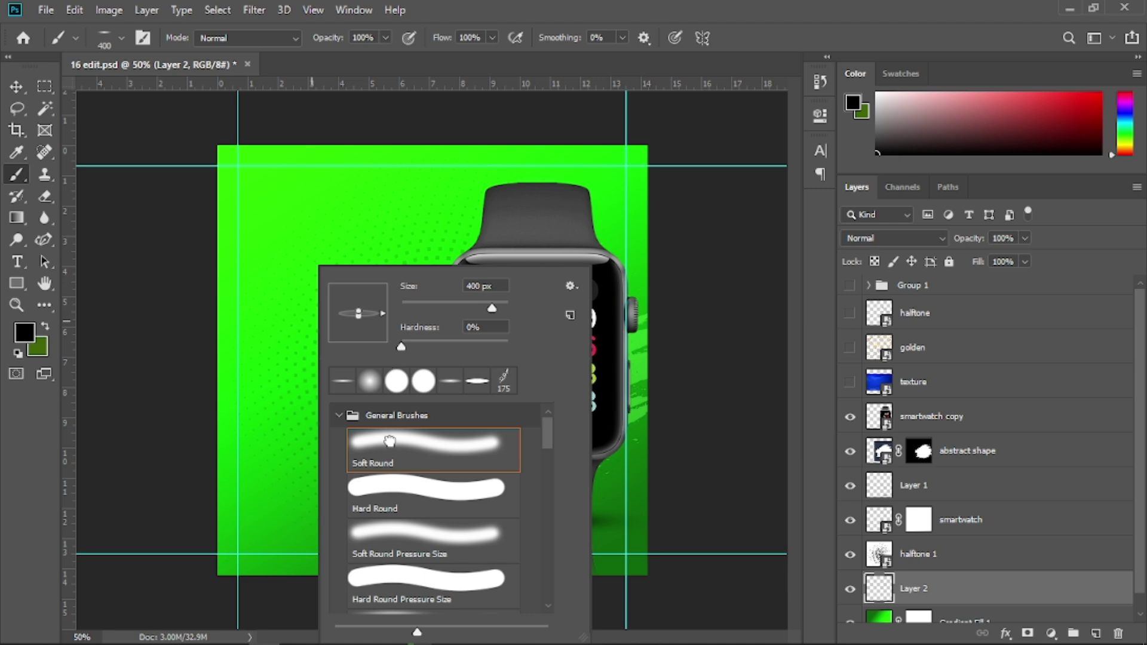
# Flatten the 400 px Soft Round brush into a thin horizontal ellipse and set the foreground colour to bright green.
pyautogui.click(369, 382)
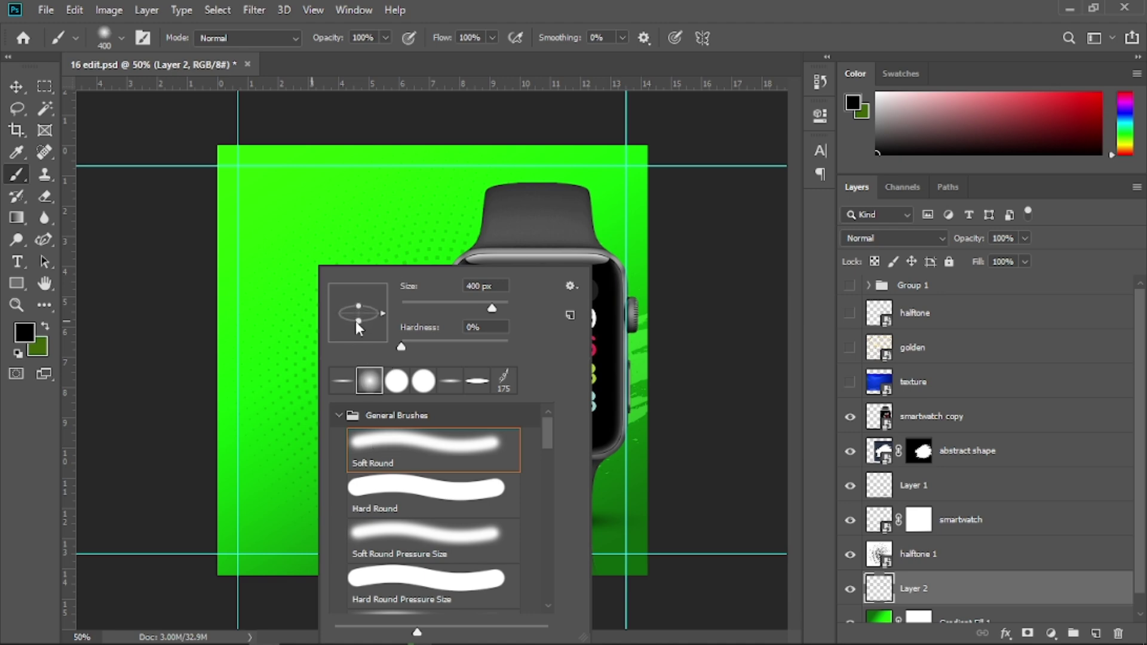
pyautogui.moveTo(356, 316); pyautogui.dragTo(357, 319)
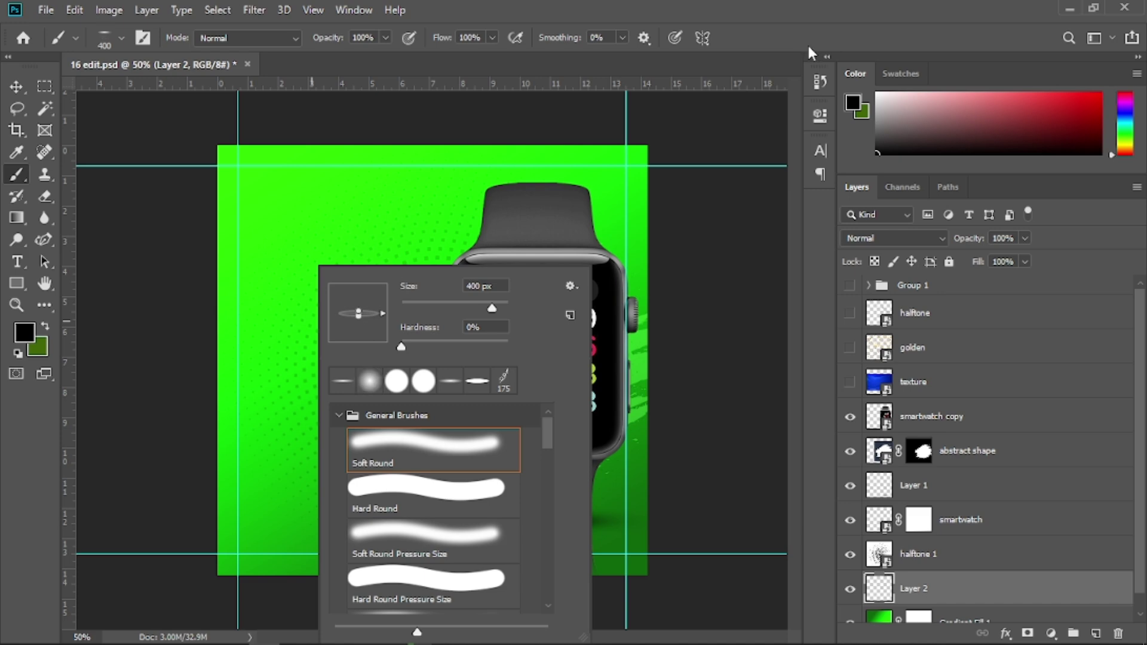
pyautogui.press('Return')
pyautogui.click(23, 333)
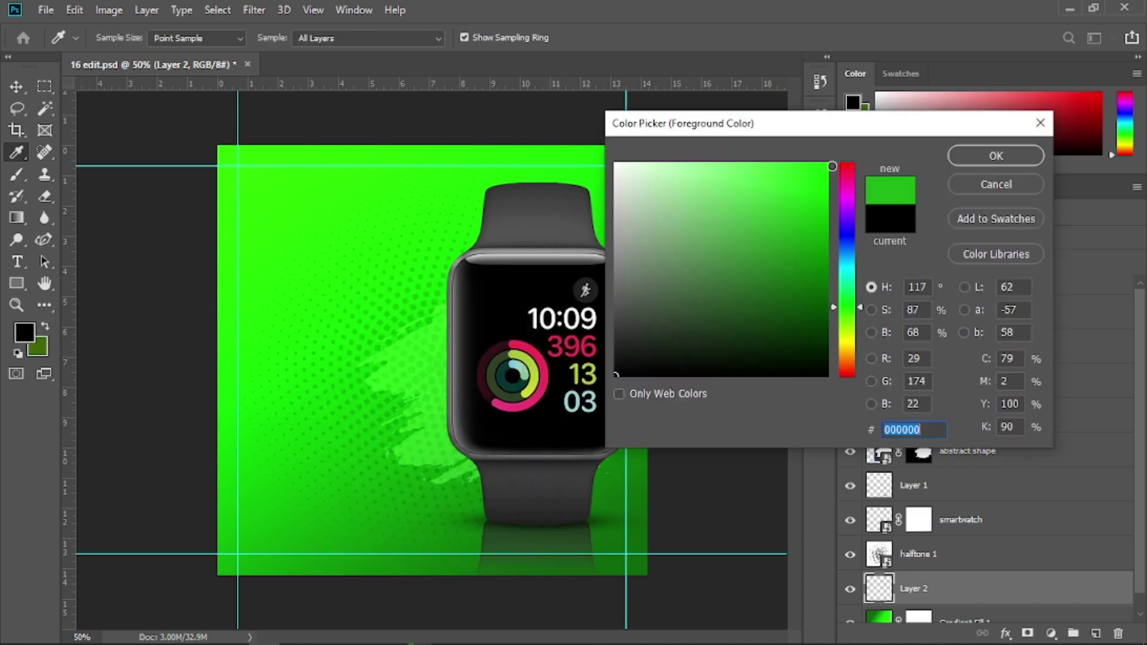
pyautogui.hotkey('ctrl', 'v')
pyautogui.click(951, 153)
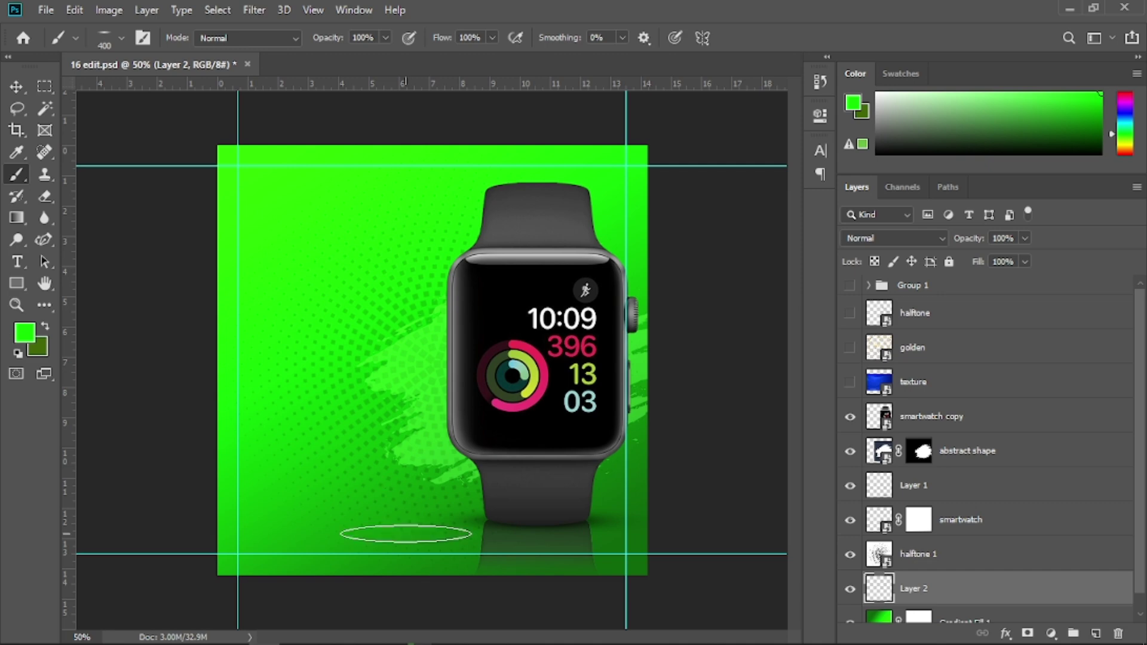
# Enlarge the flattened brush to 1000 px and paint a green floor glow beside the watch's base on Layer 2.
pyautogui.press(']')
pyautogui.press(']')
pyautogui.press(']')
pyautogui.press(']')
pyautogui.press(']')
pyautogui.press(']')
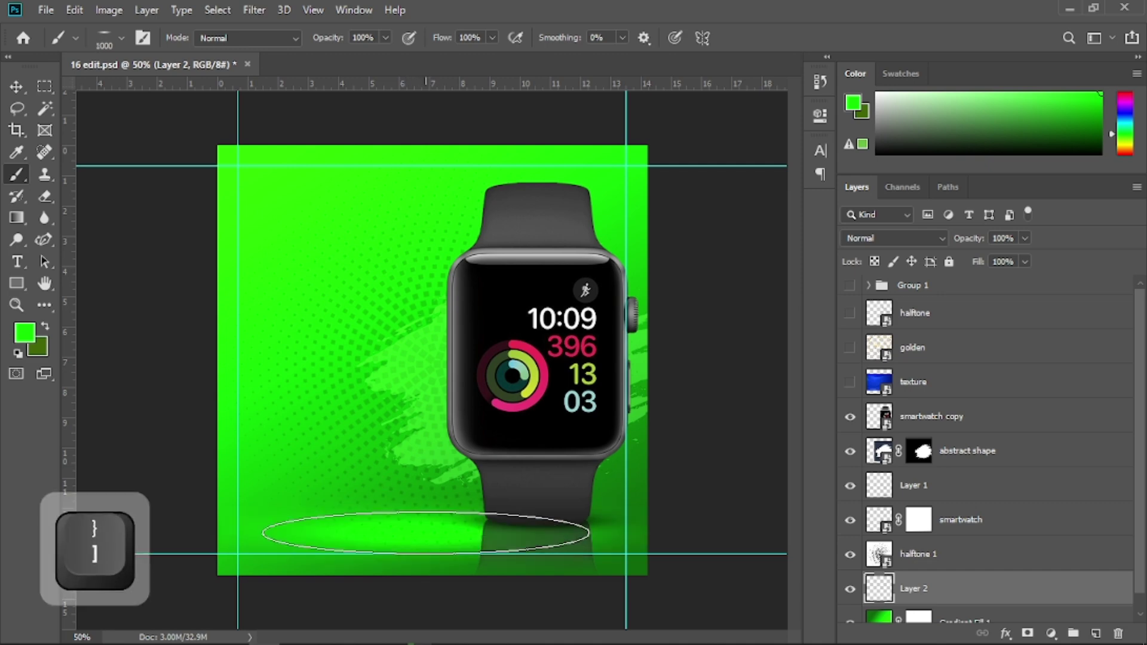
pyautogui.click(425, 533)
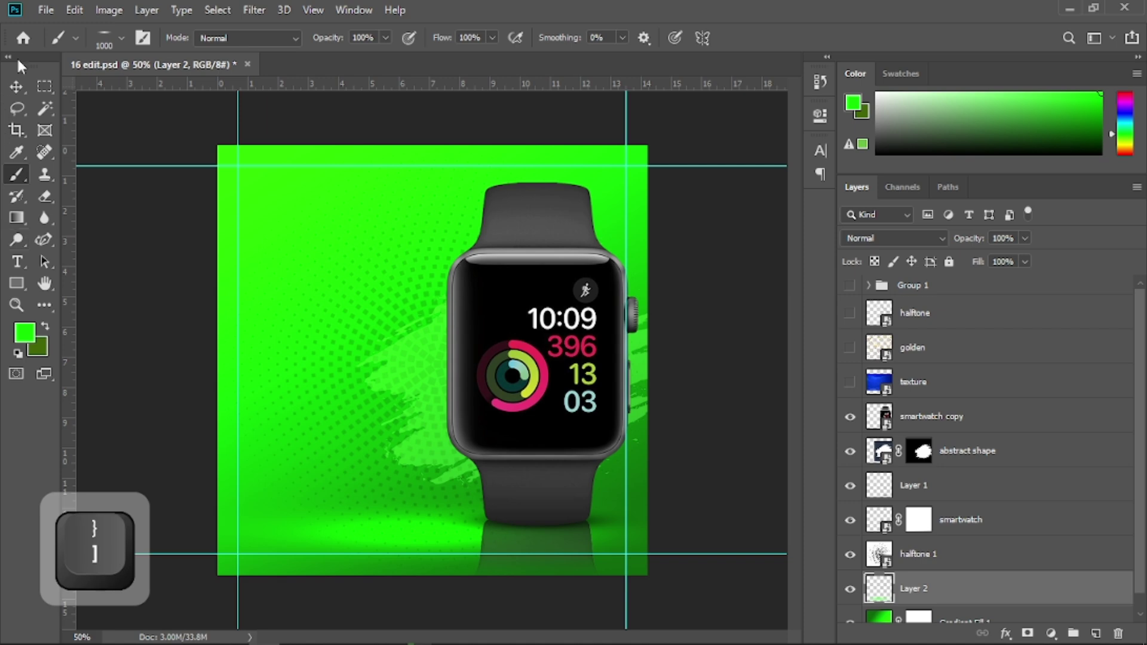
pyautogui.click(16, 87)
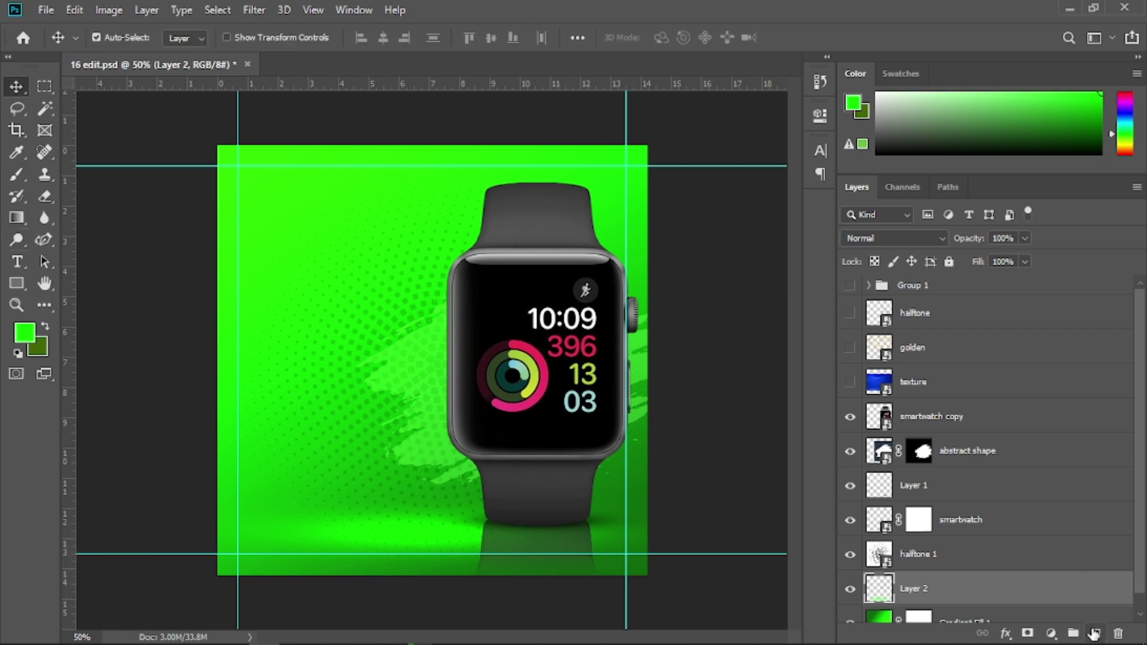
# Add a new layer above Layer 2 and paint a large green glow beside the watch with a 1000 px round soft brush.
pyautogui.click(1096, 633)
pyautogui.moveTo(1137, 555); pyautogui.dragTo(1138, 602)
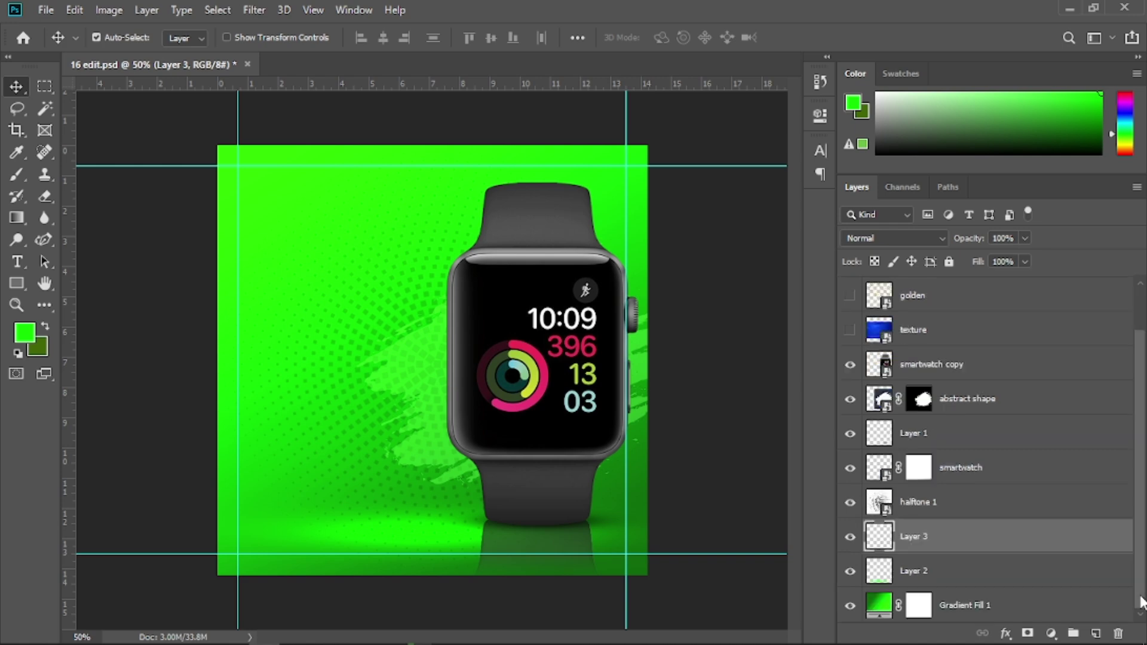
pyautogui.click(16, 175)
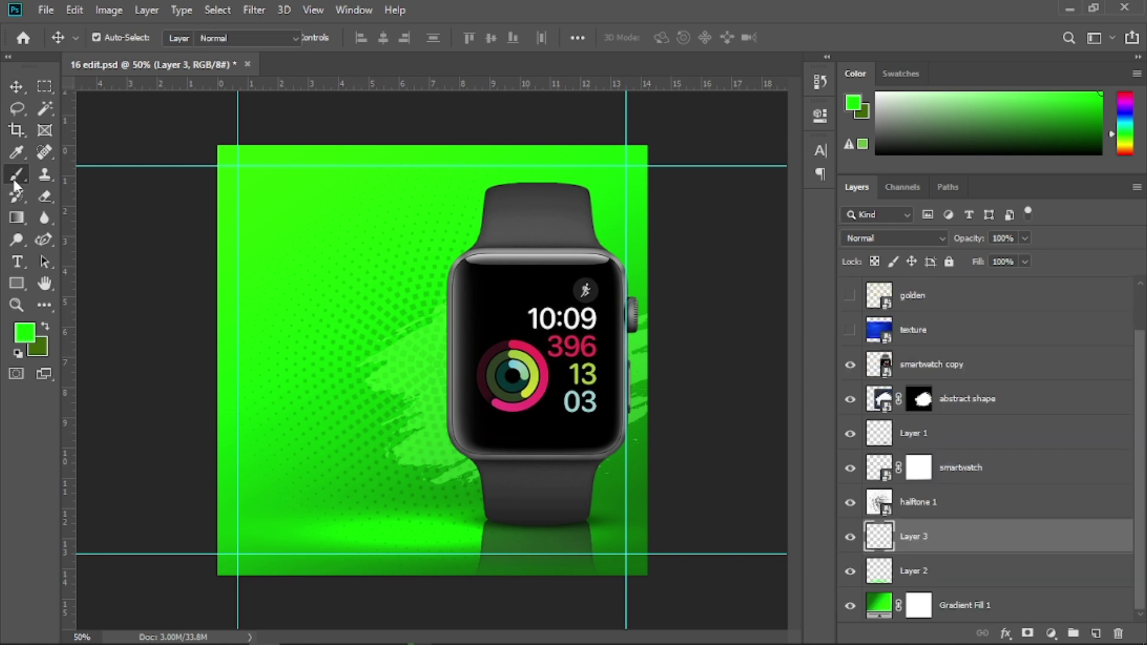
pyautogui.rightClick(238, 253)
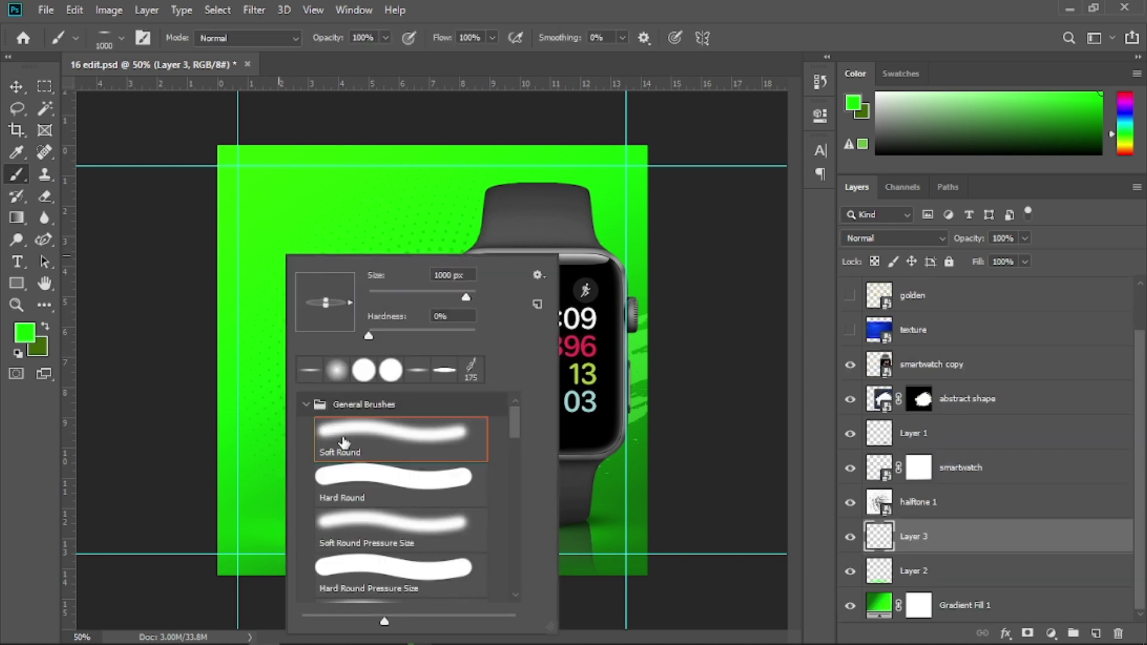
pyautogui.click(337, 370)
pyautogui.press('Return')
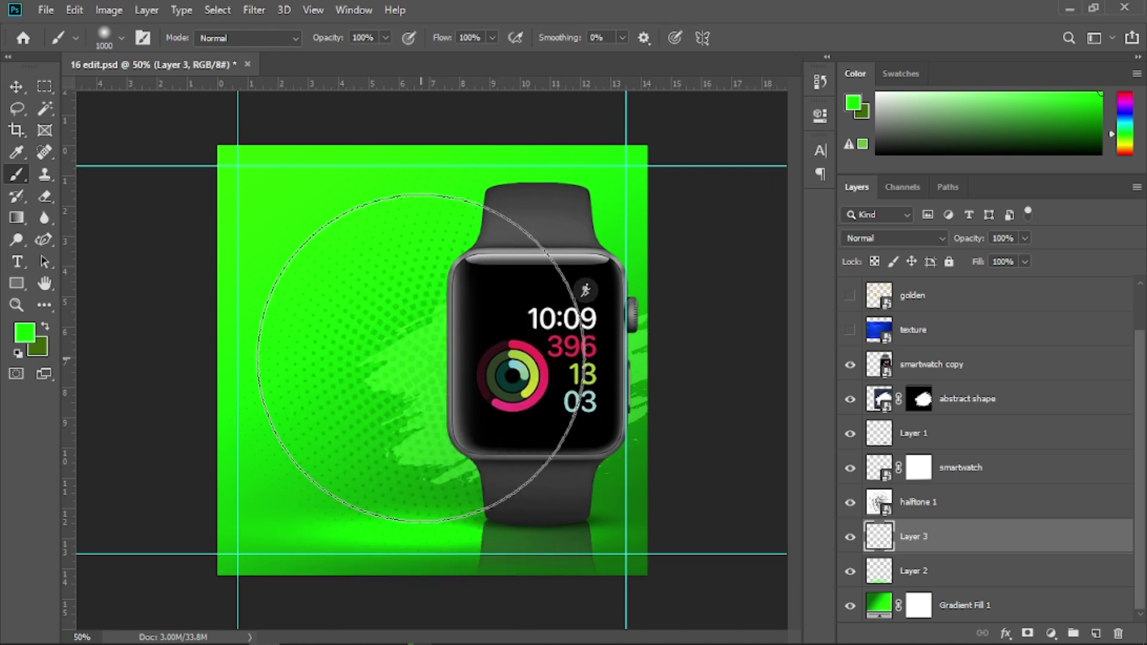
pyautogui.click(419, 358)
pyautogui.hotkey('ctrl', 'z')
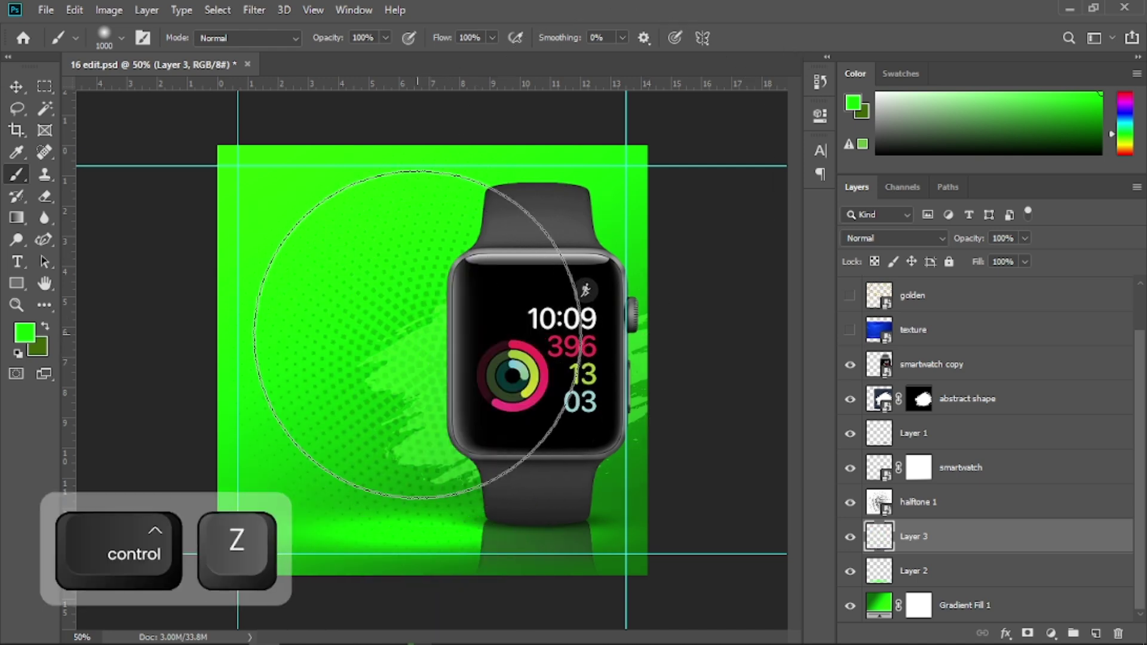
pyautogui.click(17, 86)
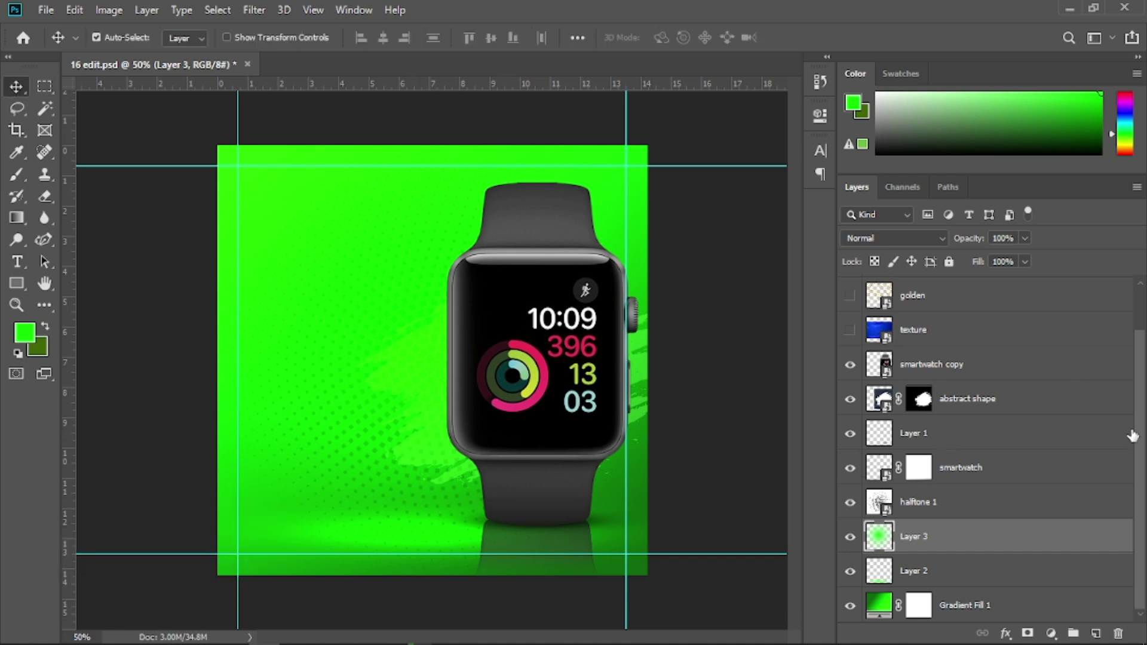
# Show the texture layer, move it directly above Gradient Fill 1, and set its blend mode to Soft Light.
pyautogui.click(853, 334)
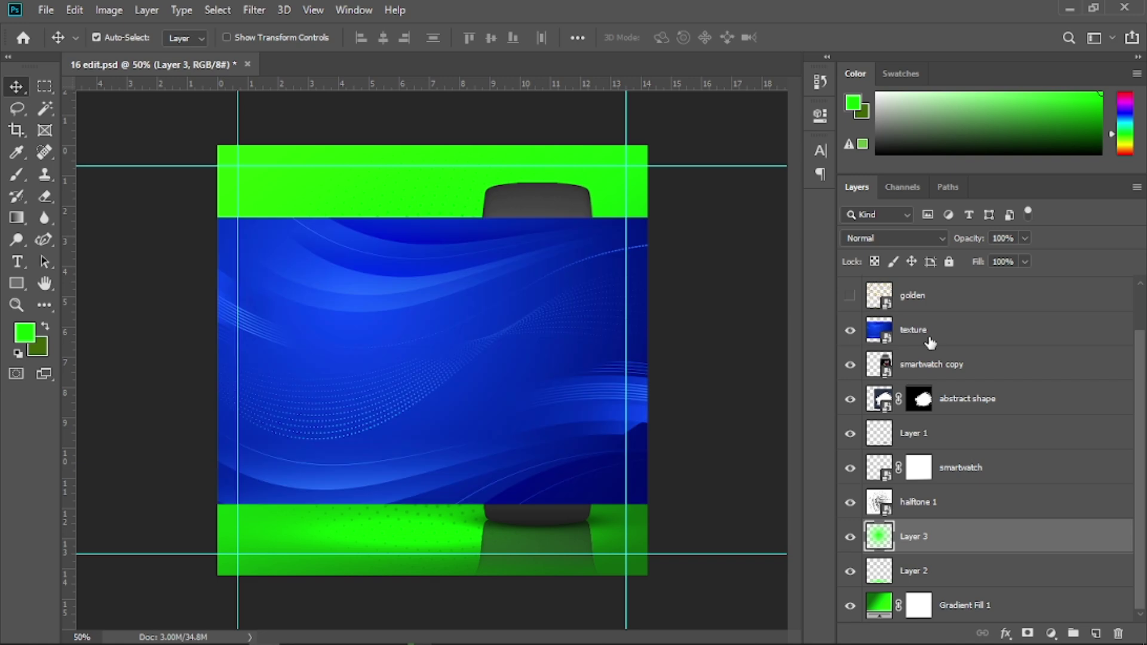
pyautogui.moveTo(935, 341); pyautogui.dragTo(952, 582)
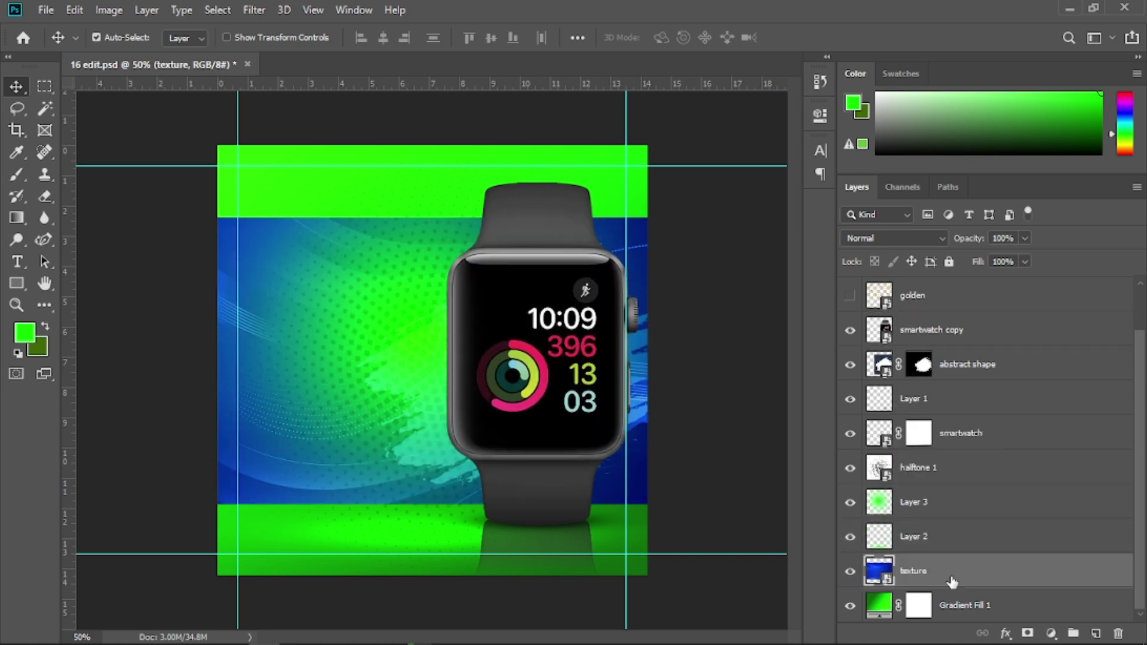
pyautogui.click(897, 237)
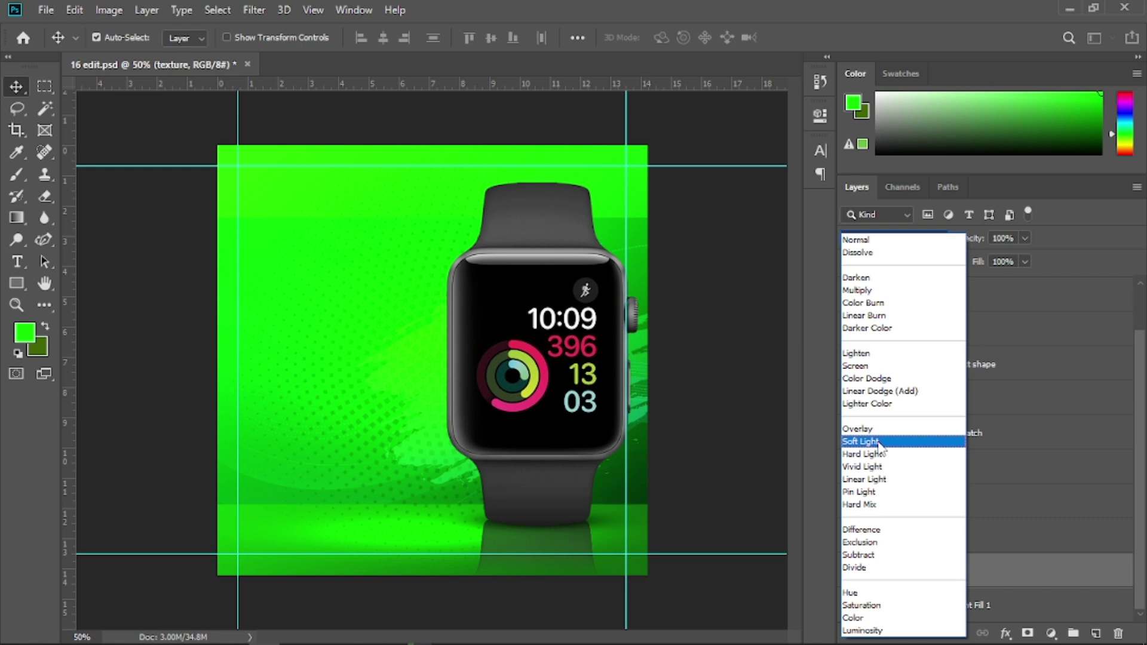
pyautogui.click(879, 442)
pyautogui.click(712, 451)
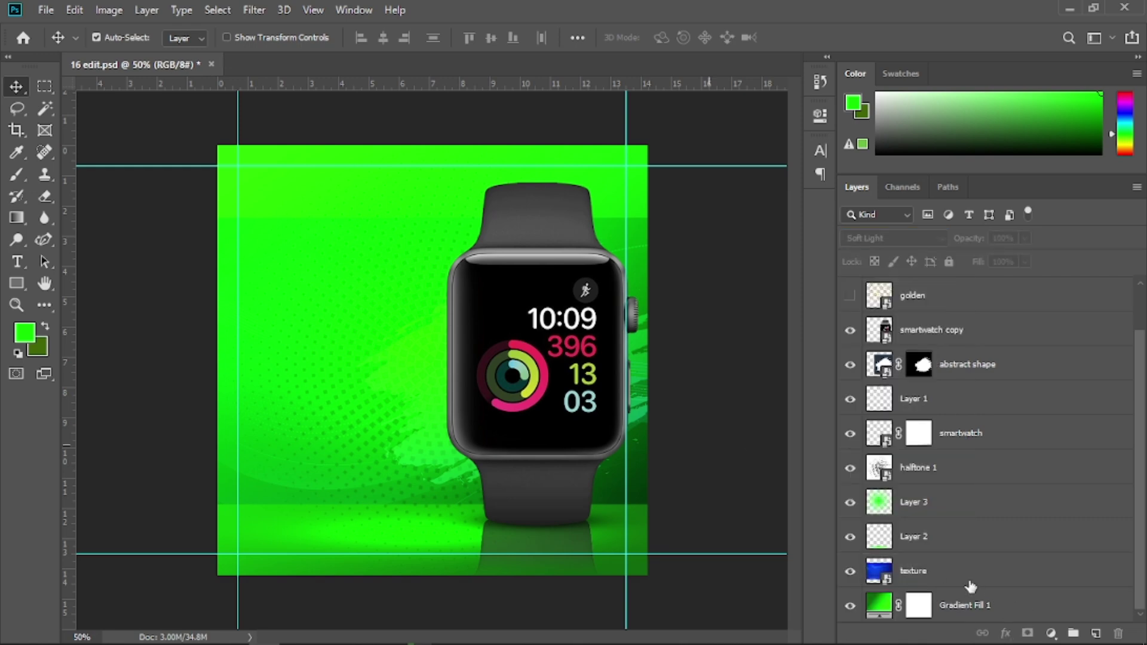
# Scale the texture layer to about 58.7%, rotate it about 2.7°, and position it to cover the whole canvas.
pyautogui.click(971, 587)
pyautogui.hotkey('ctrl', 't')
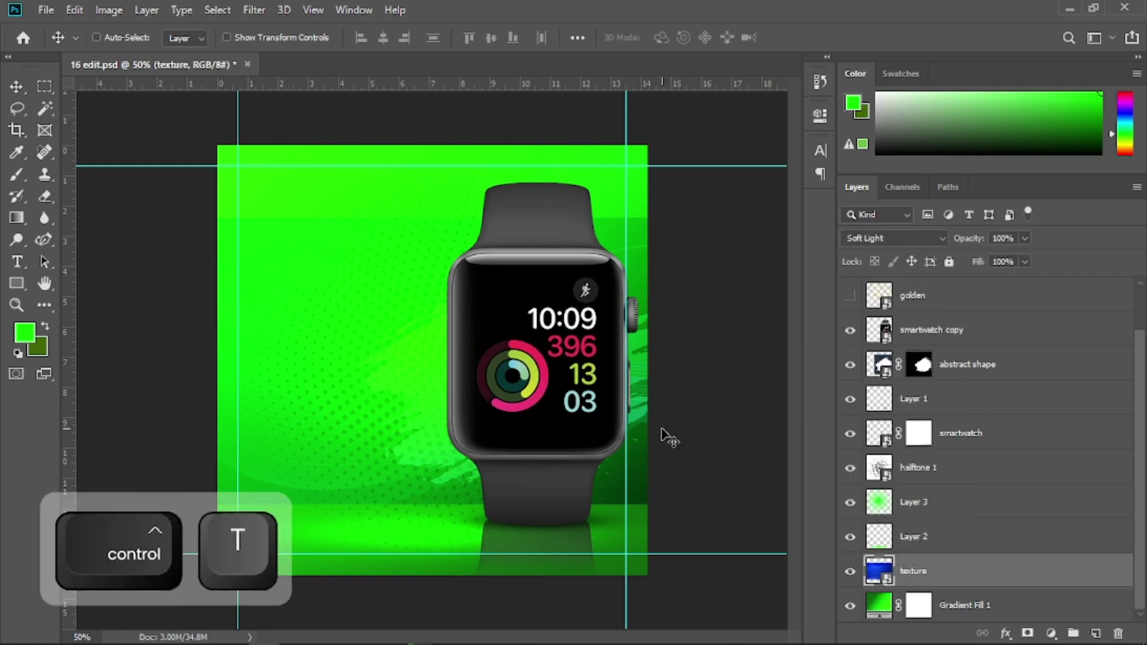
pyautogui.moveTo(666, 507)
pyautogui.mouseDown()
pyautogui.moveTo(687, 425)
pyautogui.moveTo(663, 472)
pyautogui.moveTo(679, 503)
pyautogui.mouseUp()
pyautogui.moveTo(437, 505); pyautogui.dragTo(442, 609)
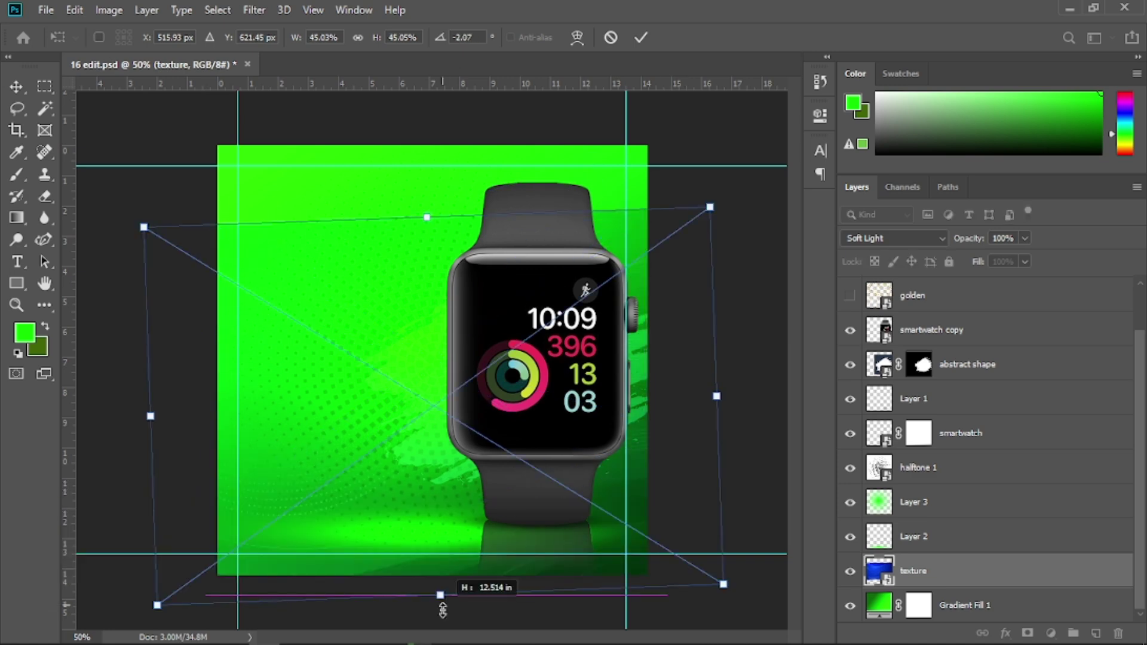
pyautogui.moveTo(427, 217); pyautogui.dragTo(383, 90)
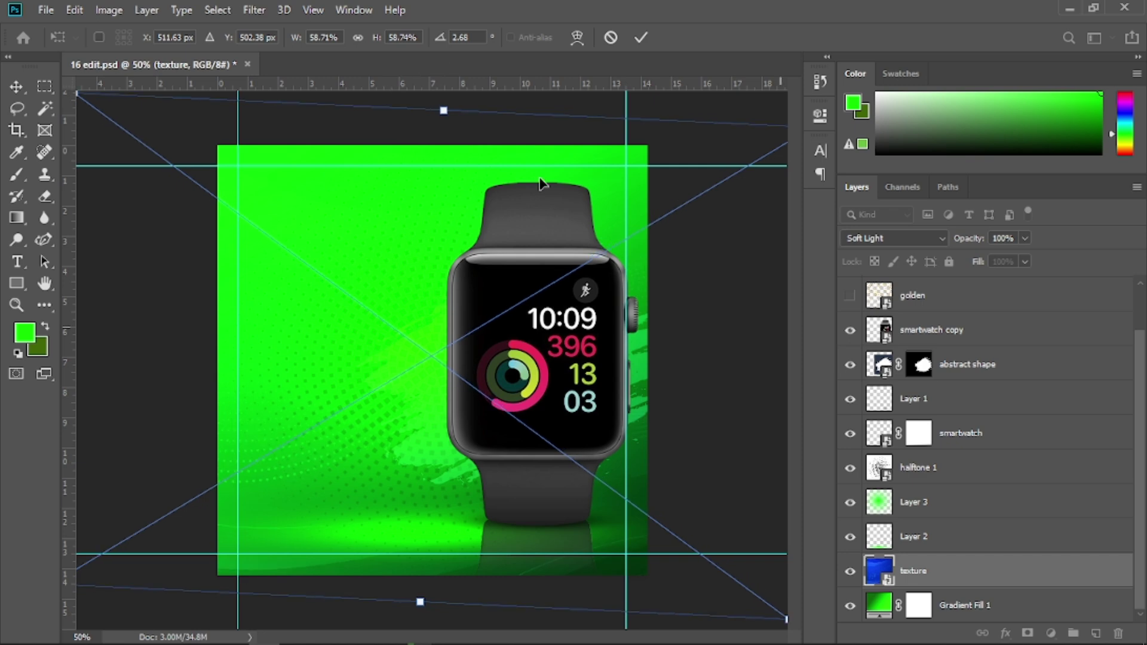
pyautogui.moveTo(751, 352); pyautogui.dragTo(728, 354)
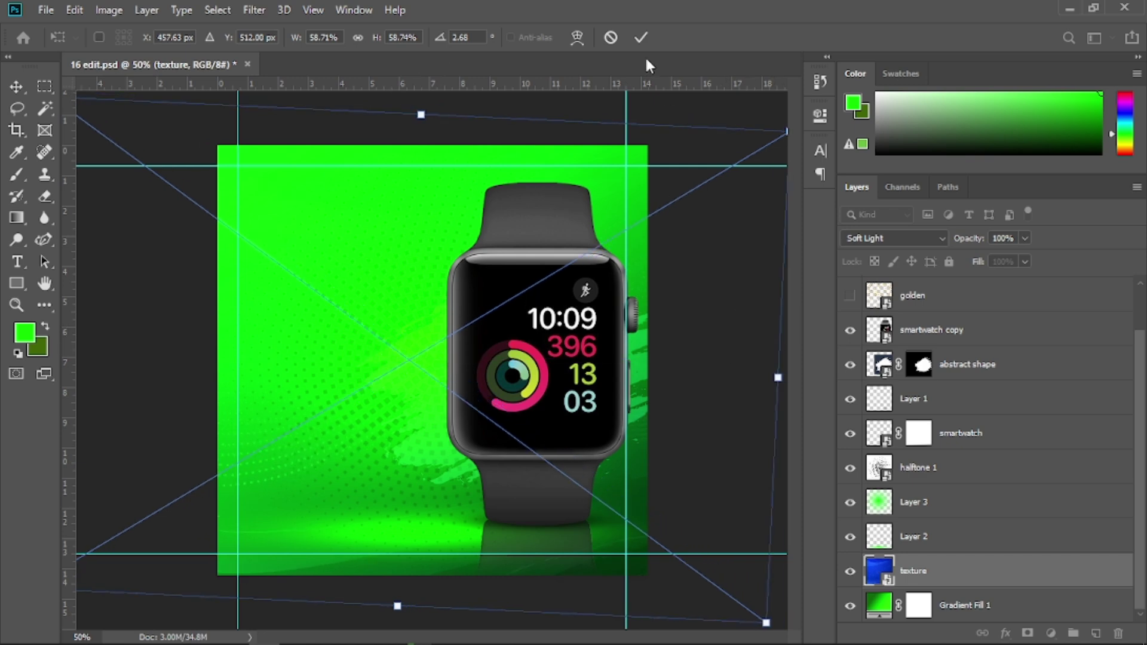
pyautogui.click(641, 37)
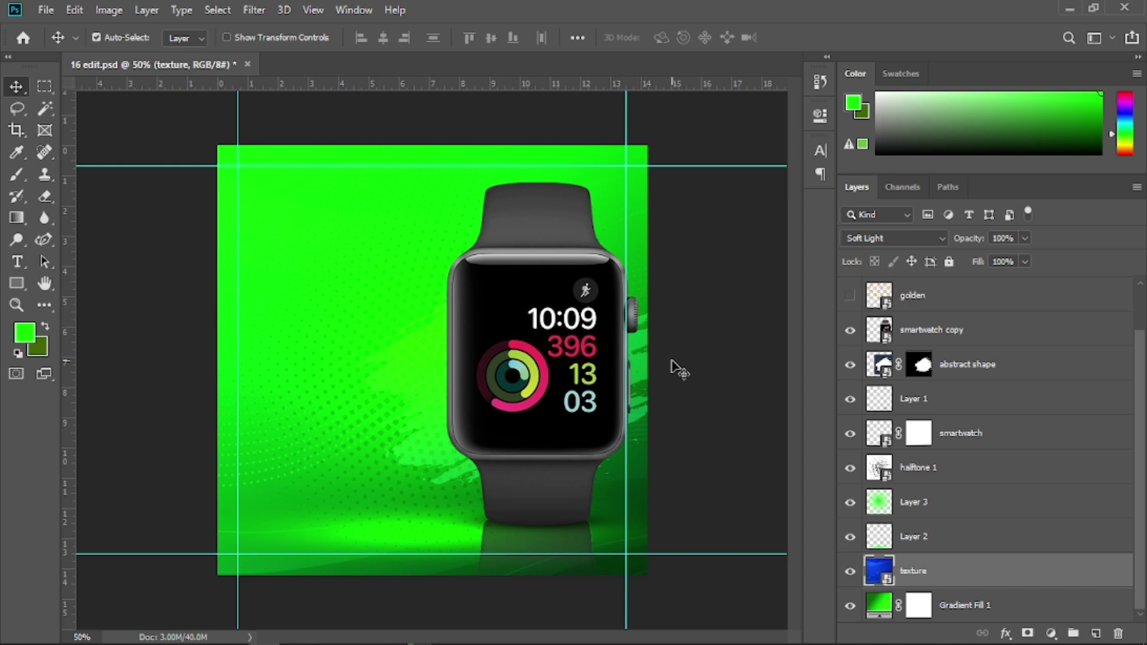
# Show the golden confetti layer, move it directly above Gradient Fill 1, and set its blend mode to Soft Light.
pyautogui.moveTo(1144, 431); pyautogui.dragTo(1143, 382)
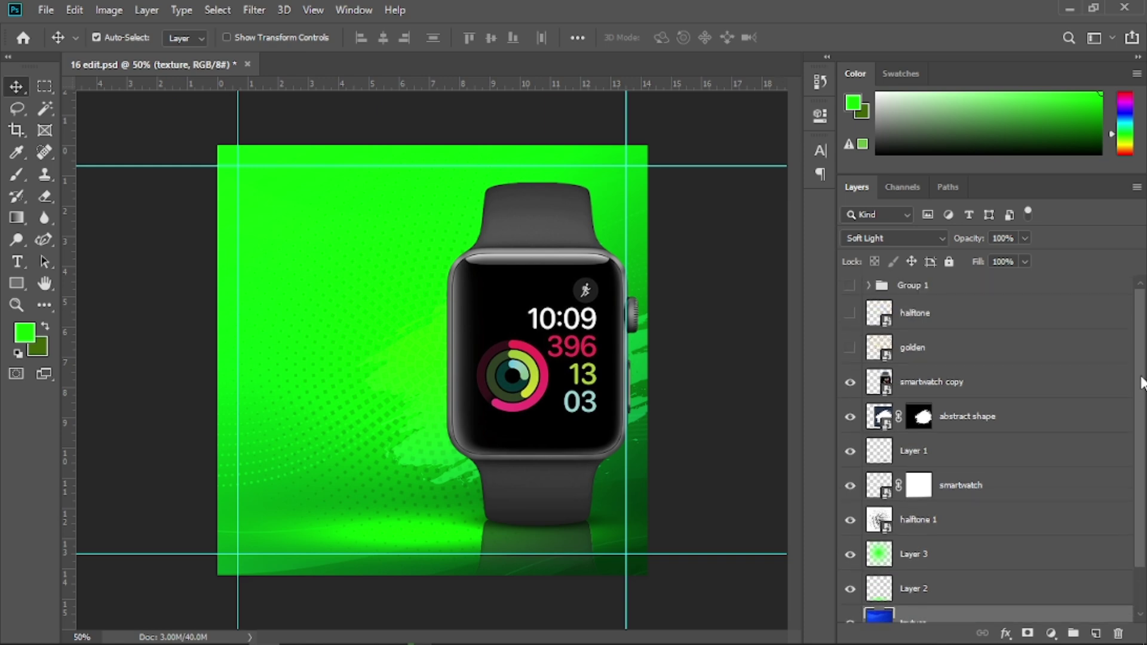
pyautogui.click(849, 347)
pyautogui.click(924, 354)
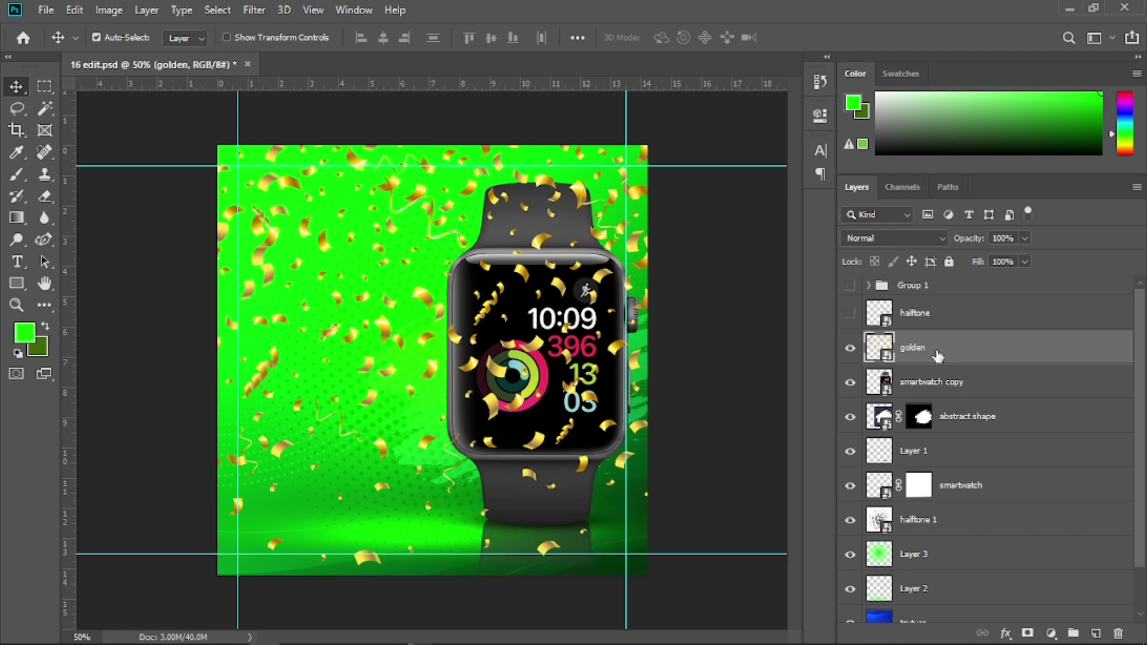
pyautogui.moveTo(938, 356); pyautogui.dragTo(985, 586)
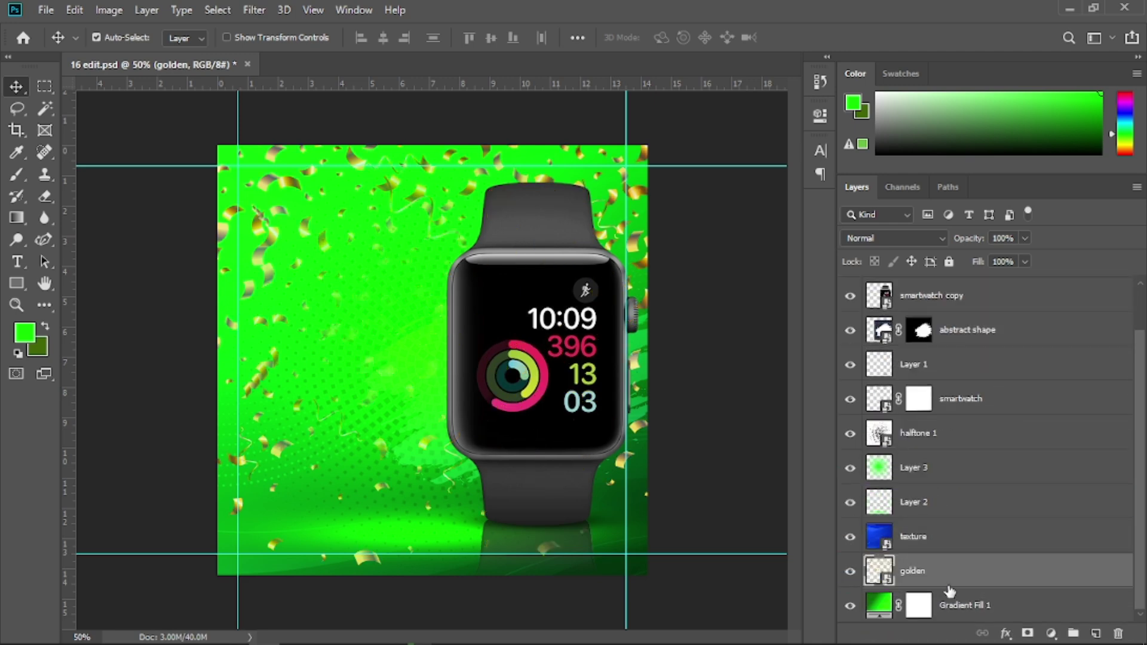
pyautogui.click(894, 238)
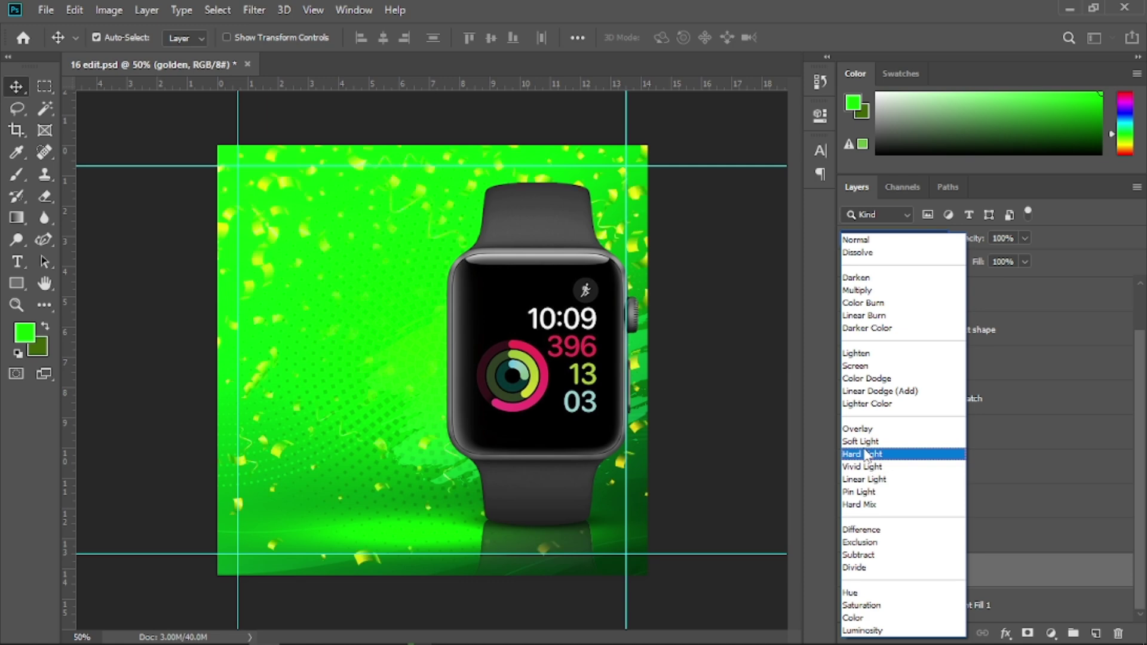
pyautogui.click(876, 442)
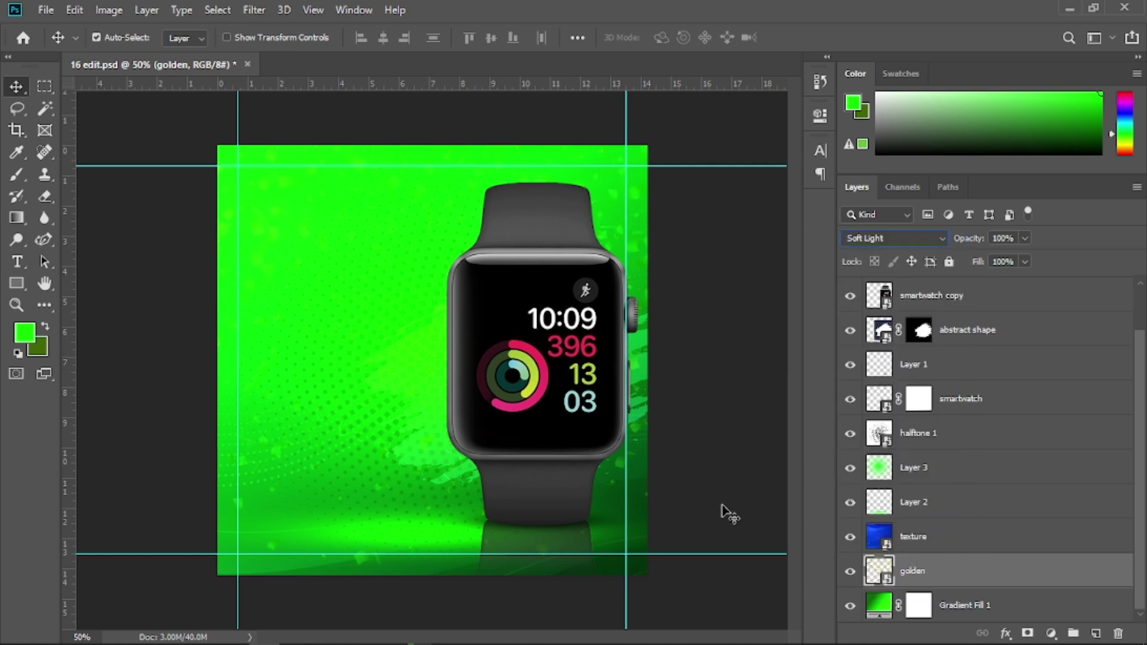
# Try a Motion Blur with a 0° angle and a 19-pixel distance on the golden confetti layer.
pyautogui.click(254, 10)
pyautogui.moveTo(289, 209)
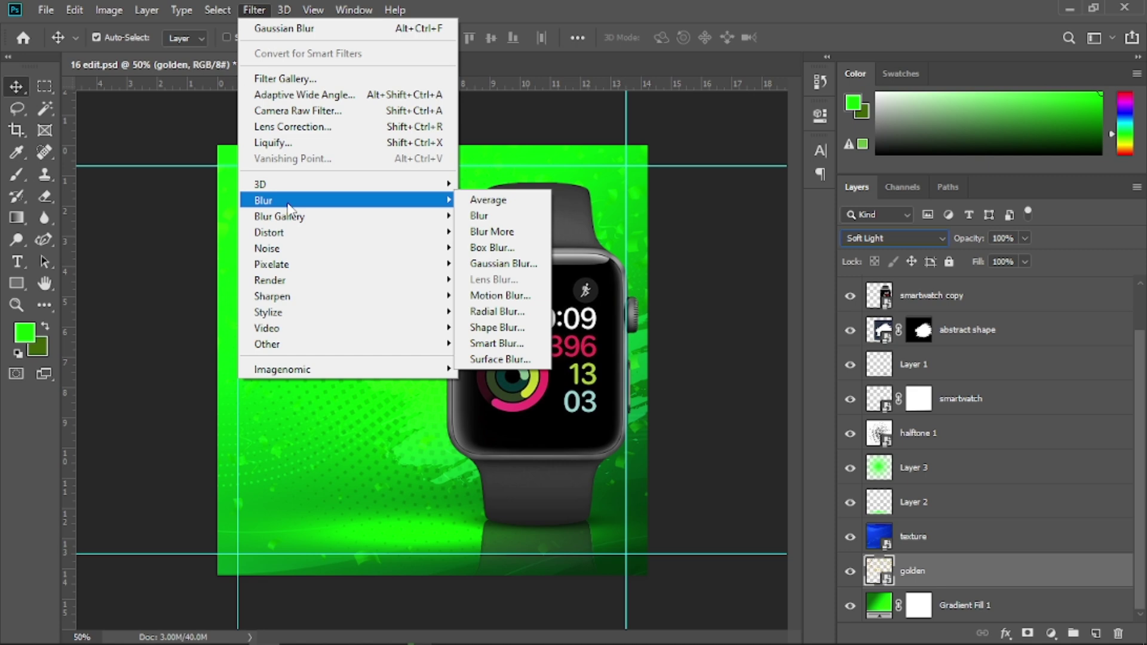
pyautogui.click(513, 295)
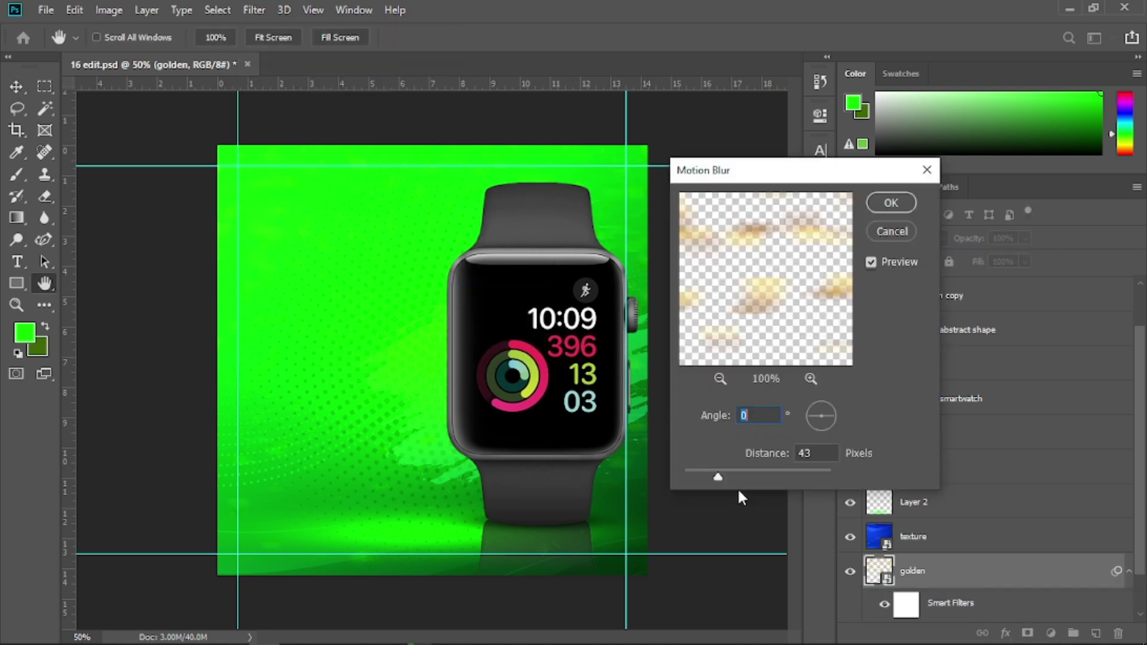
pyautogui.click(710, 477)
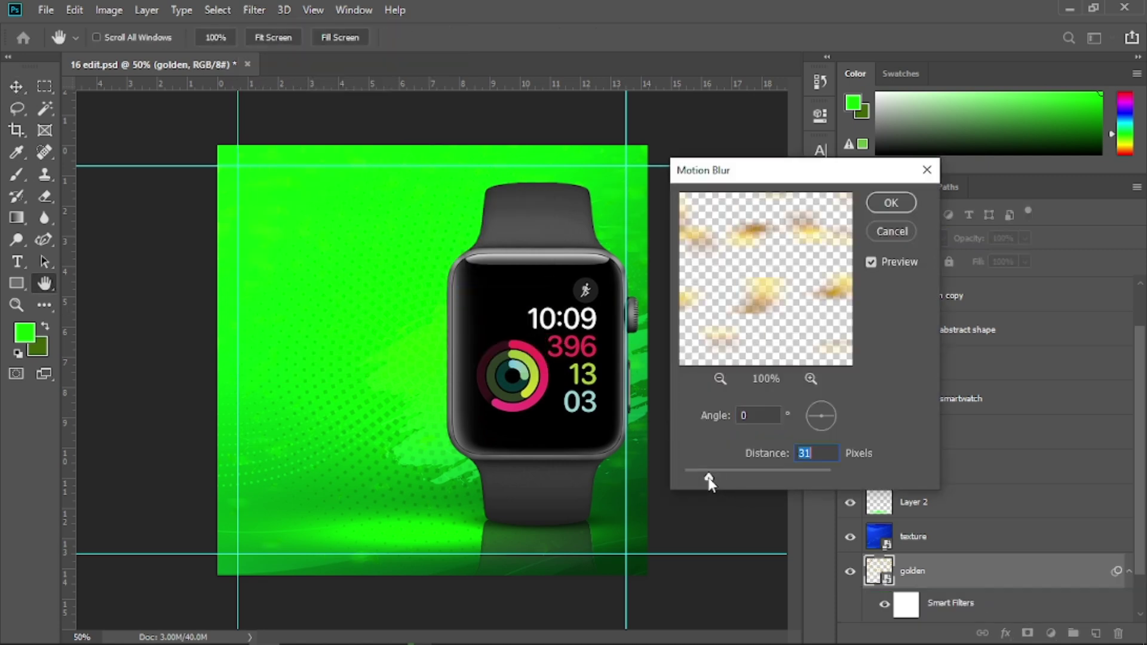
pyautogui.click(700, 478)
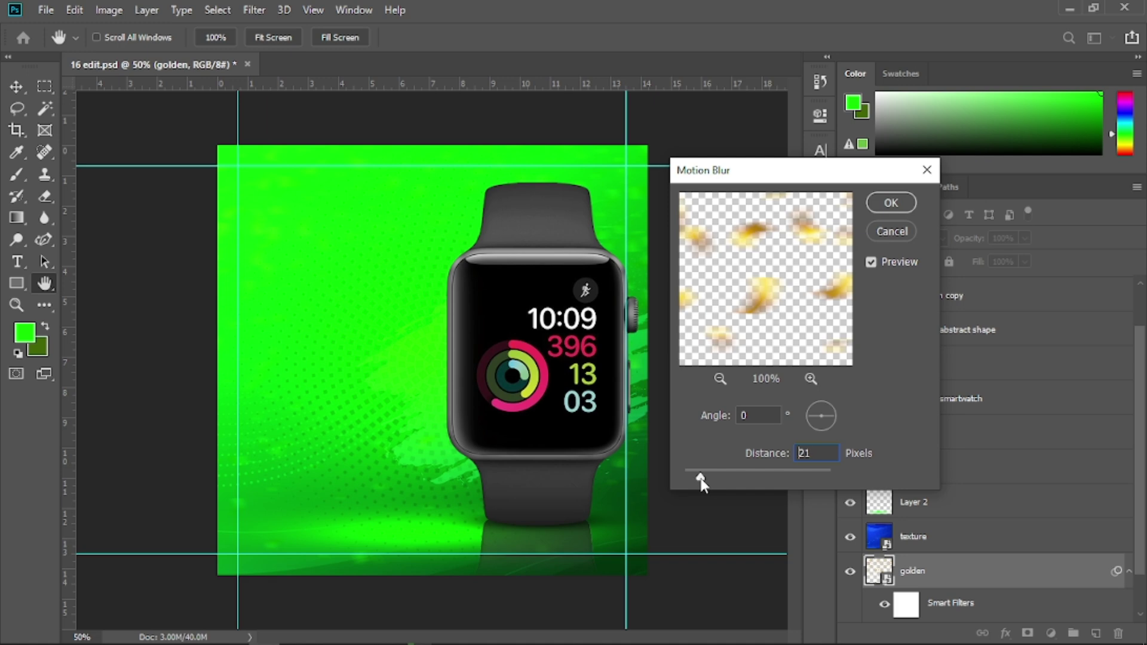
pyautogui.moveTo(706, 477); pyautogui.dragTo(696, 477)
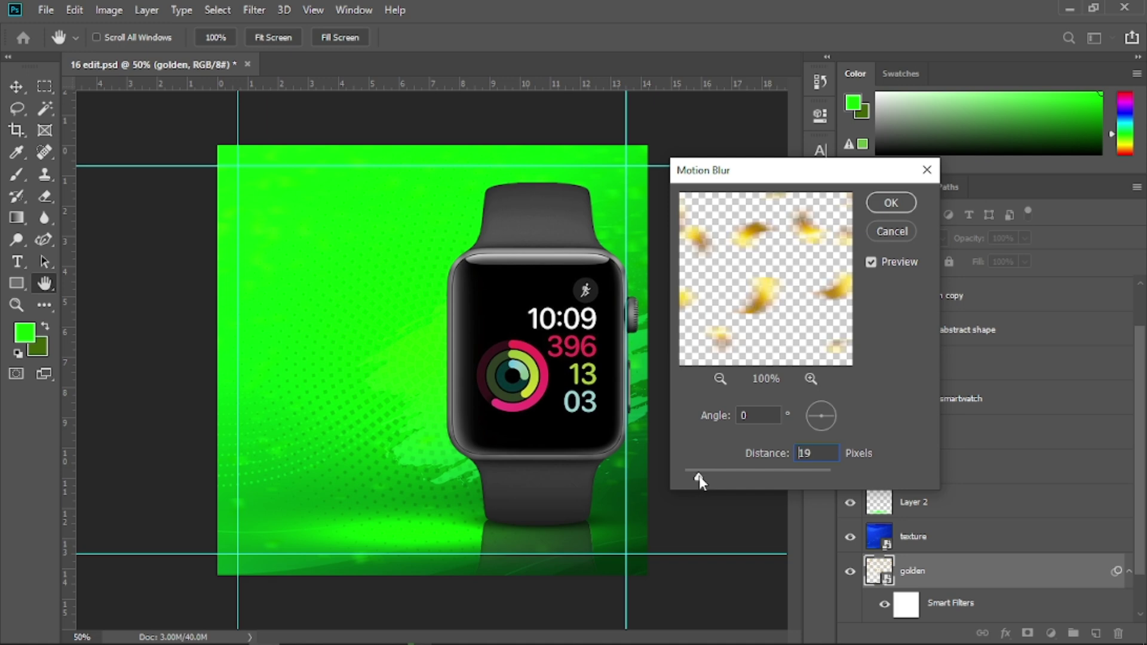
pyautogui.click(890, 203)
pyautogui.hotkey('ctrl', 'z')
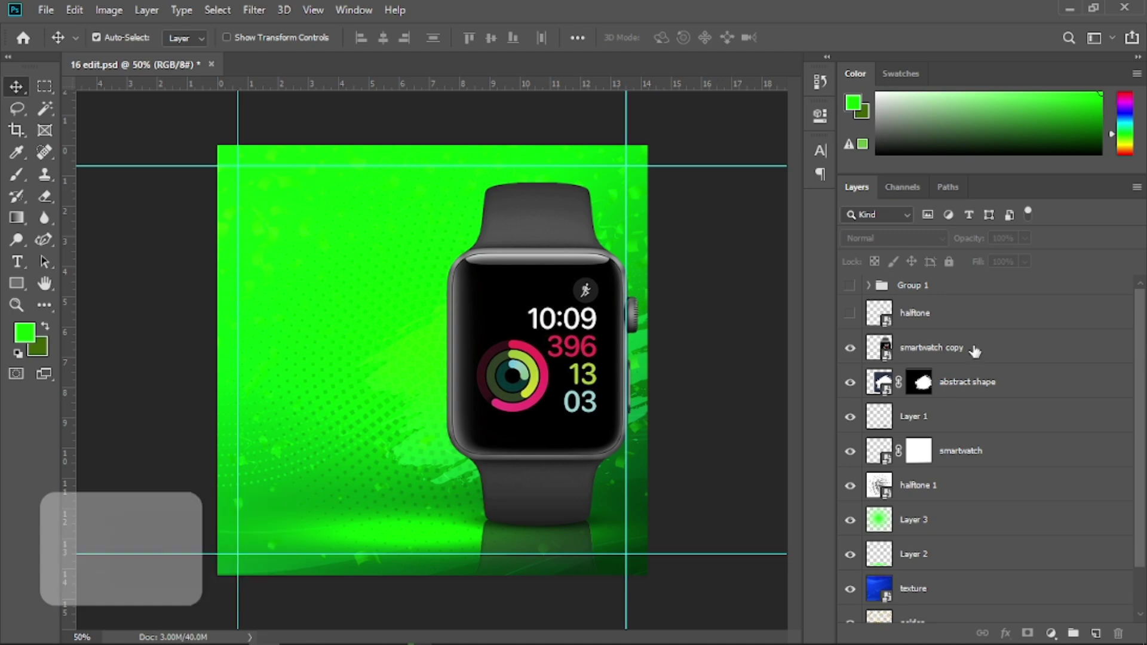
# Show the halftone layer, set its blend mode to Multiply, and move it directly above Gradient Fill 1.
pyautogui.click(850, 314)
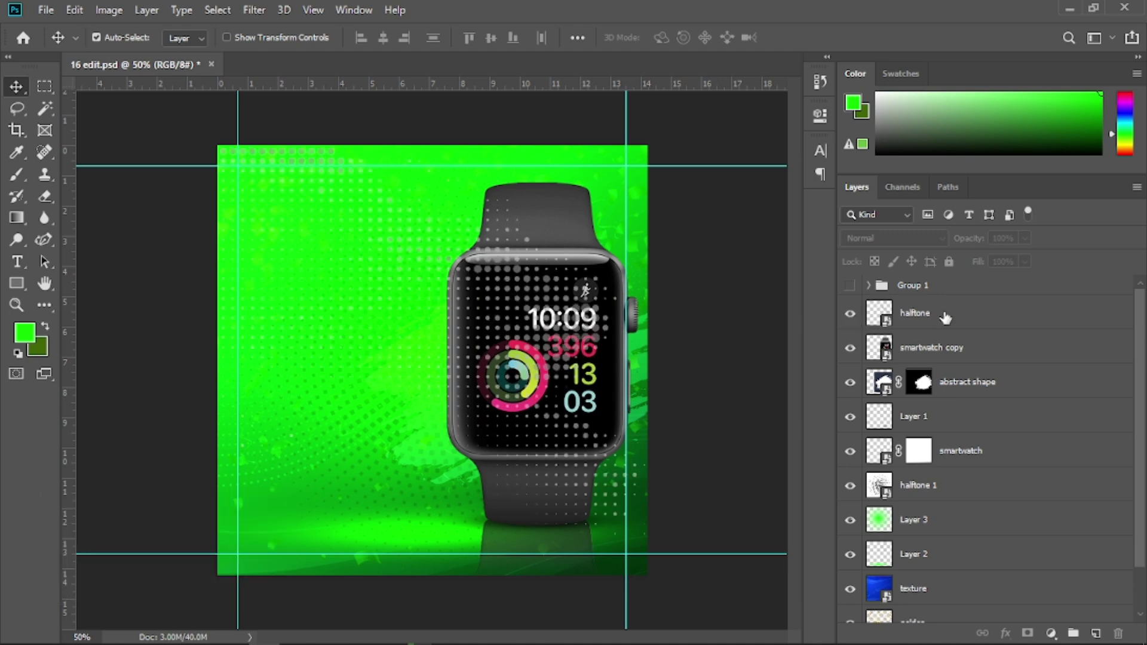
pyautogui.click(947, 317)
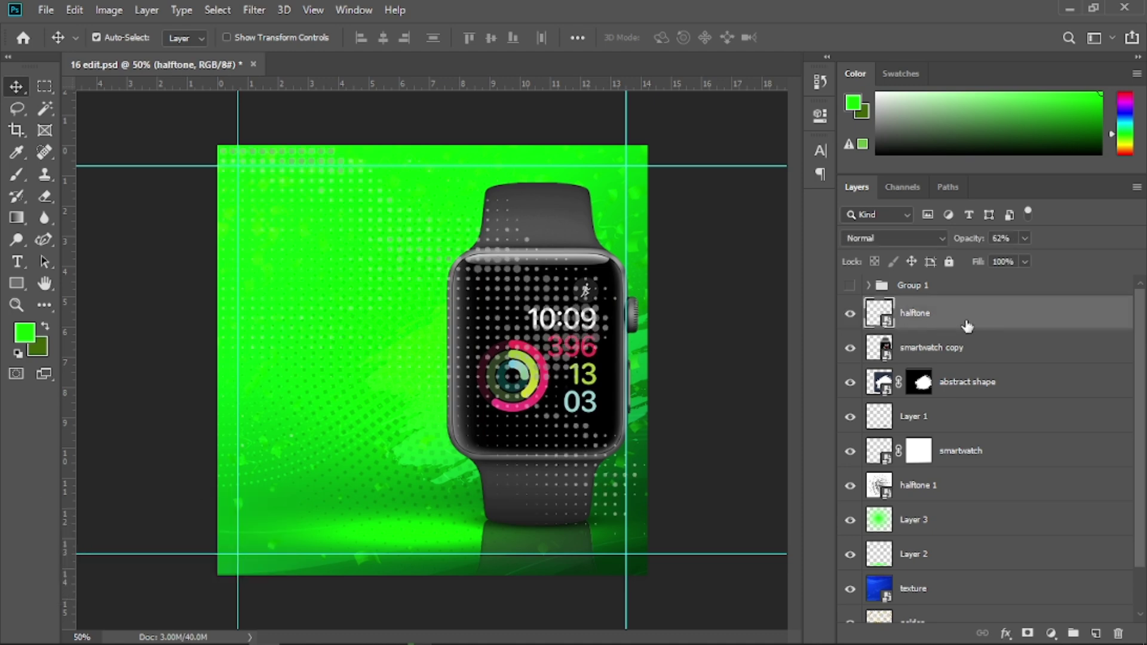
pyautogui.click(883, 240)
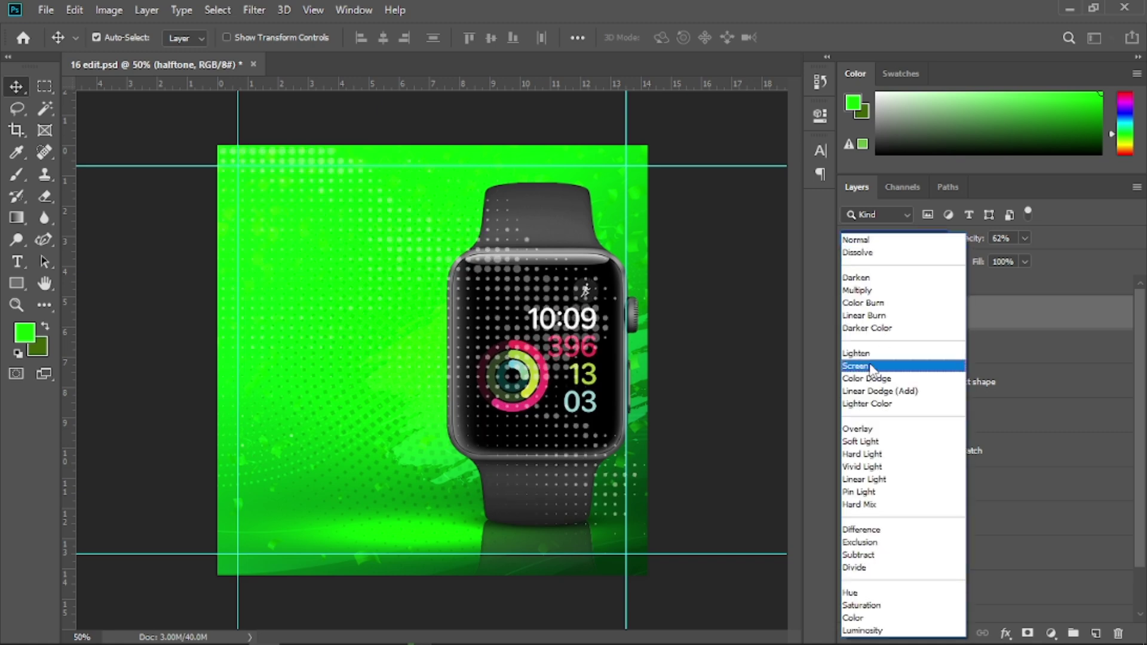
pyautogui.click(858, 291)
pyautogui.moveTo(963, 325); pyautogui.dragTo(977, 584)
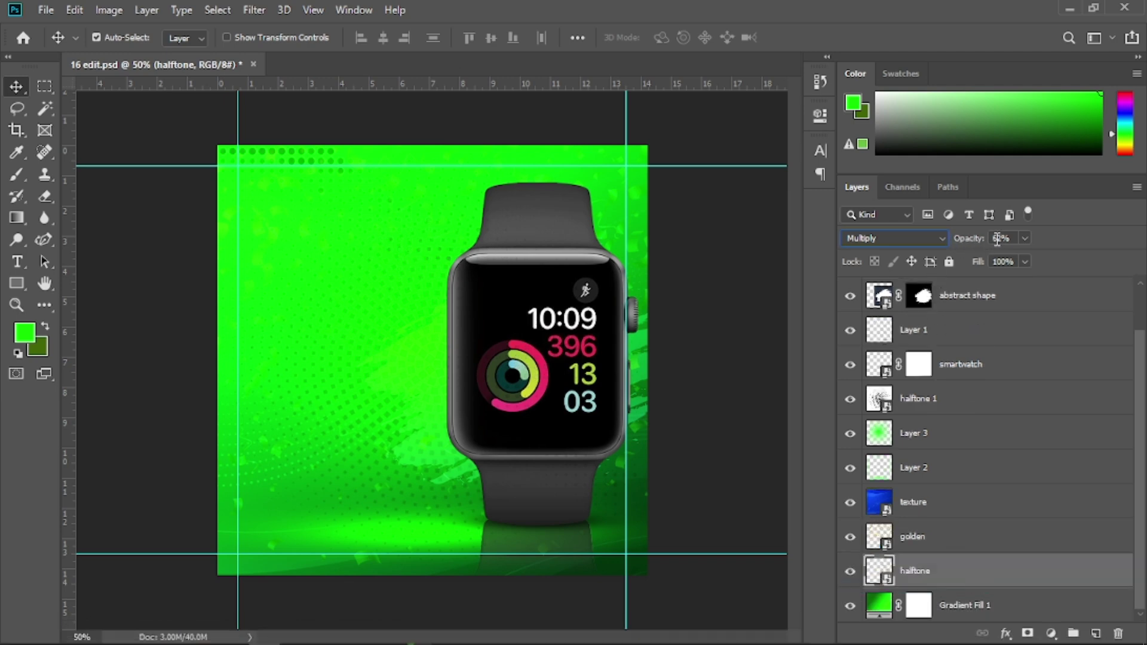
# Set the halftone layer's opacity to 50% and deselect the layer.
pyautogui.moveTo(994, 238); pyautogui.dragTo(1026, 238)
pyautogui.write('50')
pyautogui.press('Return')
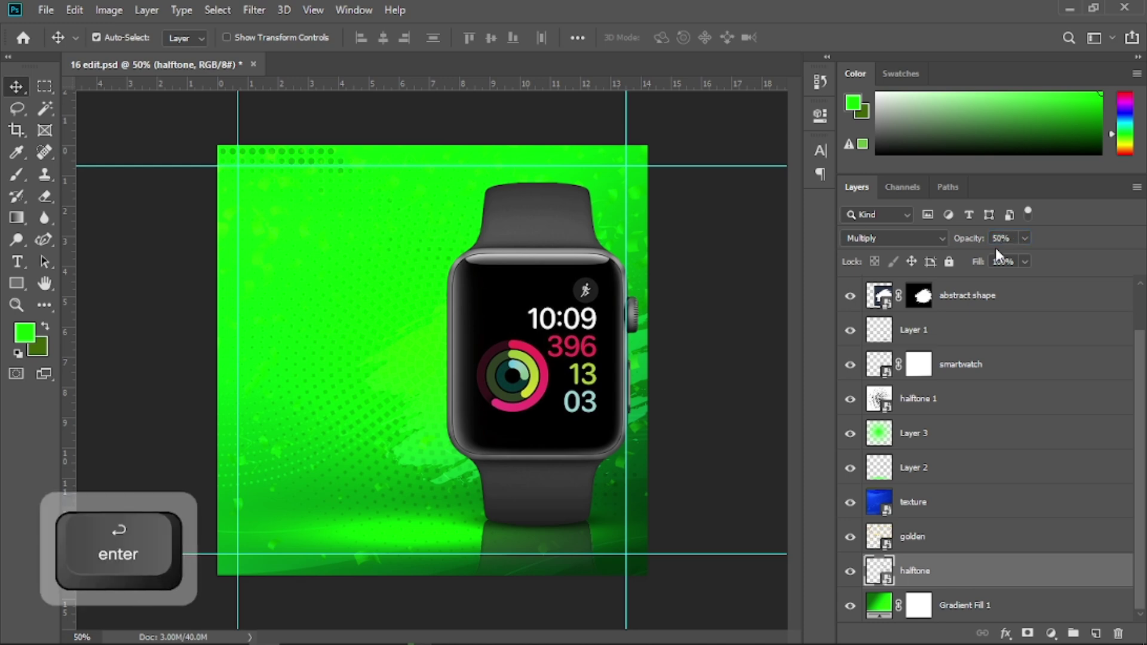
pyautogui.click(757, 372)
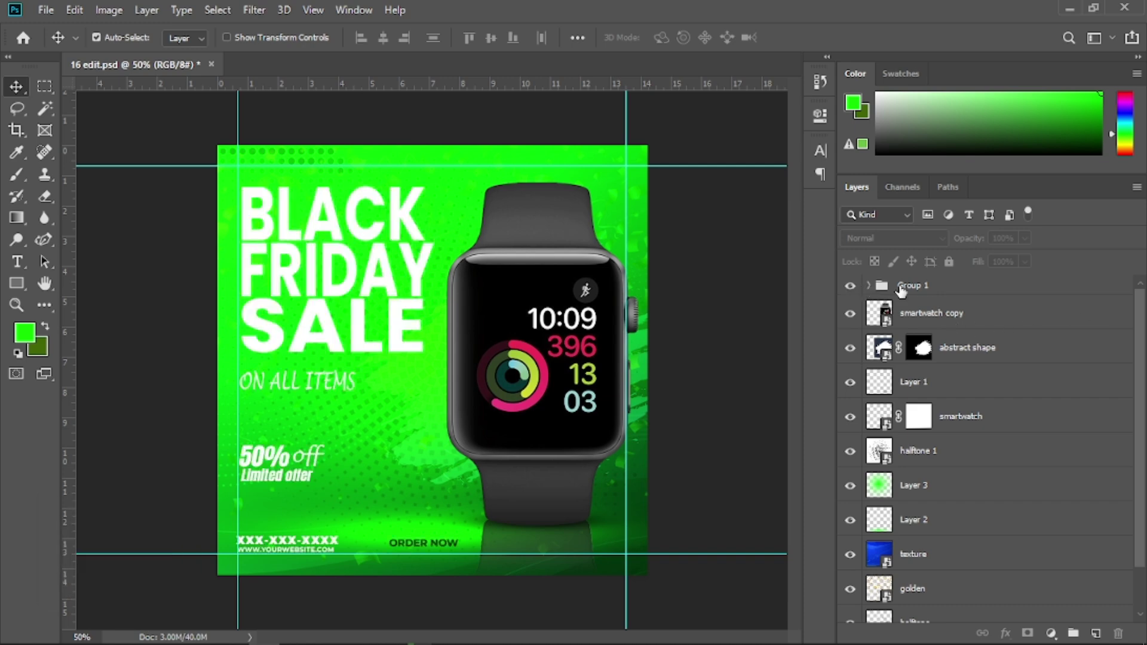
# Draw a rounded rectangle of about 188 × 34 px around the ORDER NOW text, directly above the smartwatch copy layer.
pyautogui.click(902, 287)
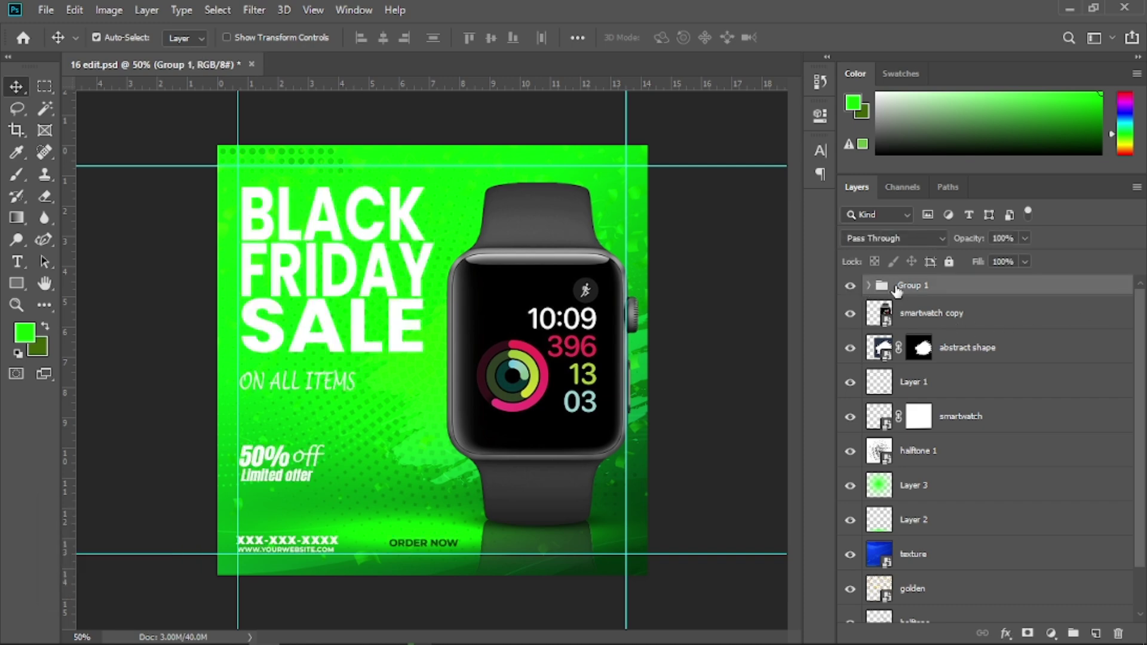
pyautogui.press('z')
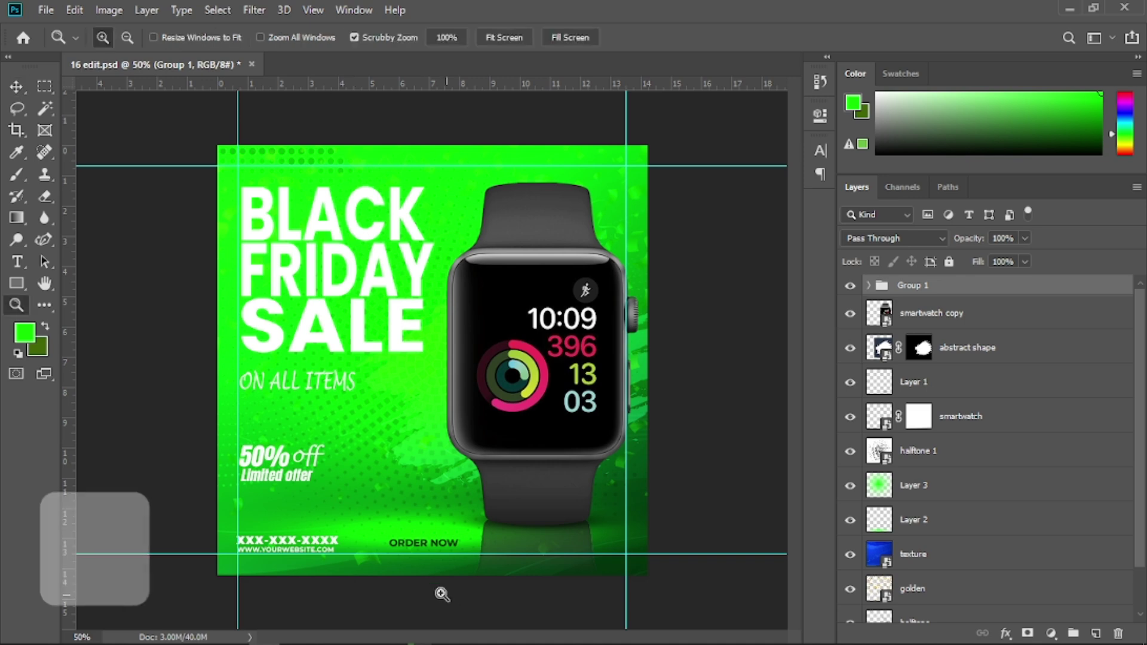
pyautogui.moveTo(443, 595); pyautogui.dragTo(346, 509)
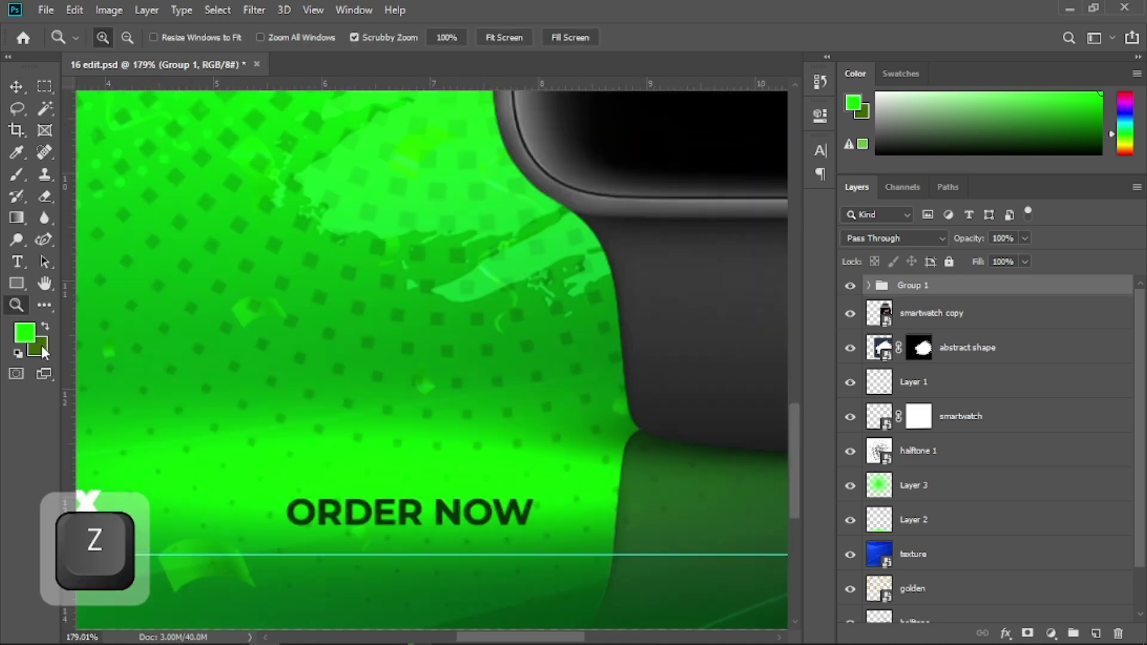
pyautogui.click(18, 287)
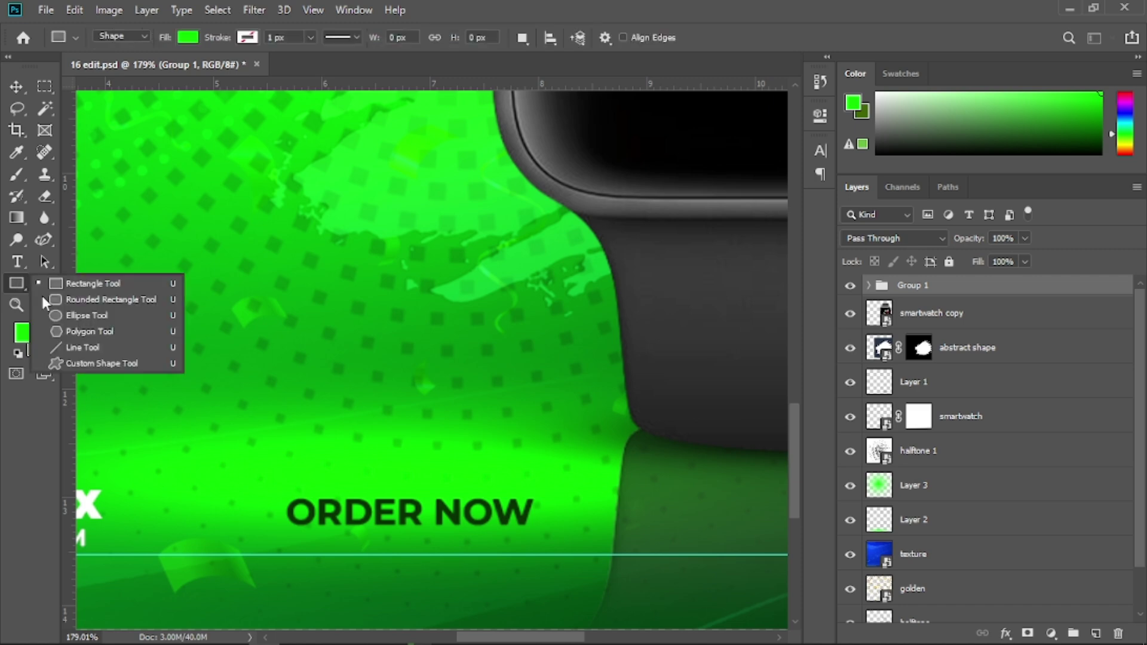
pyautogui.click(45, 295)
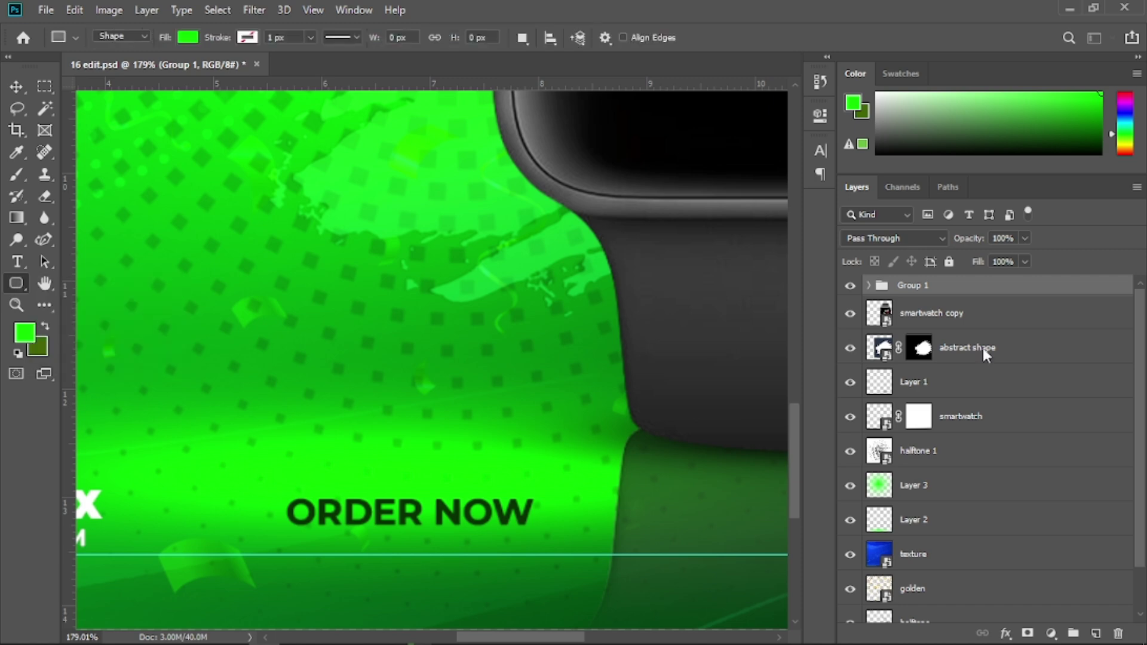
pyautogui.click(959, 313)
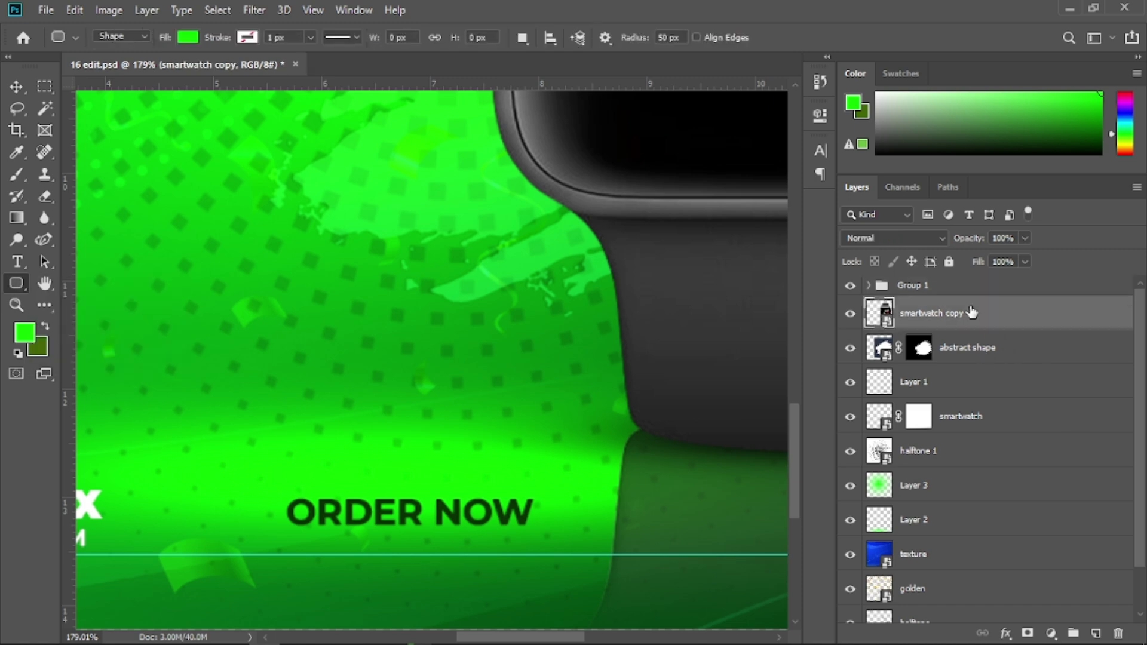
pyautogui.moveTo(267, 488); pyautogui.dragTo(551, 536)
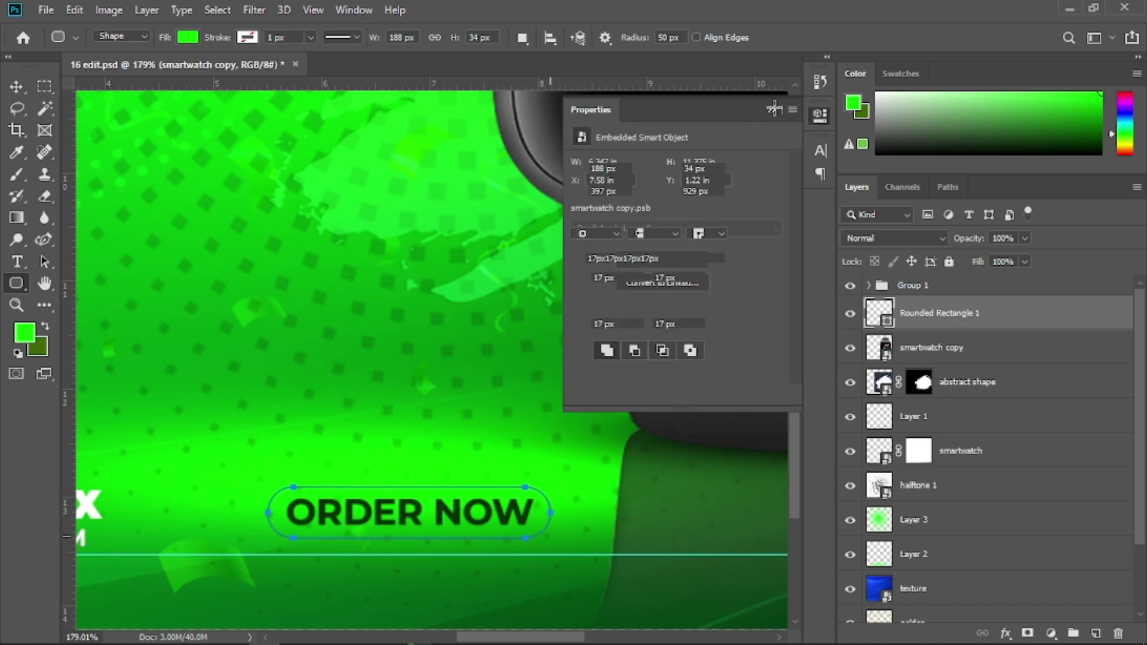
pyautogui.click(773, 110)
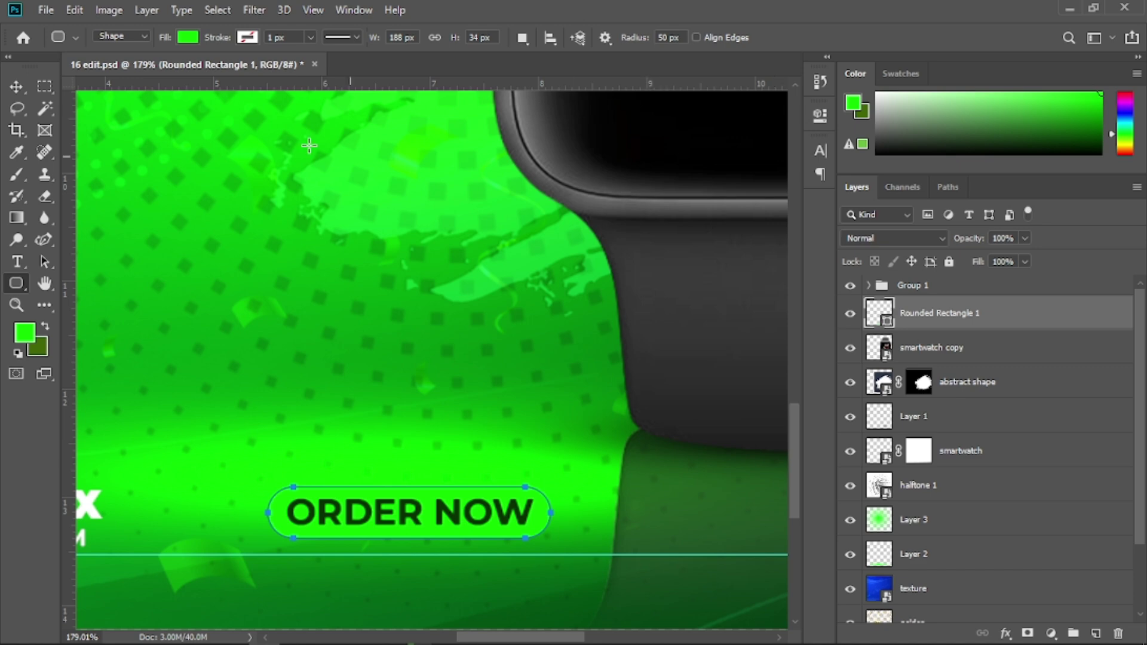
# Change the fill of the rounded rectangle behind ORDER NOW to white.
pyautogui.click(187, 38)
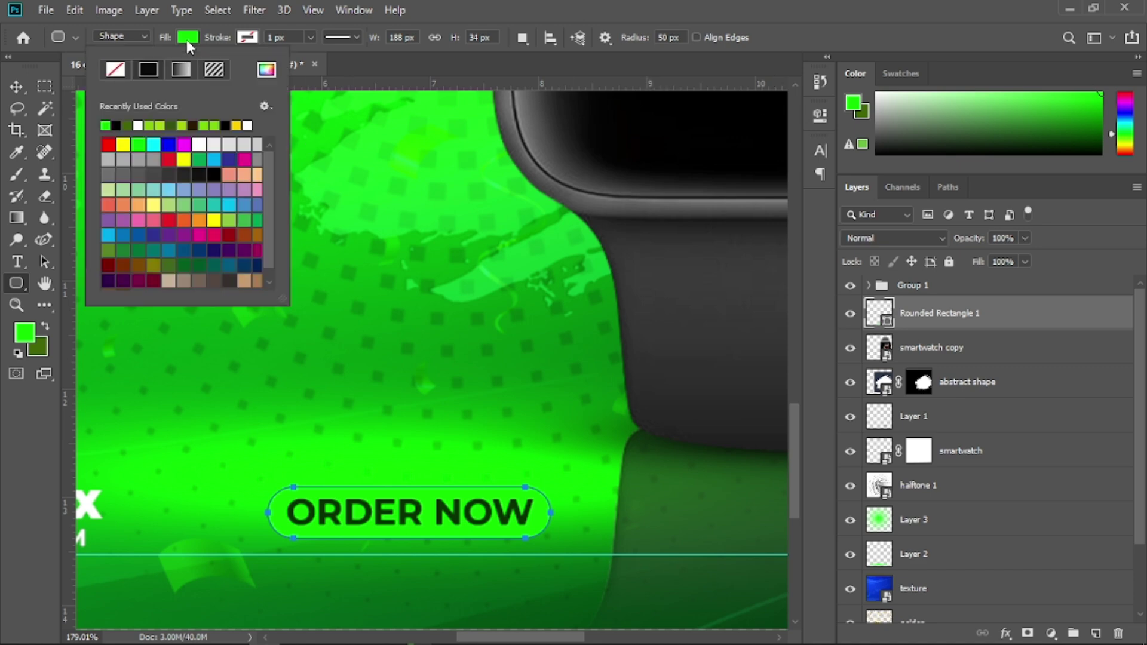
pyautogui.click(142, 127)
pyautogui.press('v')
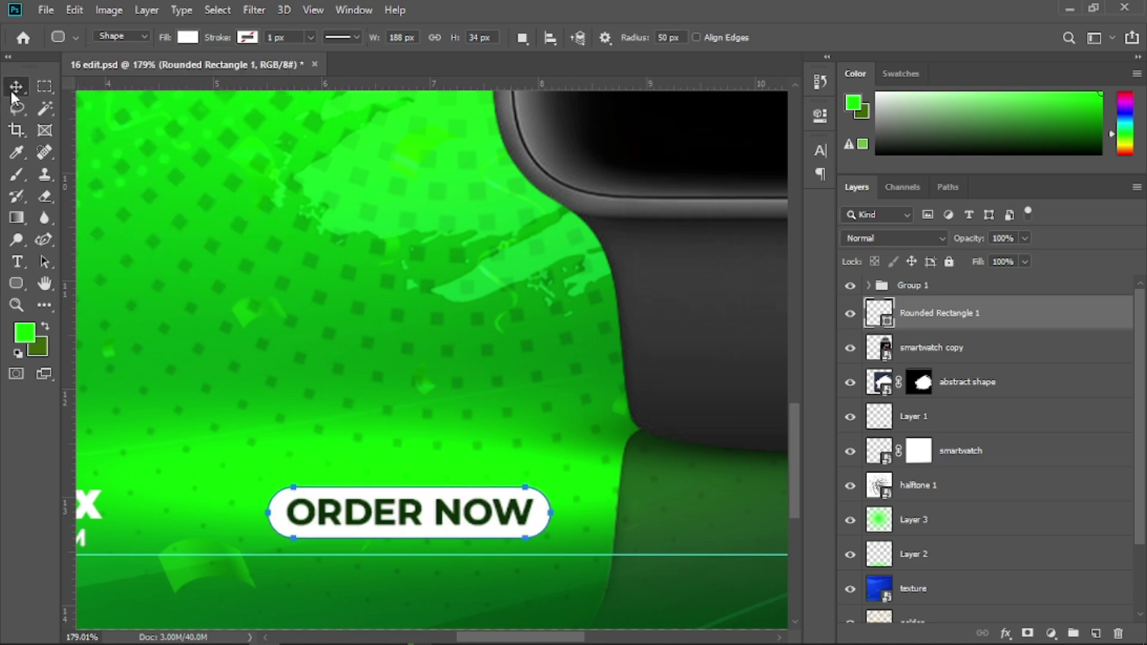
# Move the Order Now text layer out of Group 1 and place it directly above Rounded Rectangle 1.
pyautogui.click(869, 285)
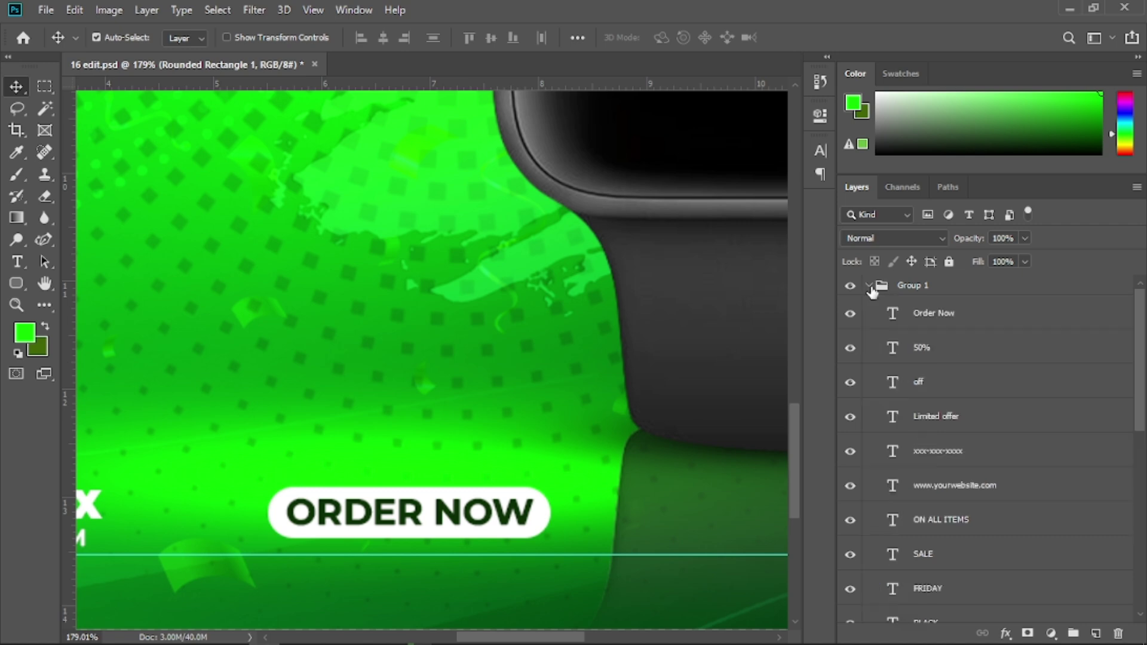
pyautogui.moveTo(1014, 328); pyautogui.dragTo(974, 276)
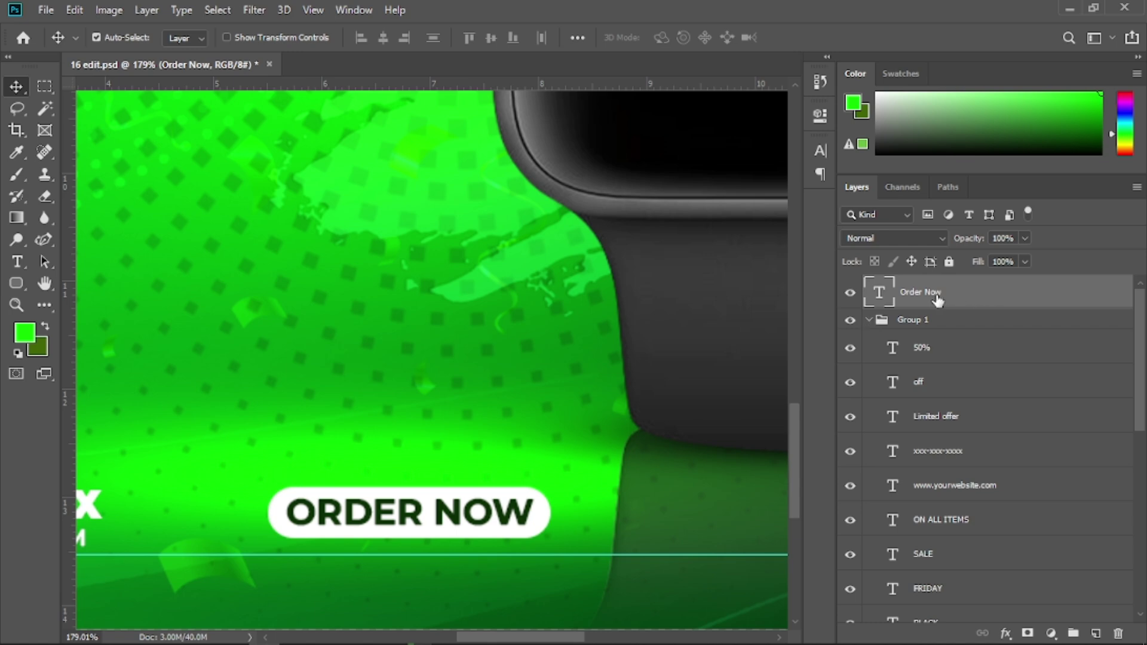
pyautogui.click(871, 321)
pyautogui.click(872, 321)
pyautogui.click(873, 323)
pyautogui.moveTo(940, 334); pyautogui.dragTo(966, 360)
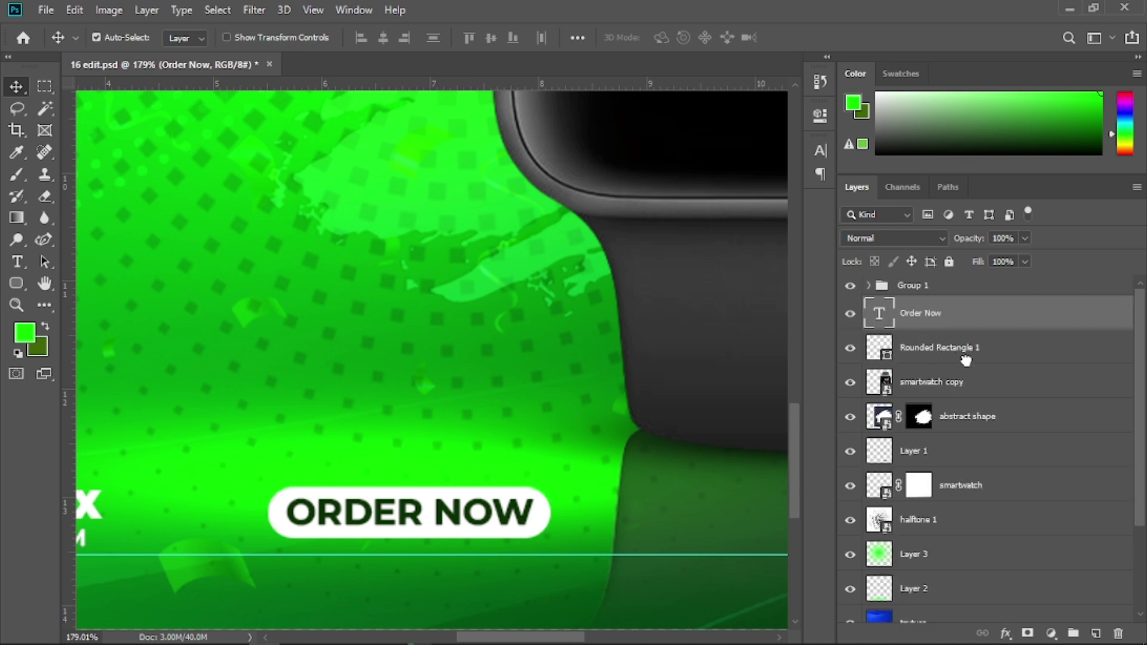
# Group the Order Now text layer together with Rounded Rectangle 1.
pyautogui.click(964, 359)
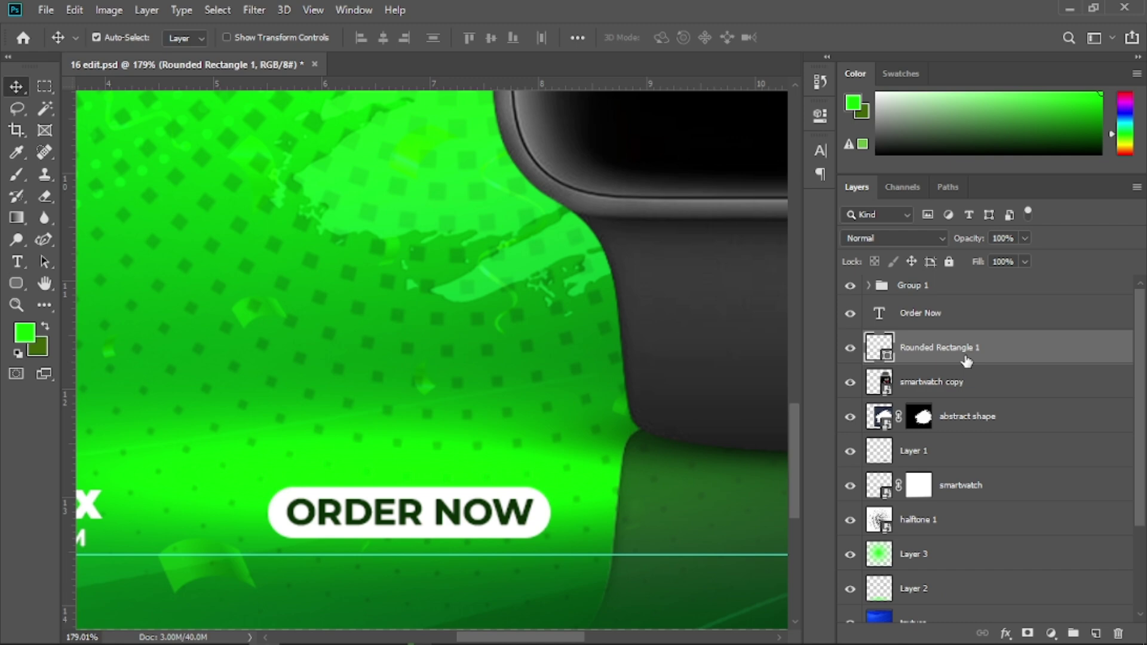
pyautogui.keyDown('ctrl'); pyautogui.click(958, 325); pyautogui.keyUp('ctrl')
pyautogui.hotkey('ctrl', 'g')
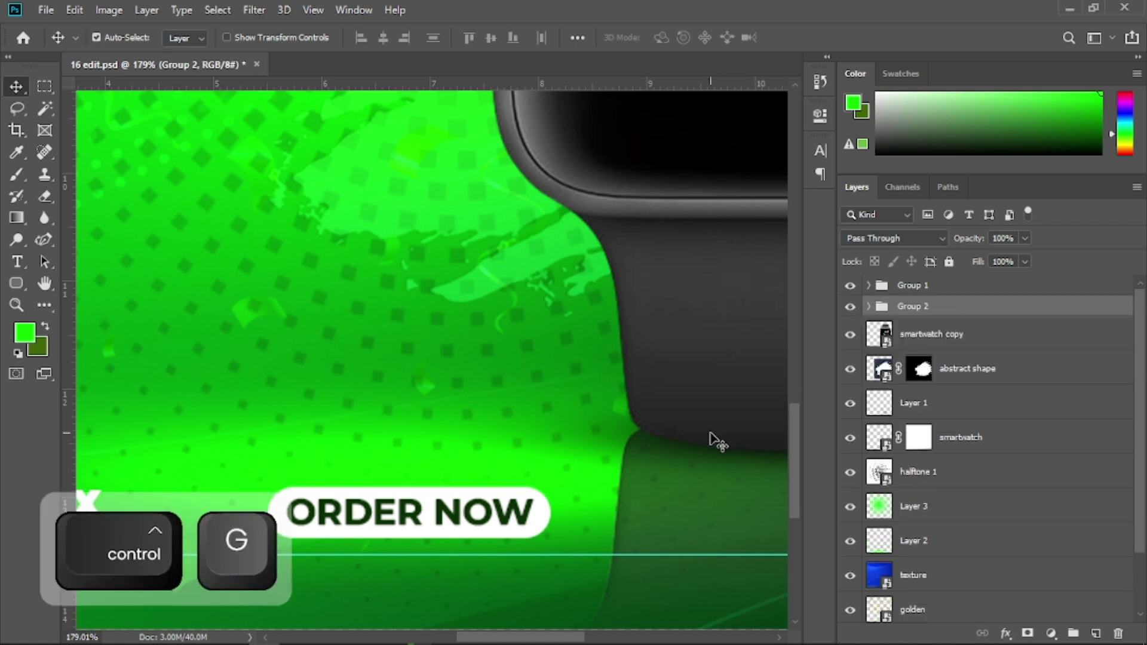
# Duplicate the ORDER NOW button group, flip the copy vertically and place it directly beneath the original as a reflection.
pyautogui.hotkey('ctrl', 'j')
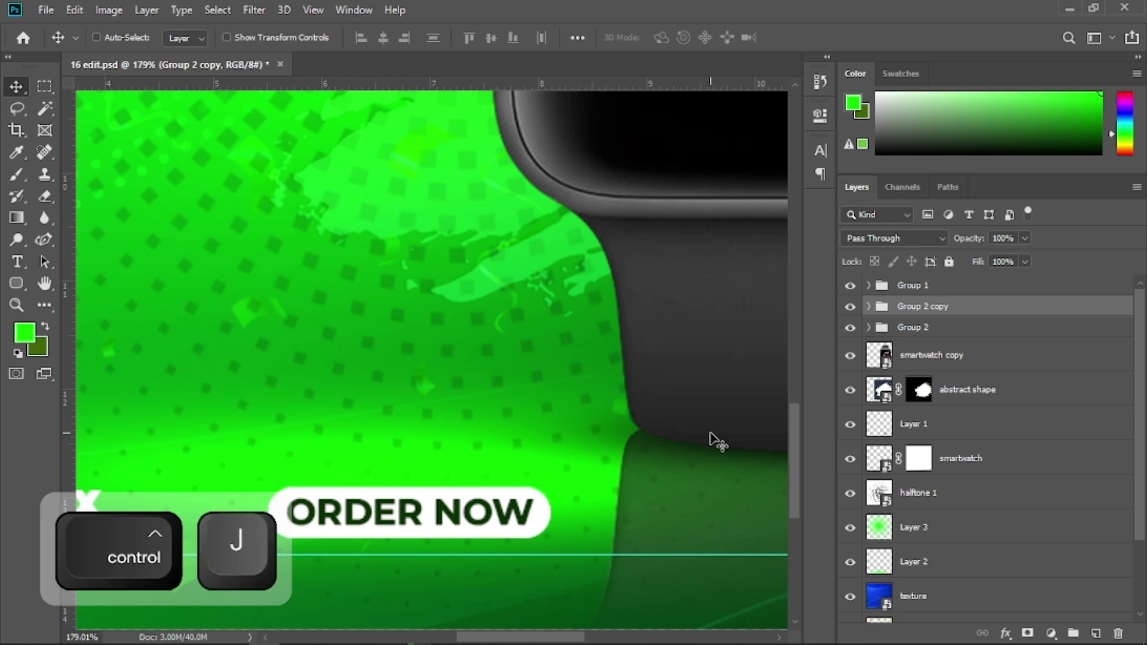
pyautogui.hotkey('ctrl', 't')
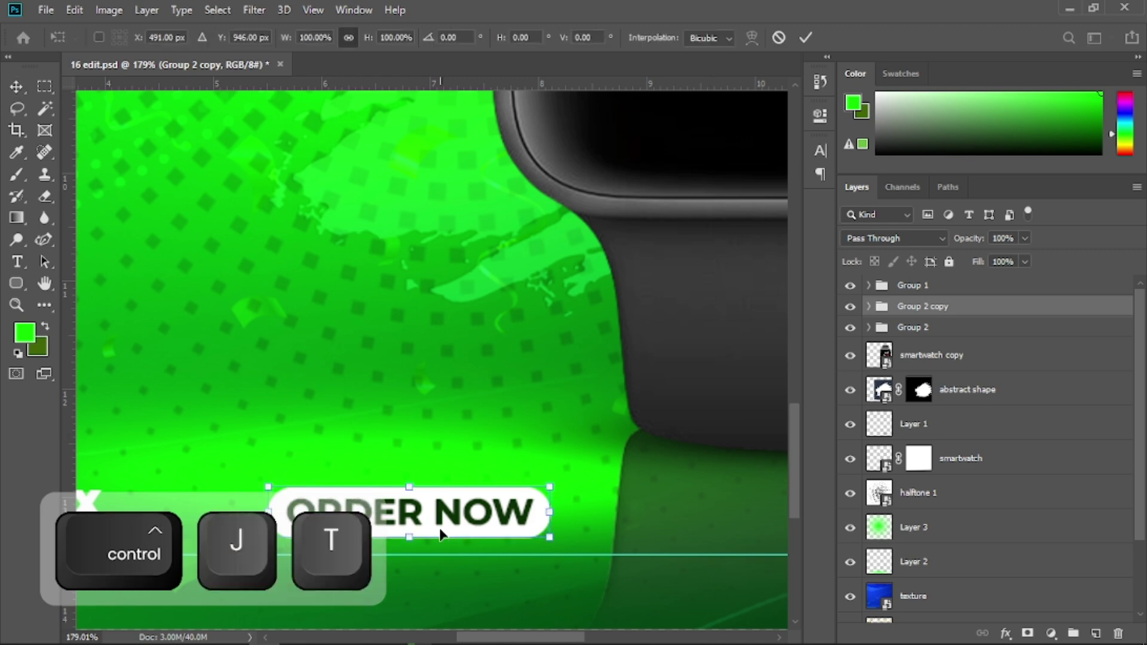
pyautogui.rightClick(440, 534)
pyautogui.click(443, 520)
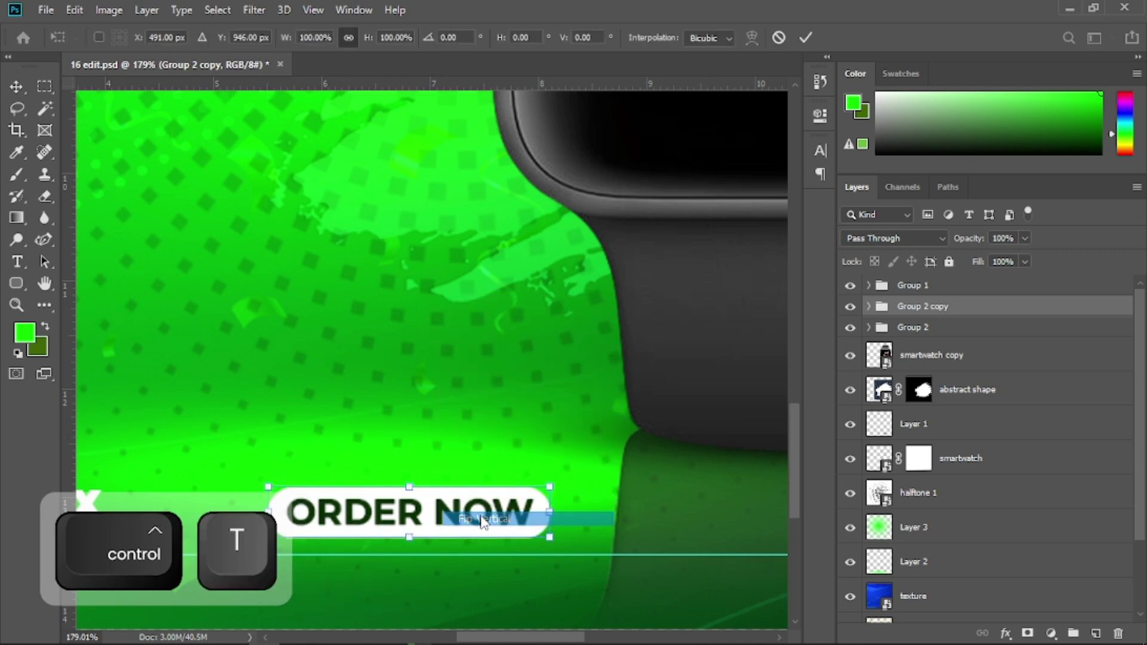
pyautogui.moveTo(435, 519); pyautogui.dragTo(437, 572)
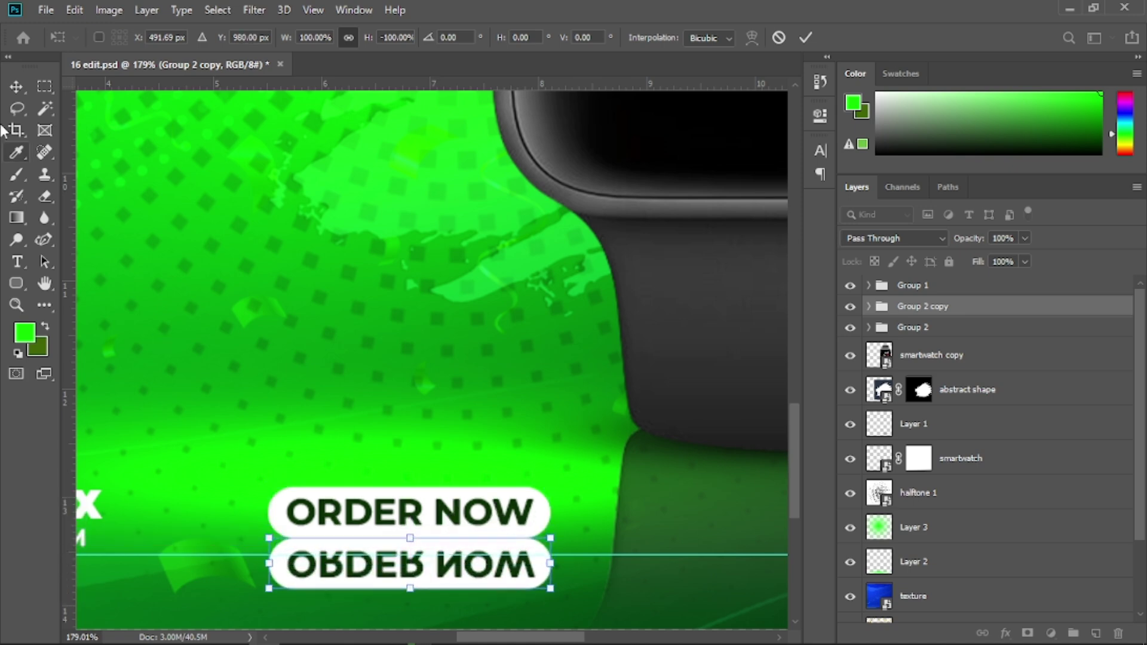
pyautogui.click(16, 86)
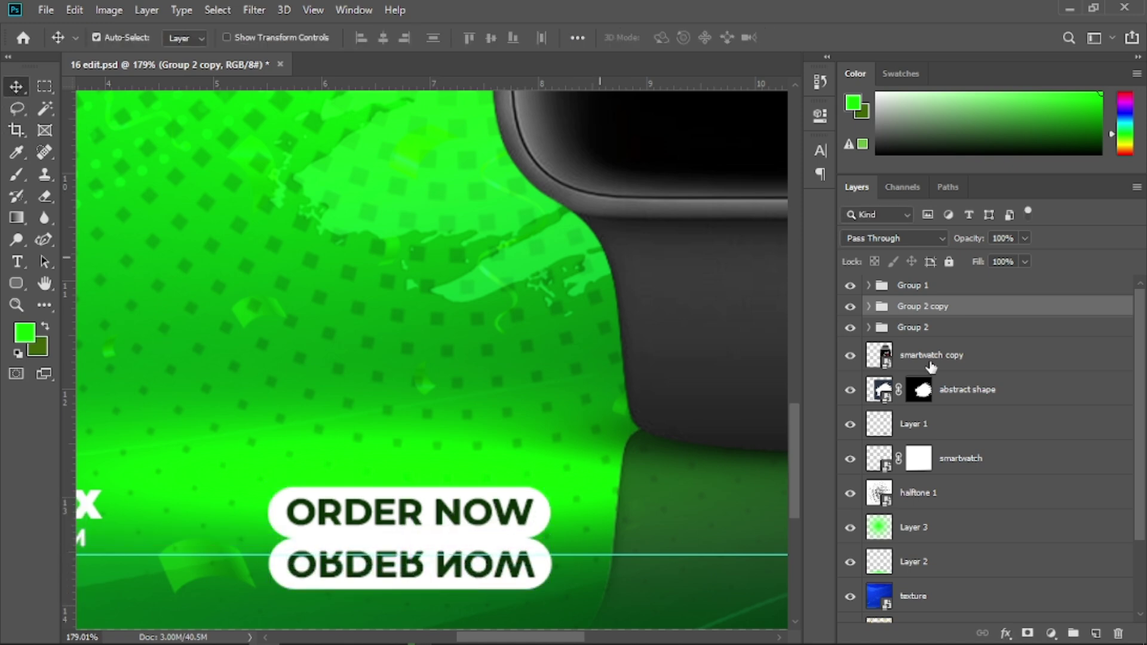
# Add a layer mask to Group 2 copy and fade the reflected button toward its lower edge with a linear black-to-transparent gradient.
pyautogui.click(1027, 634)
pyautogui.click(15, 219)
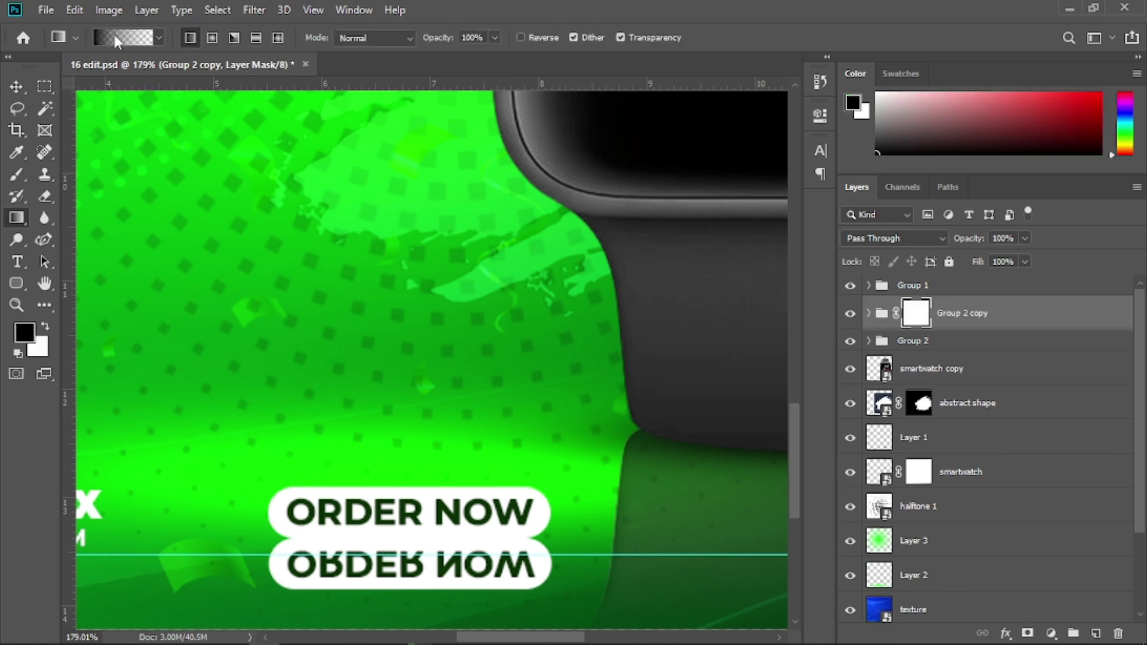
pyautogui.click(115, 38)
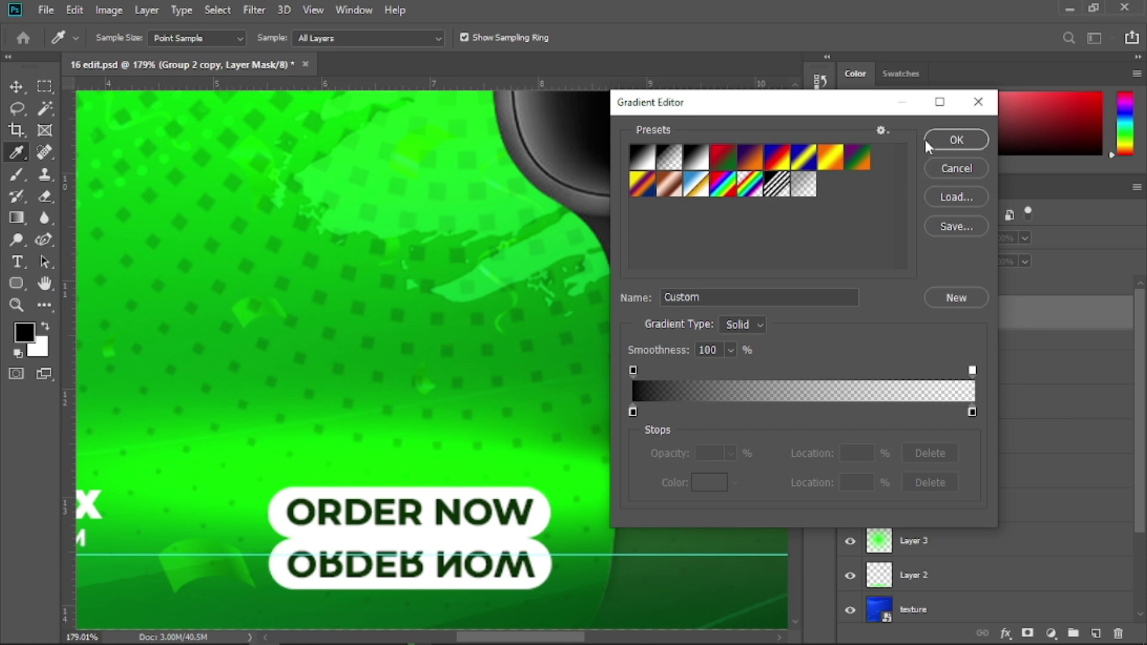
pyautogui.click(954, 140)
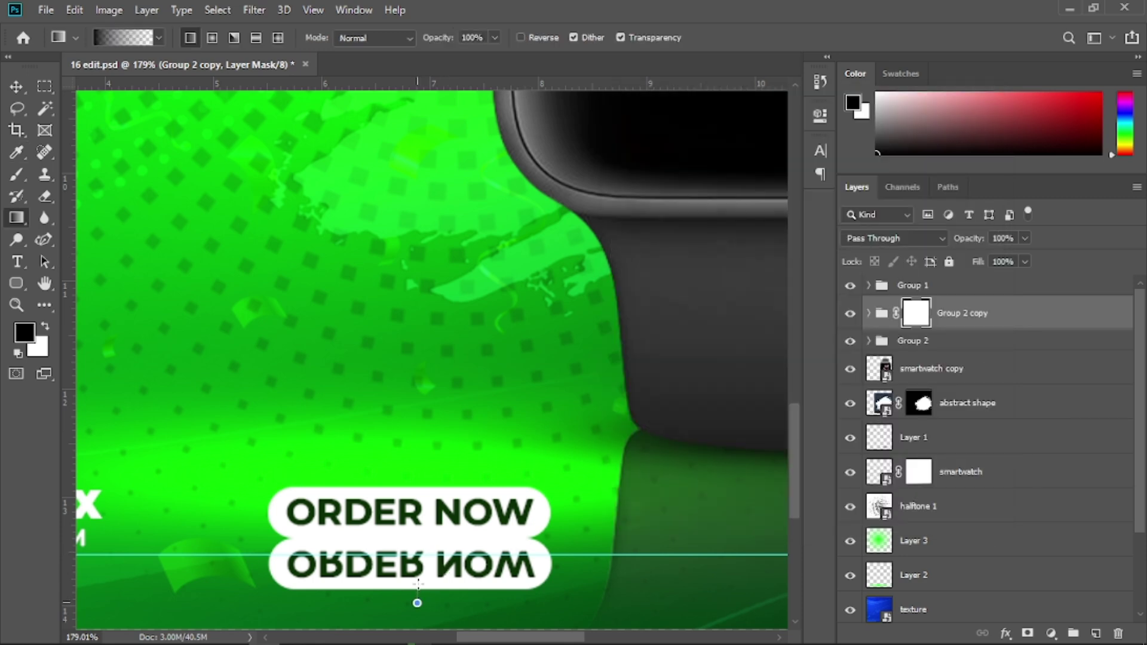
pyautogui.moveTo(413, 514); pyautogui.dragTo(416, 511)
pyautogui.press('v')
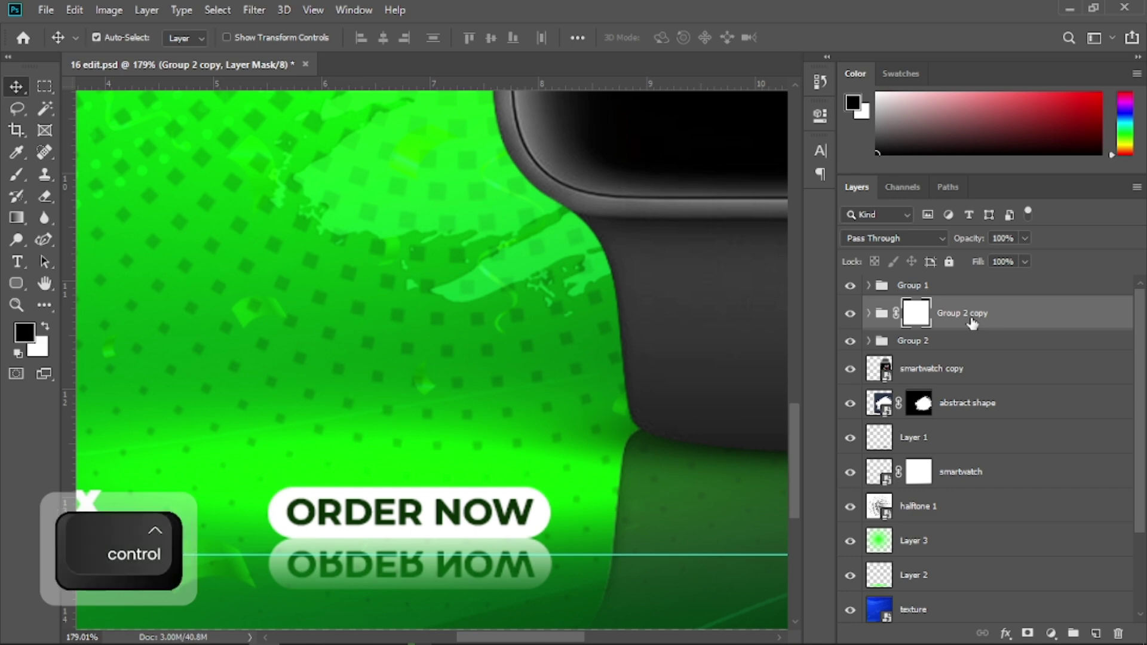
# Convert Group 2 copy to a smart object and apply a Gaussian Blur with a 1.8 px radius.
pyautogui.rightClick(973, 325)
pyautogui.click(1016, 237)
pyautogui.click(254, 10)
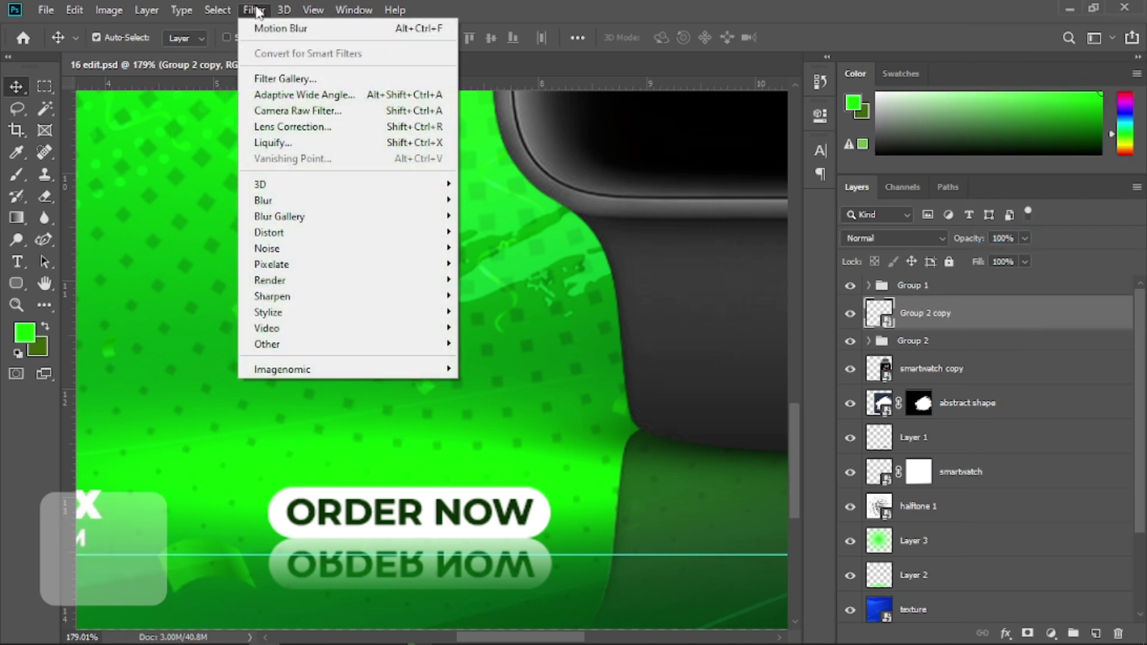
pyautogui.moveTo(291, 205)
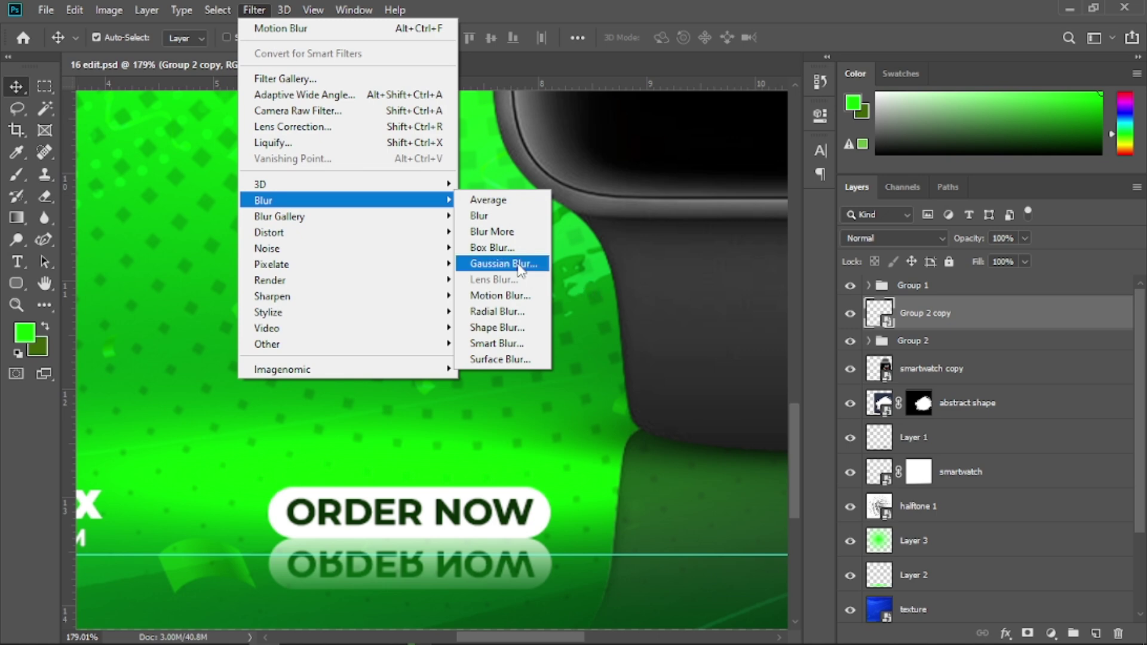
pyautogui.click(496, 263)
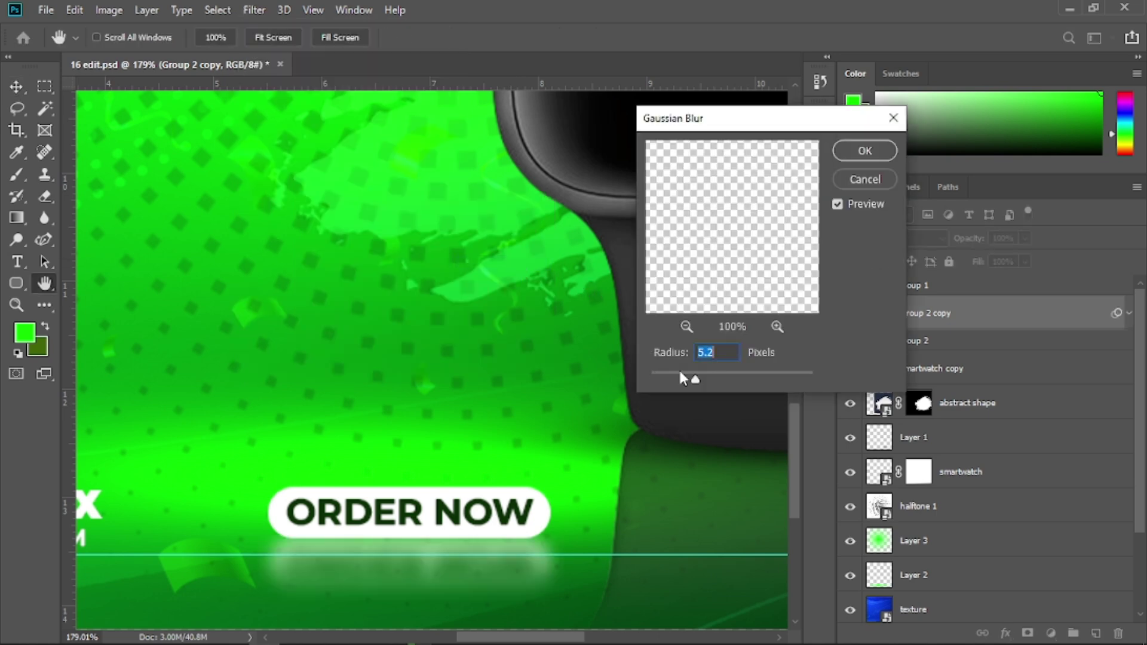
pyautogui.moveTo(676, 374); pyautogui.dragTo(666, 378)
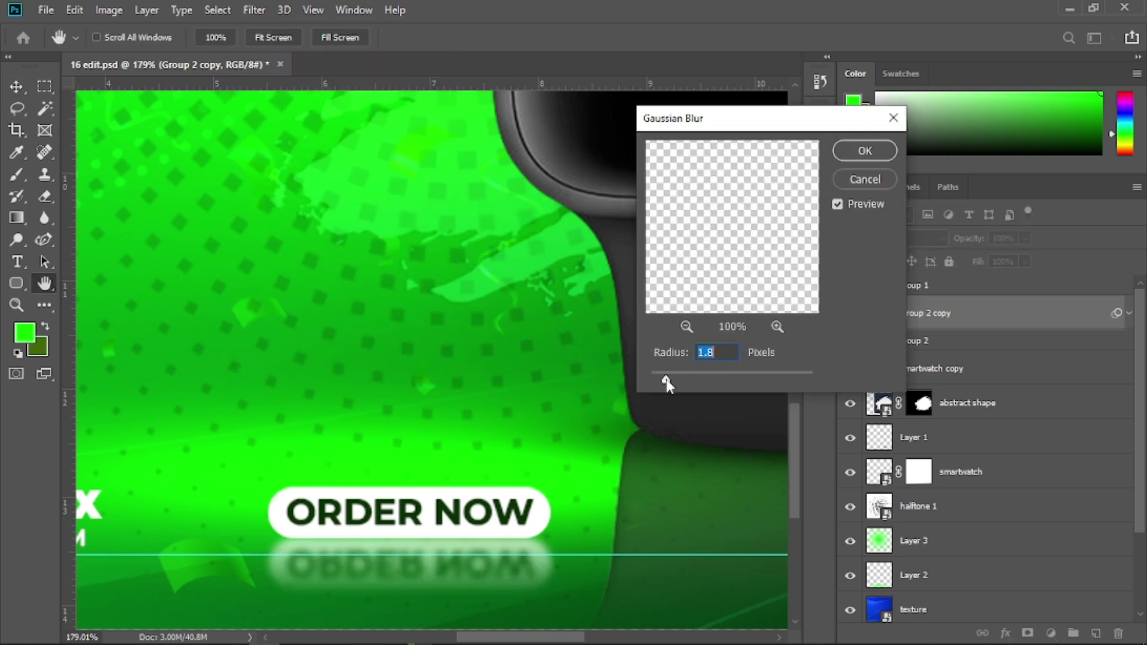
pyautogui.click(865, 150)
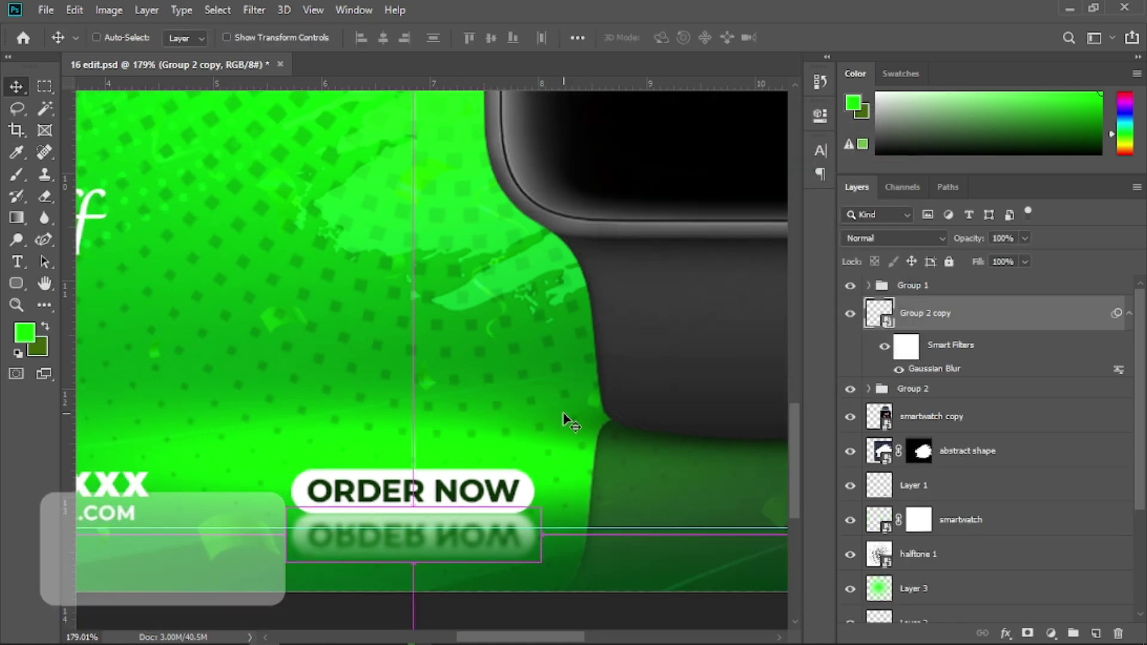
# Add a new layer directly above Gradient Fill 1 and marquee-select the canvas's left part at full height, ending over the watch's left side.
pyautogui.hotkey('ctrl', '-')
pyautogui.hotkey('ctrl', '-')
pyautogui.hotkey('ctrl', '-')
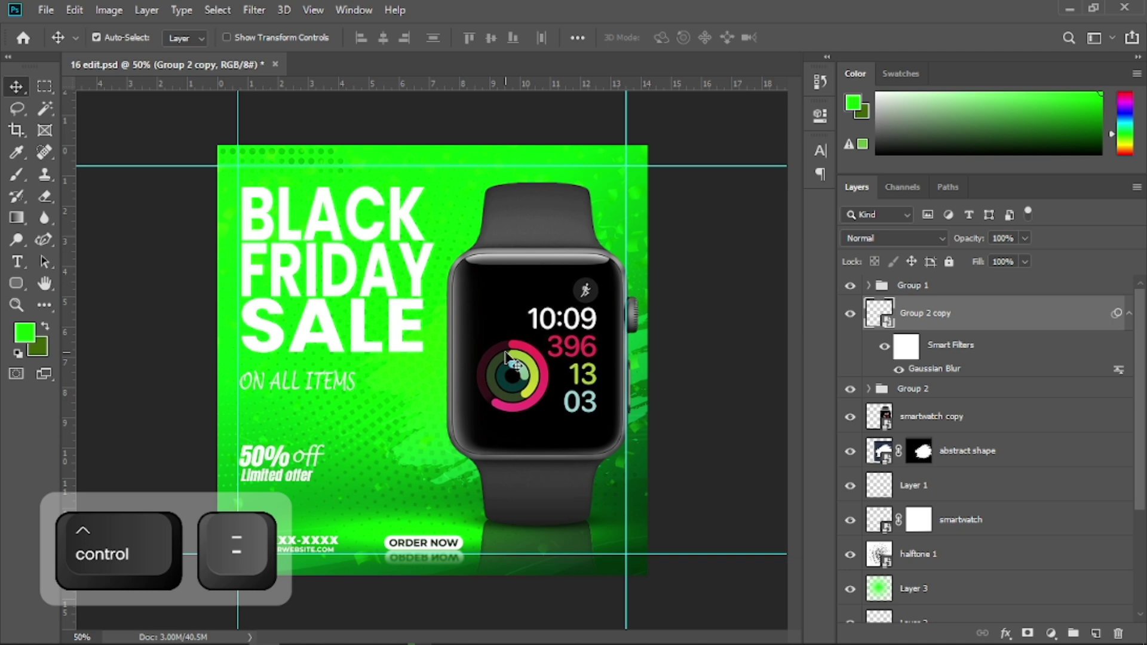
pyautogui.click(1141, 579)
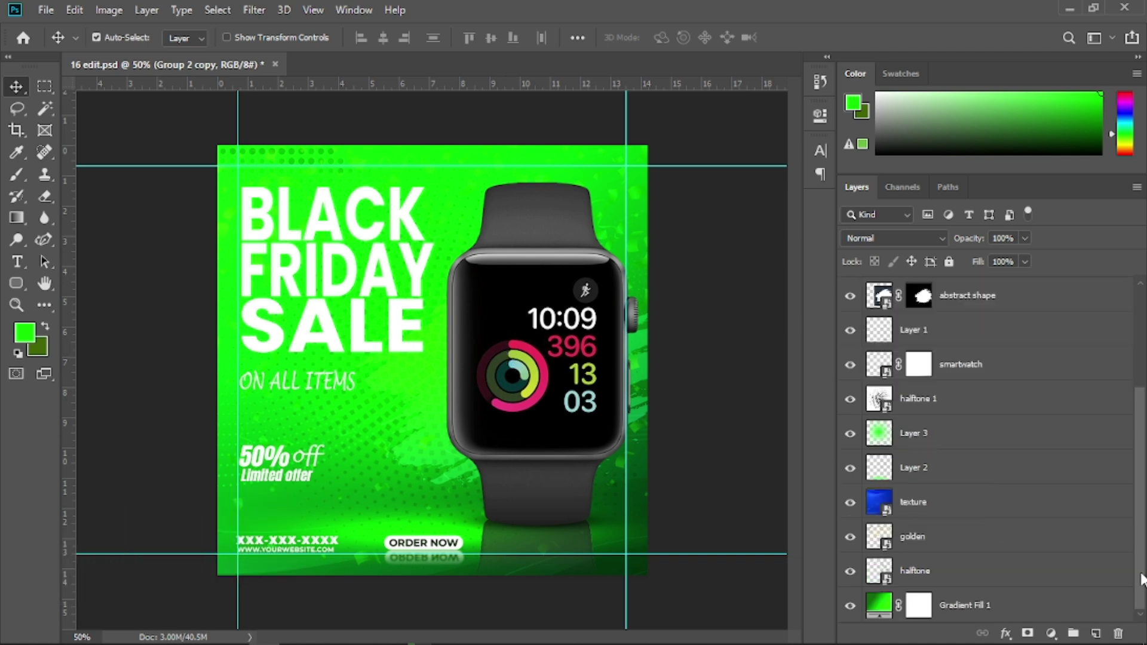
pyautogui.click(987, 605)
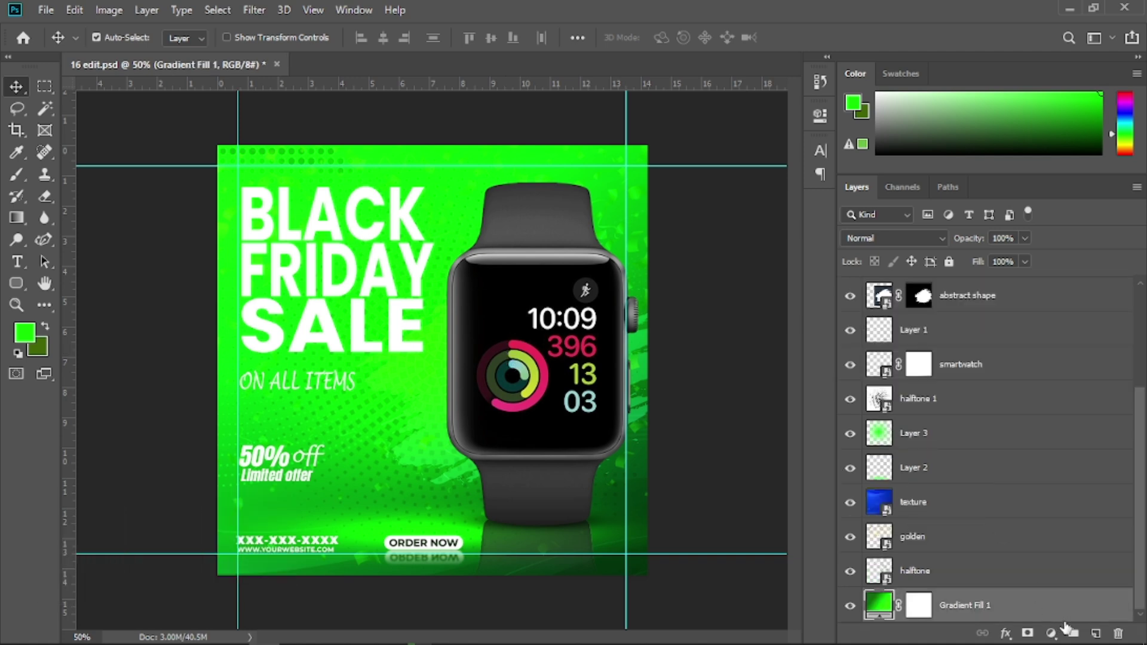
pyautogui.click(1095, 633)
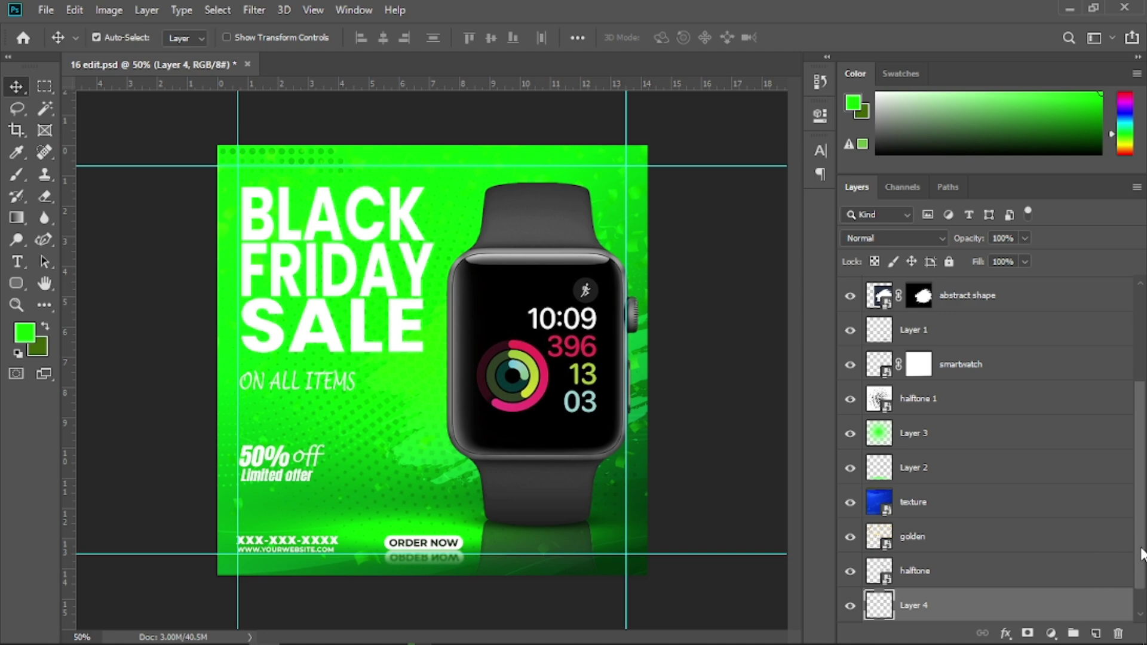
pyautogui.moveTo(1142, 554); pyautogui.dragTo(1141, 599)
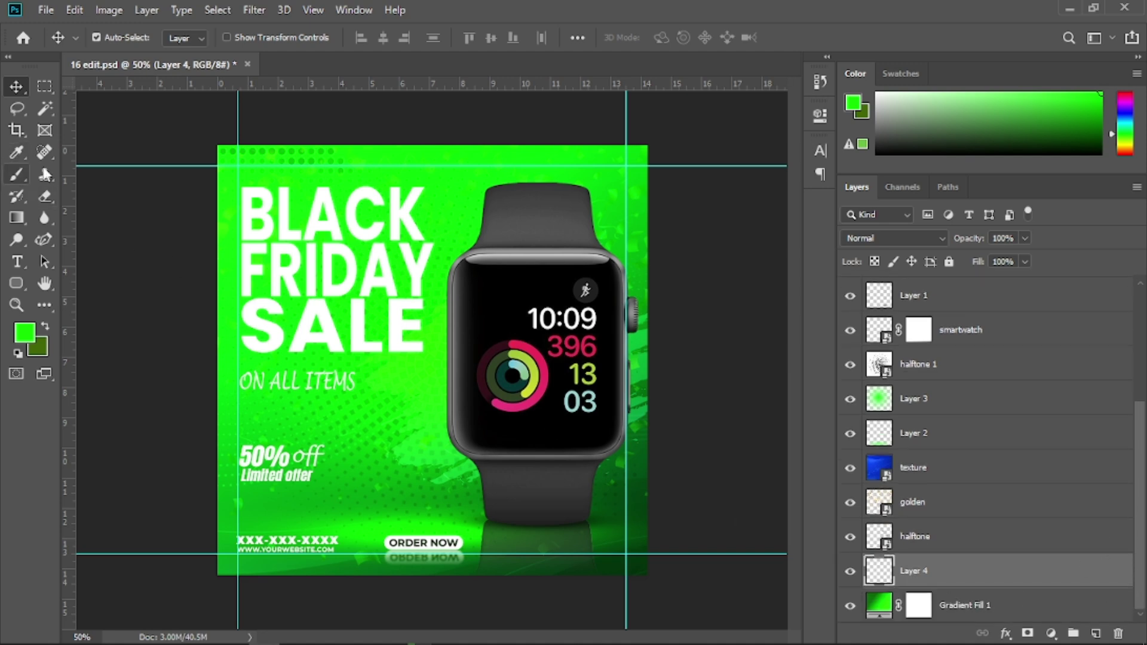
pyautogui.click(44, 88)
pyautogui.moveTo(217, 146); pyautogui.dragTo(476, 586)
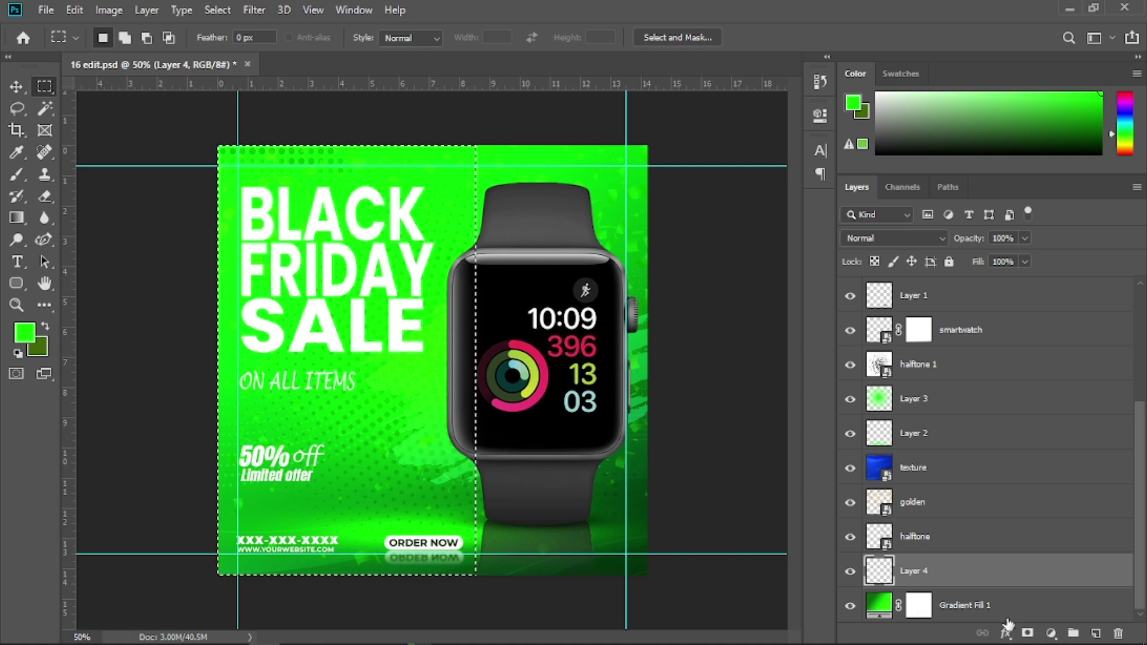
# Fill the selected area with black (#000000) using a 1000 px Hard Round brush, and clear the selection.
pyautogui.moveTo(9, 177); pyautogui.dragTo(80, 174)
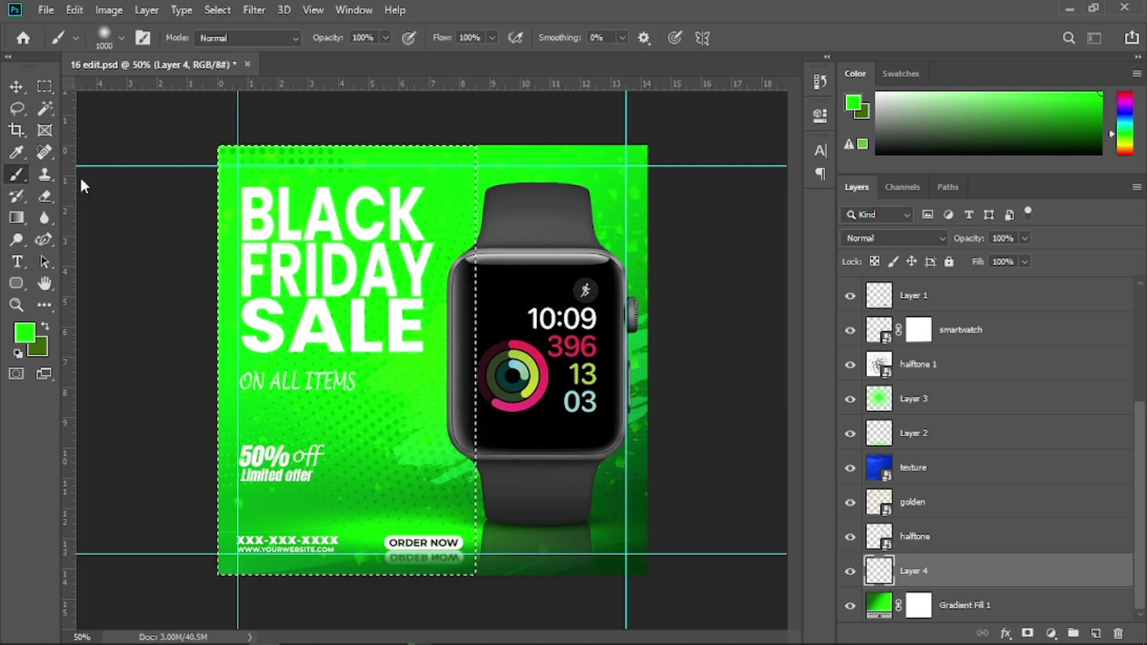
pyautogui.click(24, 332)
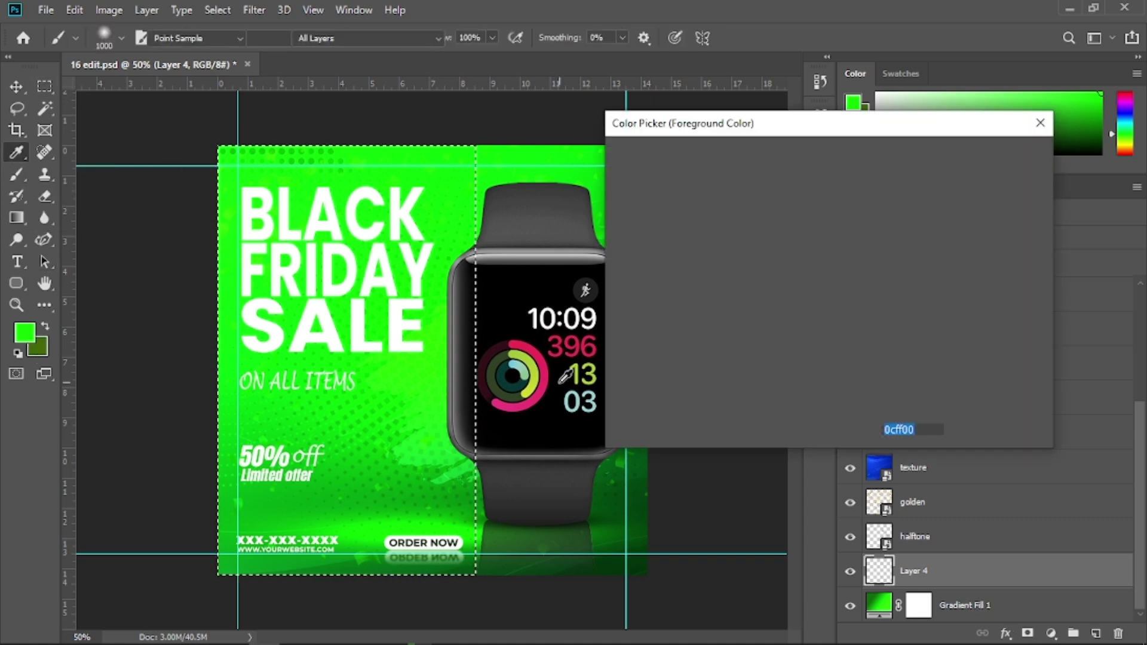
pyautogui.write('000000')
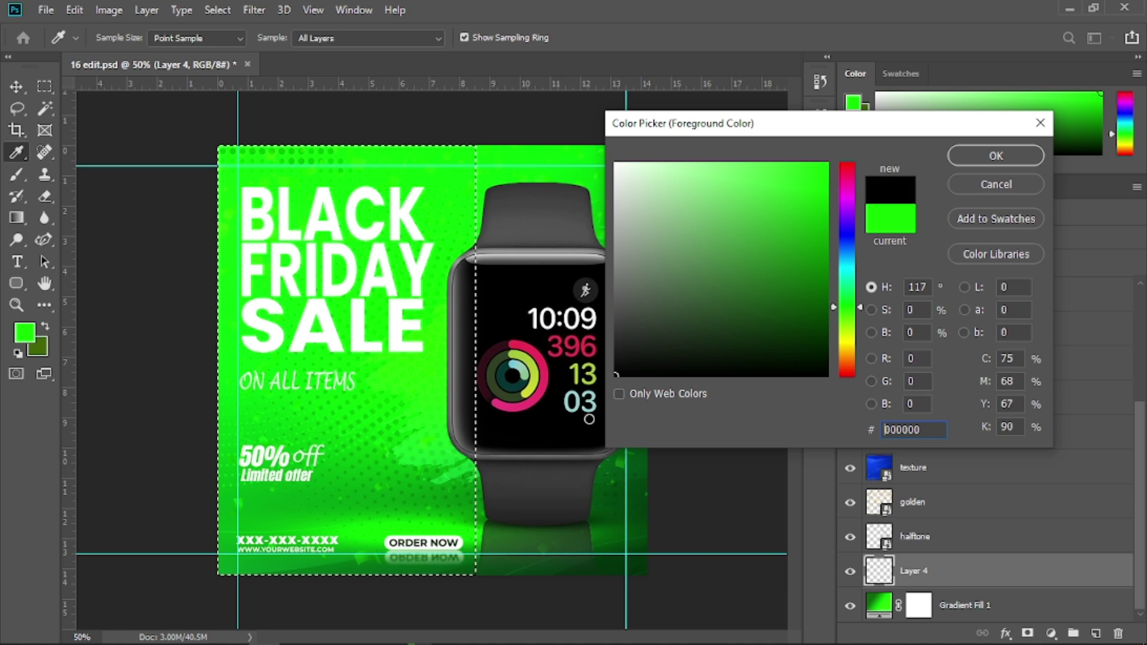
pyautogui.click(980, 157)
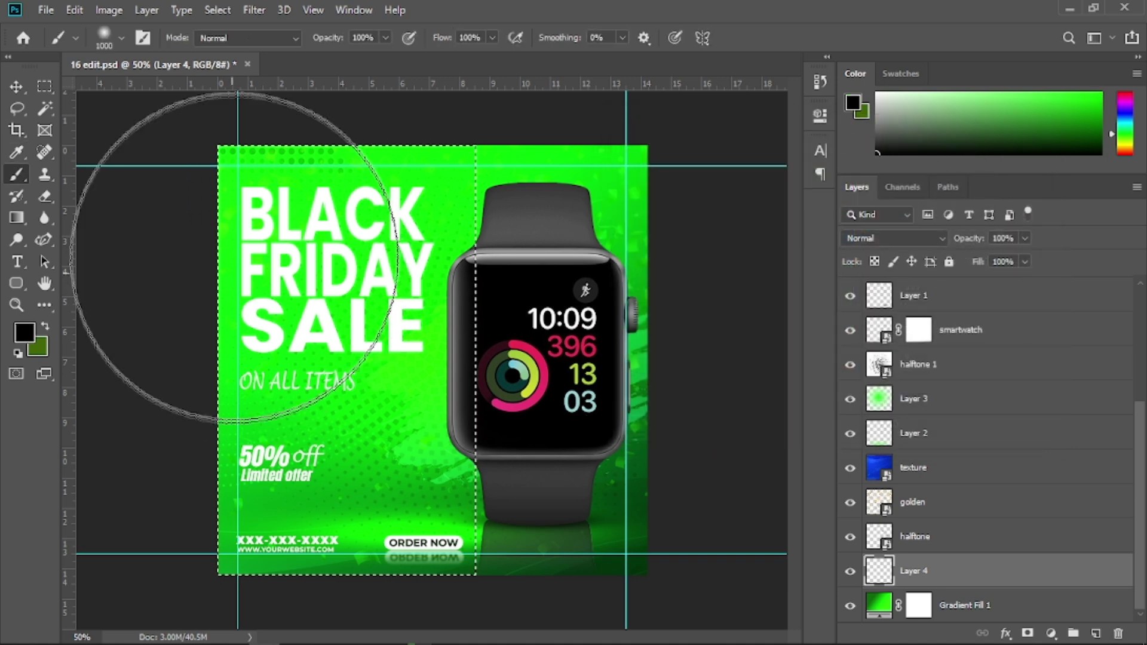
pyautogui.rightClick(449, 379)
pyautogui.click(510, 496)
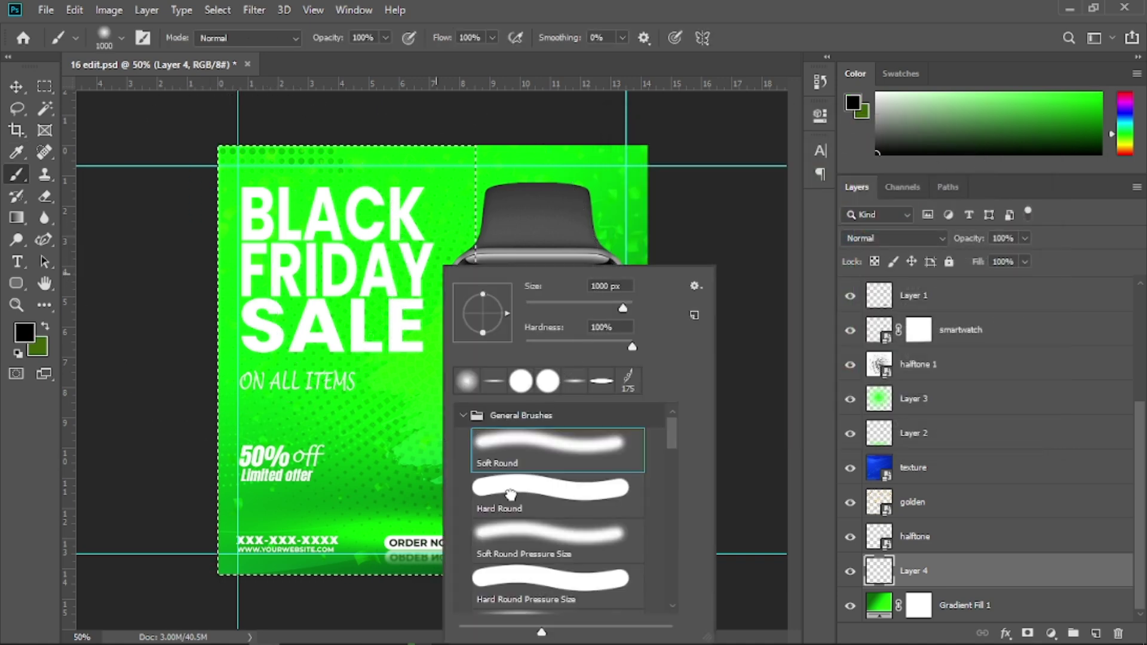
pyautogui.moveTo(285, 242)
pyautogui.mouseDown()
pyautogui.moveTo(424, 244)
pyautogui.moveTo(391, 455)
pyautogui.moveTo(449, 466)
pyautogui.mouseUp()
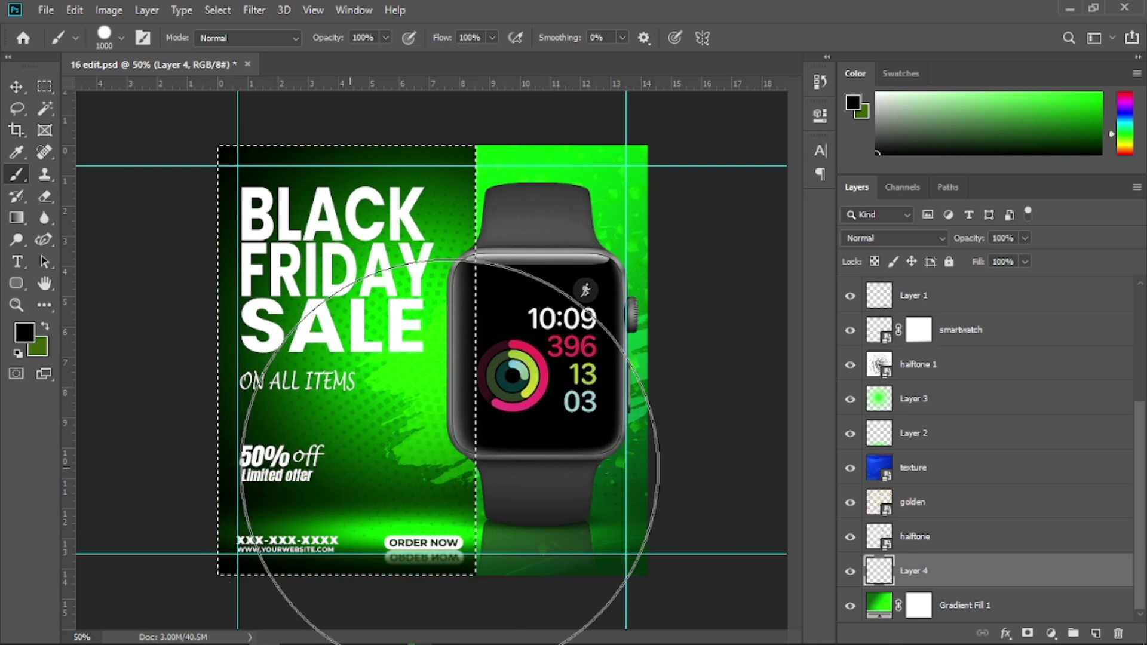
pyautogui.click(13, 88)
pyautogui.press('ctrl')
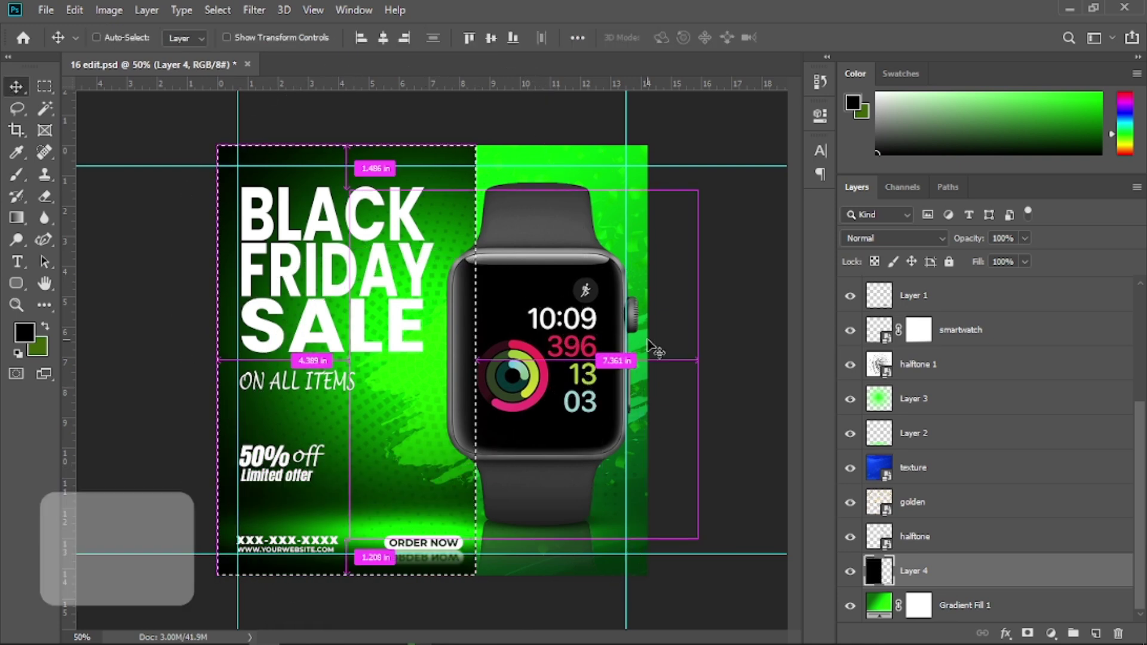
pyautogui.hotkey('ctrl', 'd')
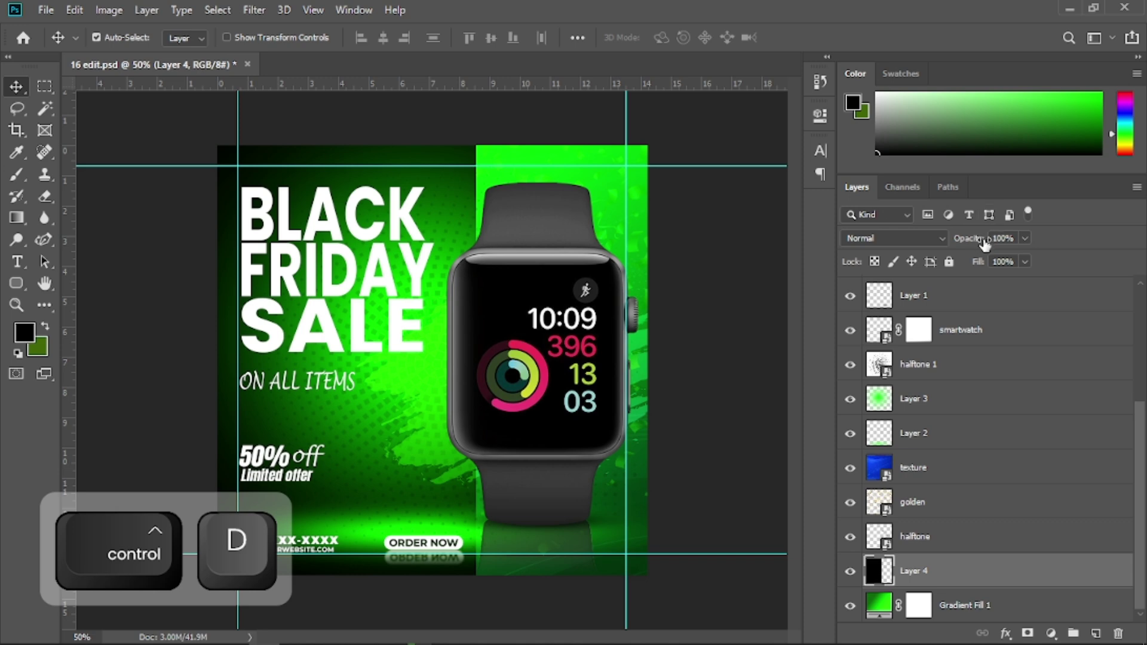
# Set Layer 4's blend mode to Soft Light and deselect the layer.
pyautogui.click(930, 238)
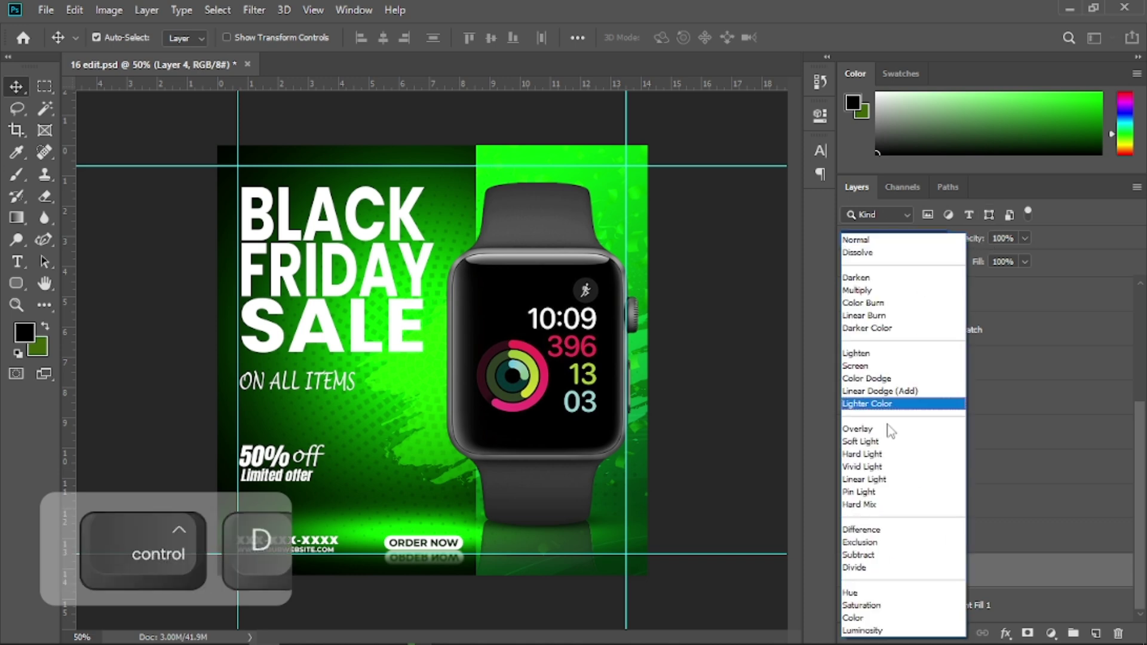
pyautogui.click(876, 441)
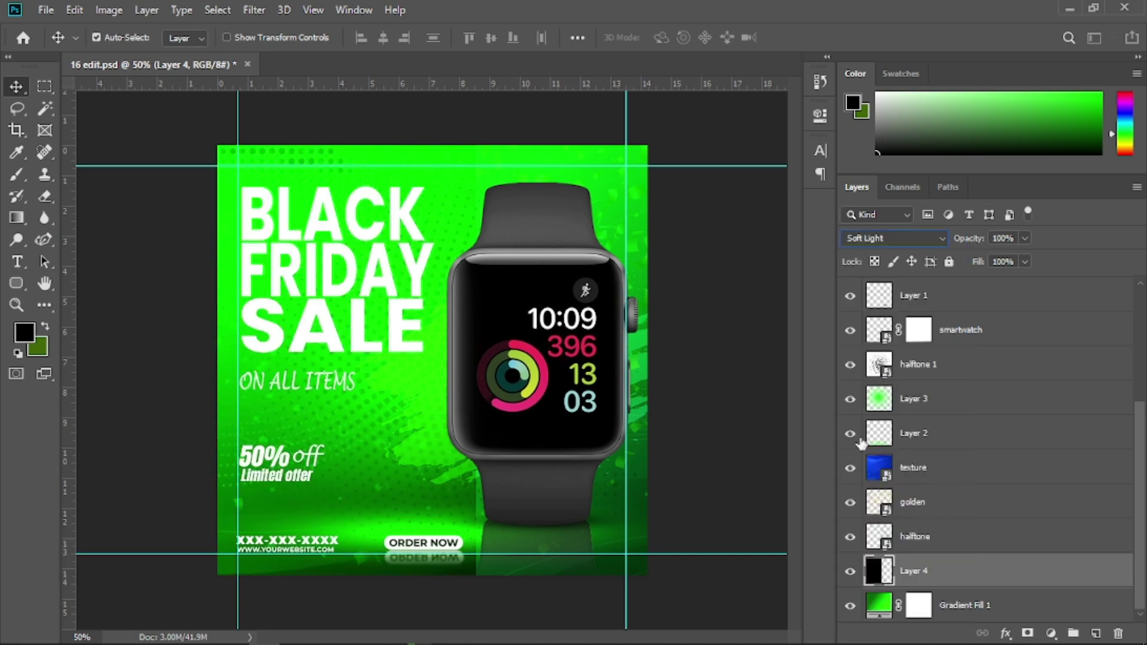
pyautogui.click(720, 463)
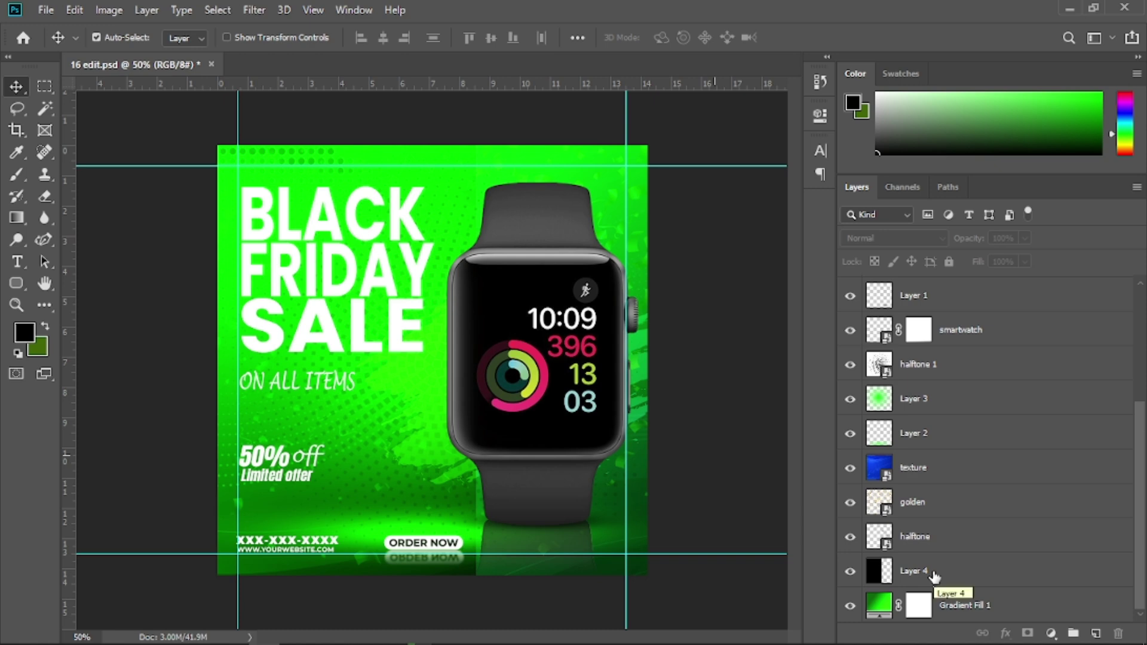
# Create a new layer above Layer 4 and draw a black-to-transparent linear gradient diagonally from the canvas's upper-left corner toward its centre.
pyautogui.click(937, 582)
pyautogui.click(1095, 630)
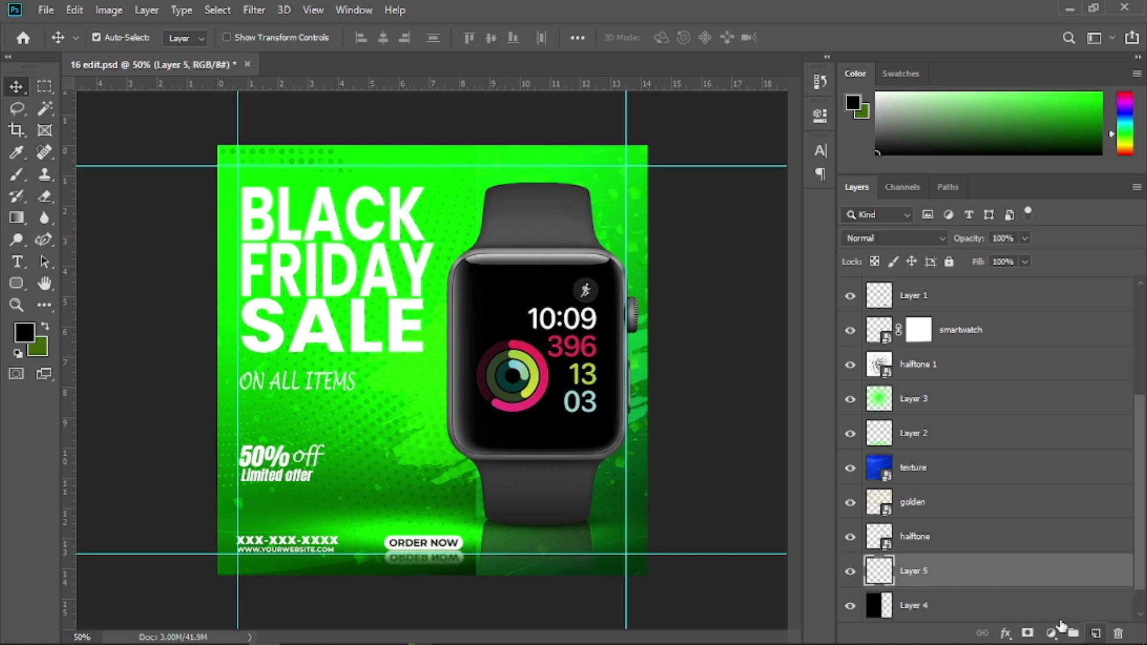
pyautogui.click(17, 218)
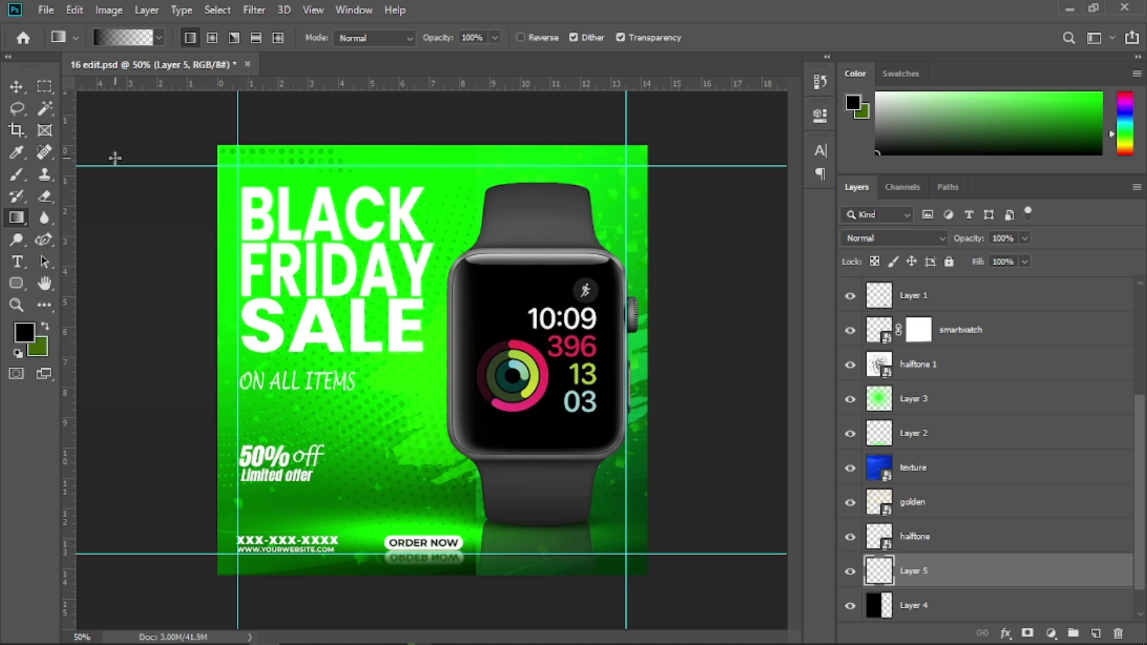
pyautogui.click(116, 34)
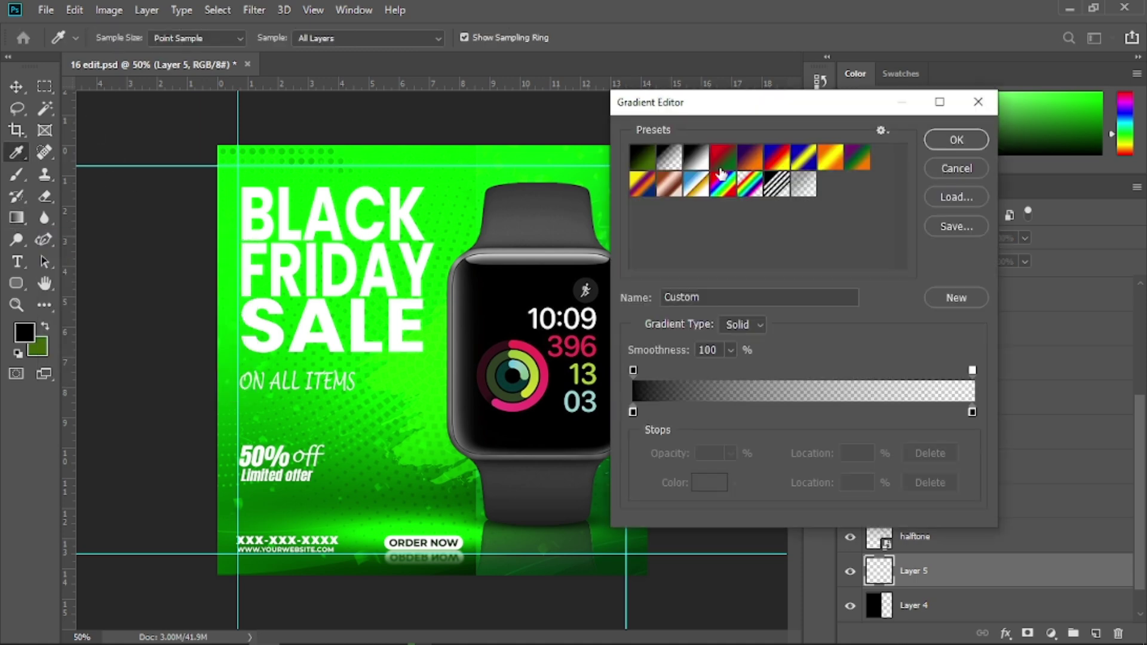
pyautogui.click(957, 139)
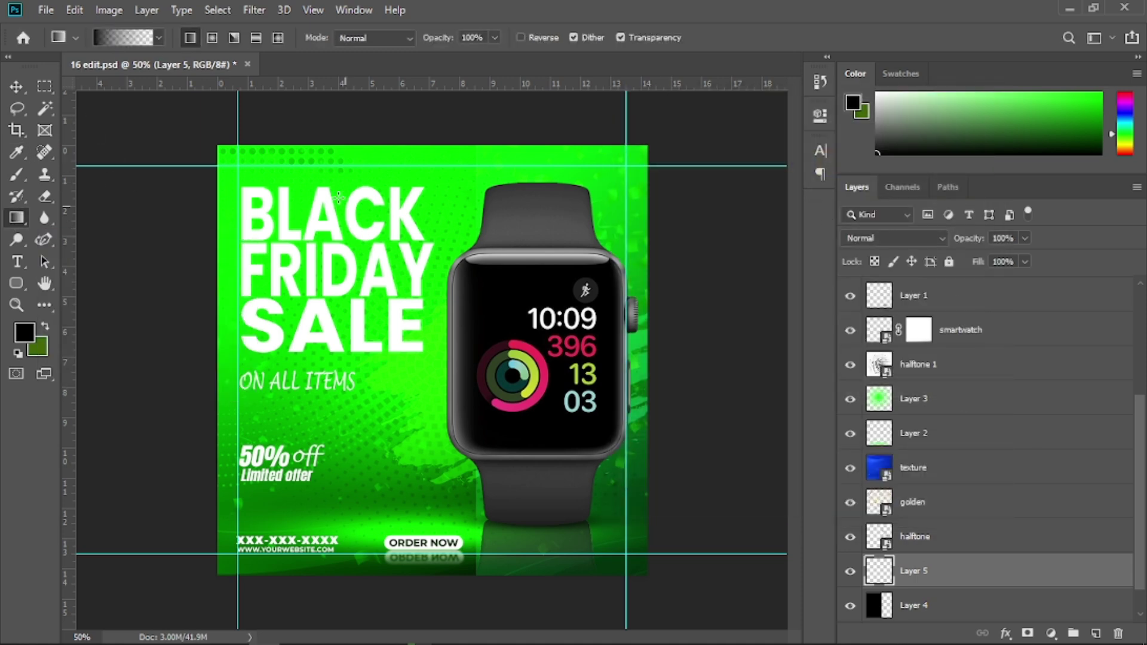
pyautogui.moveTo(204, 135); pyautogui.dragTo(364, 341)
pyautogui.moveTo(400, 388); pyautogui.dragTo(424, 414)
pyautogui.click(17, 87)
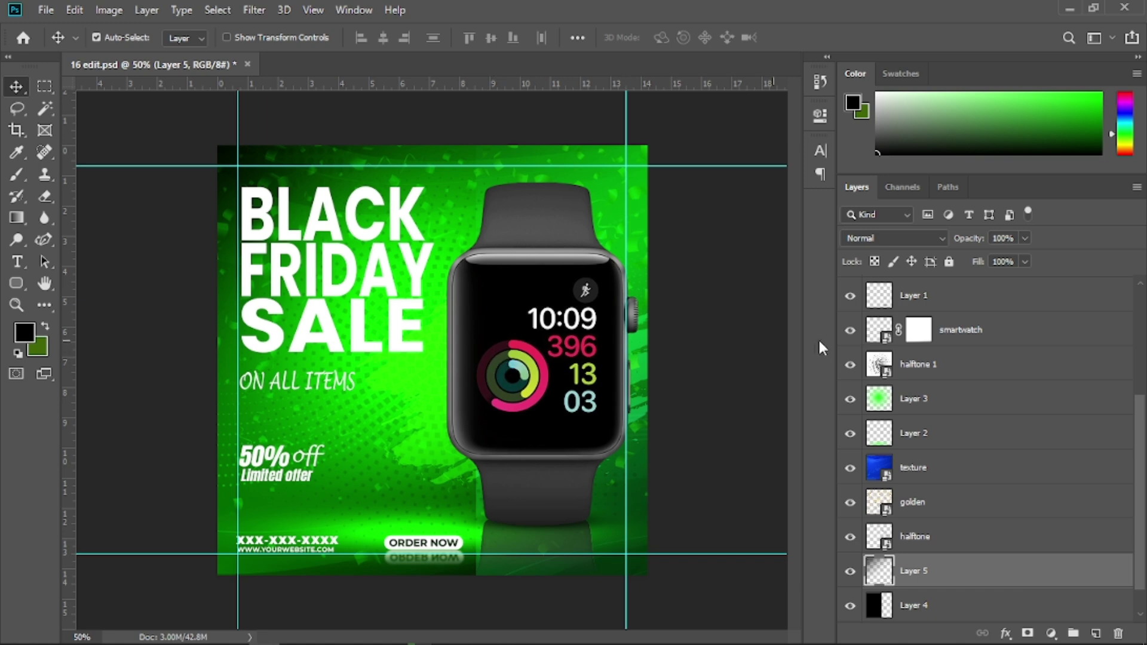
pyautogui.press('Delete')
pyautogui.press('ctrl')
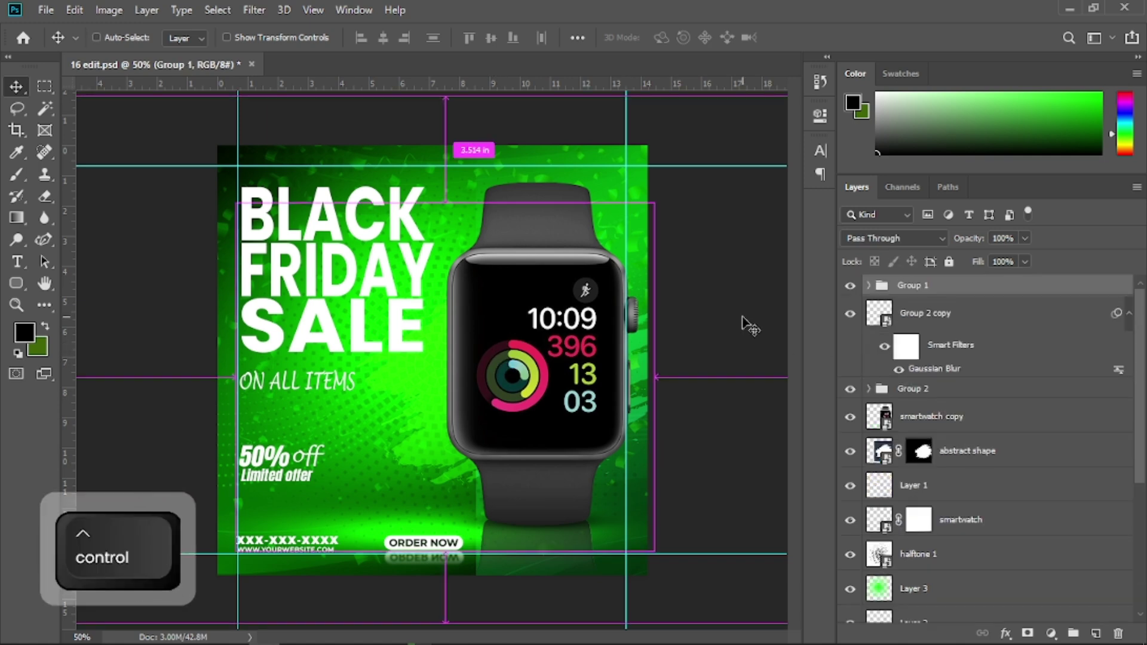
pyautogui.hotkey('ctrl', '-')
pyautogui.hotkey('ctrl', '=')
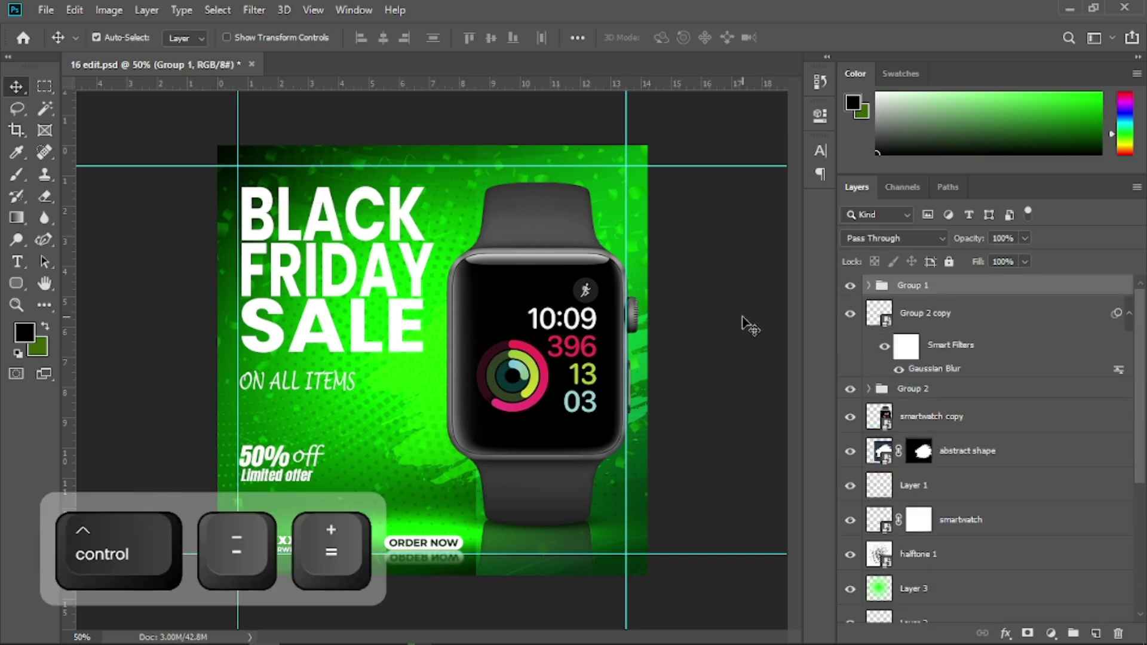